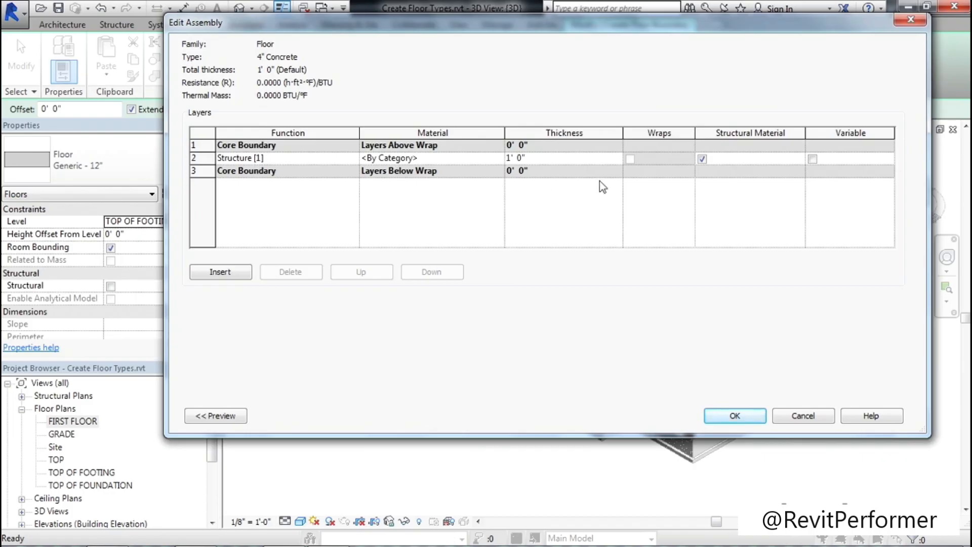
Step: Set the structure layer's thickness to 4" in the 4" Concrete floor assembly and open the material selection for that layer
{"action": "left_click", "coordinate": [563, 157]}
{"action": "type", "text": "4\""}
{"action": "left_click", "coordinate": [438, 158]}
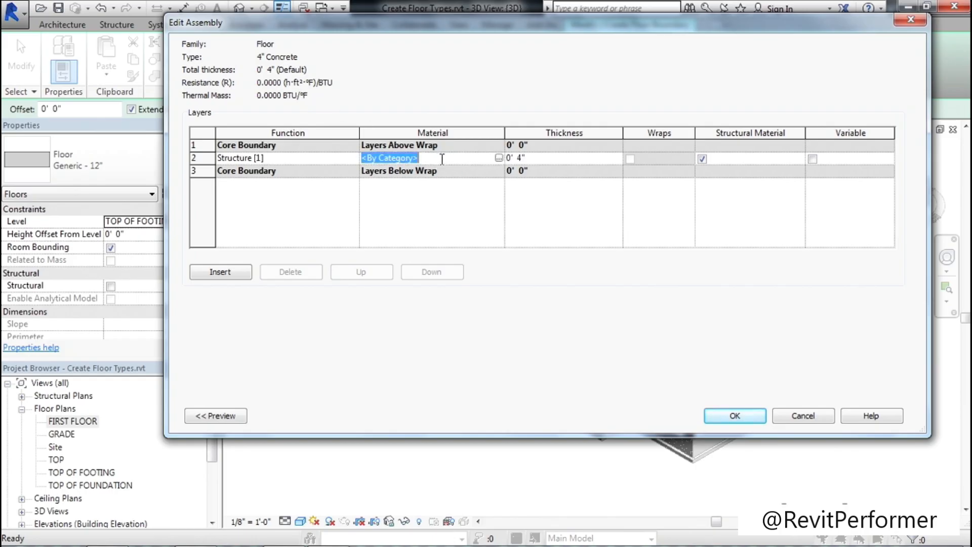
{"action": "left_click", "coordinate": [499, 158]}
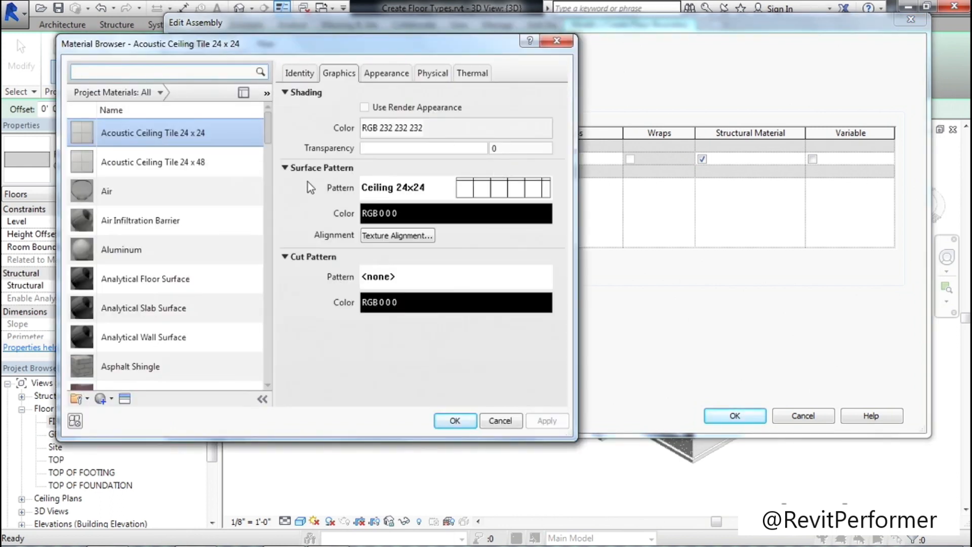
Step: Duplicate the "Concrete, Lightweight" material and name the copy "Concrete"
{"action": "left_click", "coordinate": [269, 369]}
{"action": "left_click", "coordinate": [269, 369]}
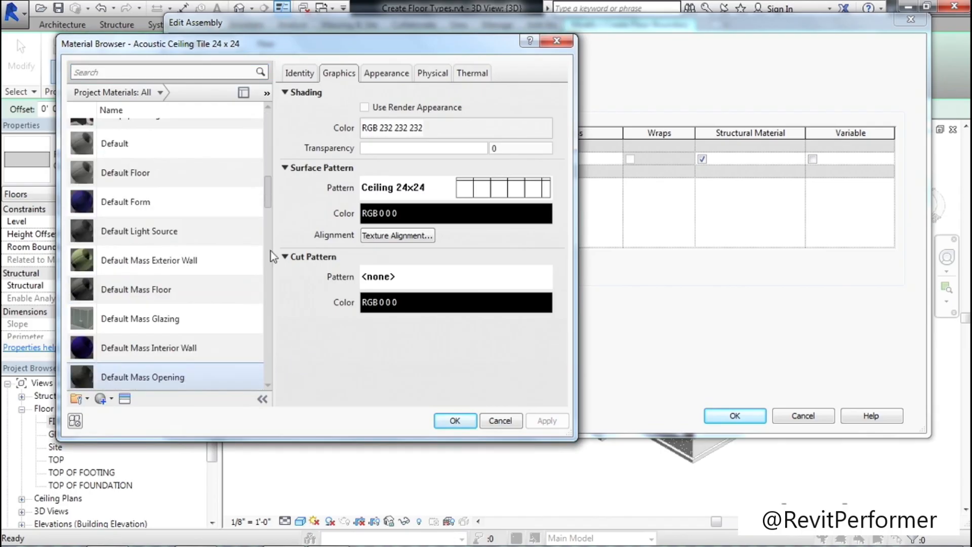
{"action": "left_click_drag", "start_coordinate": [270, 187], "coordinate": [269, 160]}
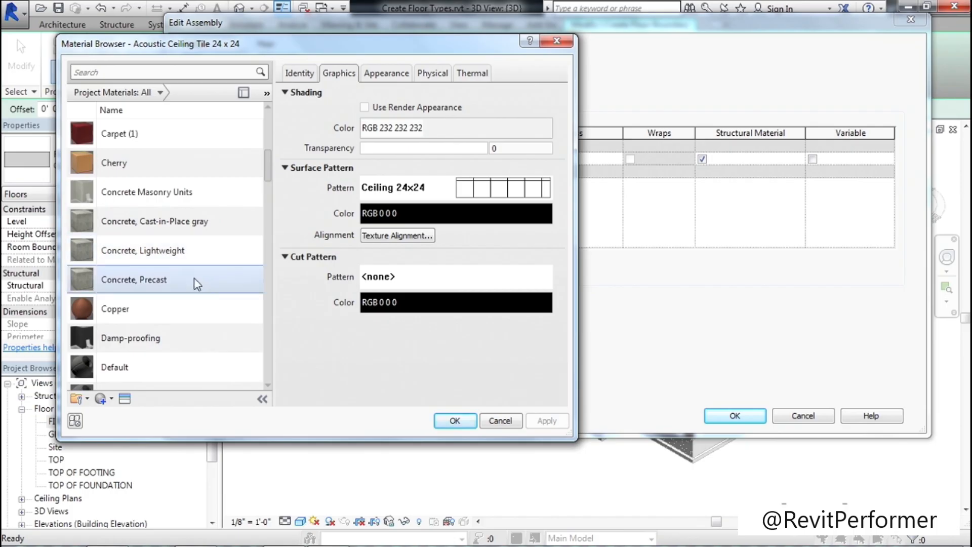
{"action": "left_click", "coordinate": [206, 254]}
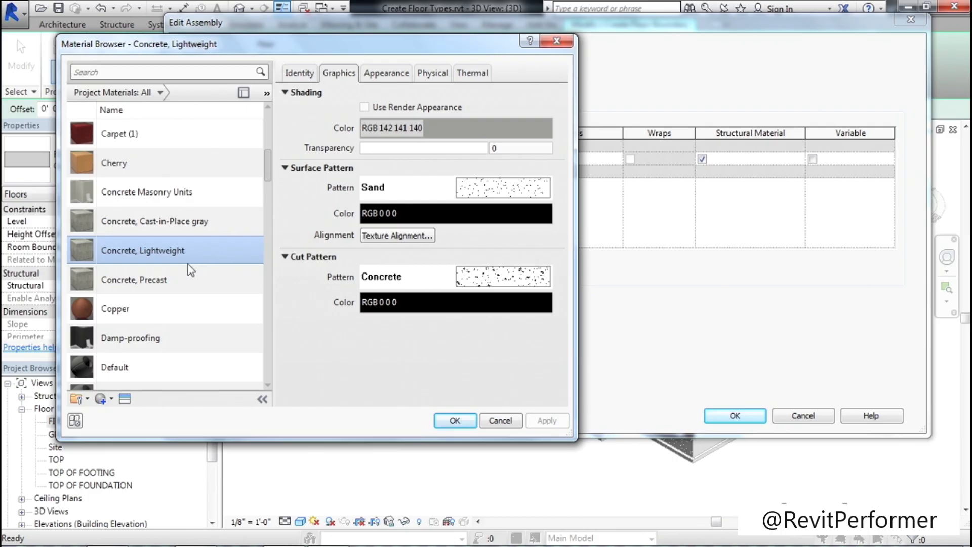
{"action": "right_click", "coordinate": [144, 255]}
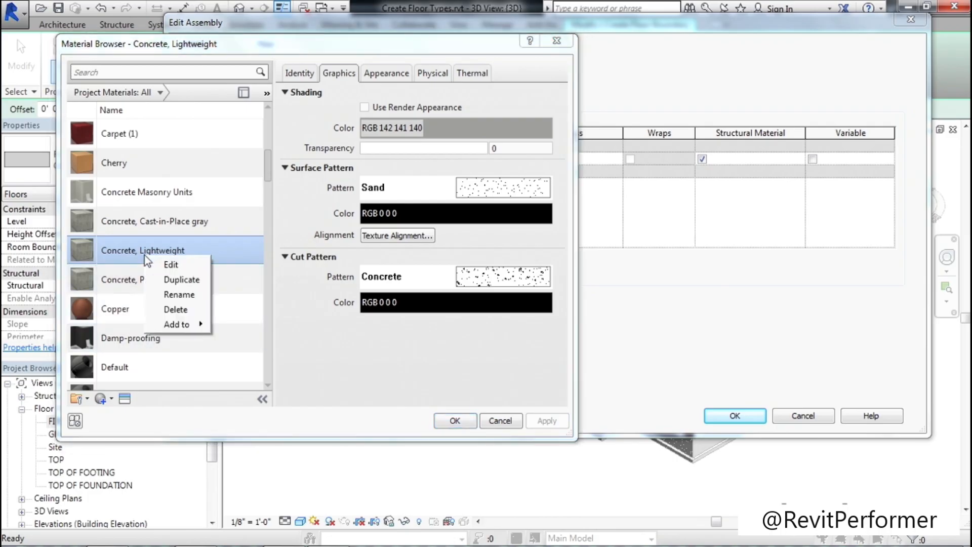
{"action": "left_click", "coordinate": [182, 280]}
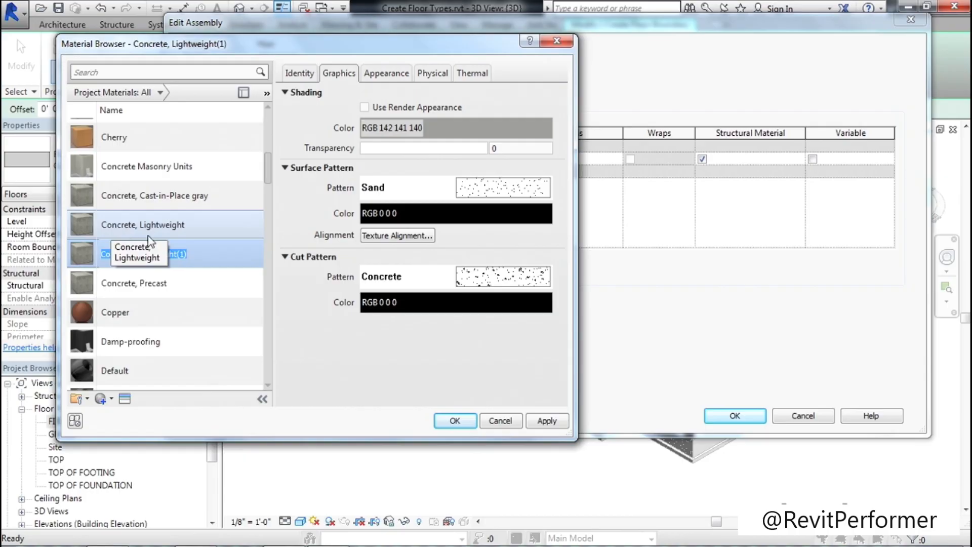
{"action": "left_click", "coordinate": [194, 257]}
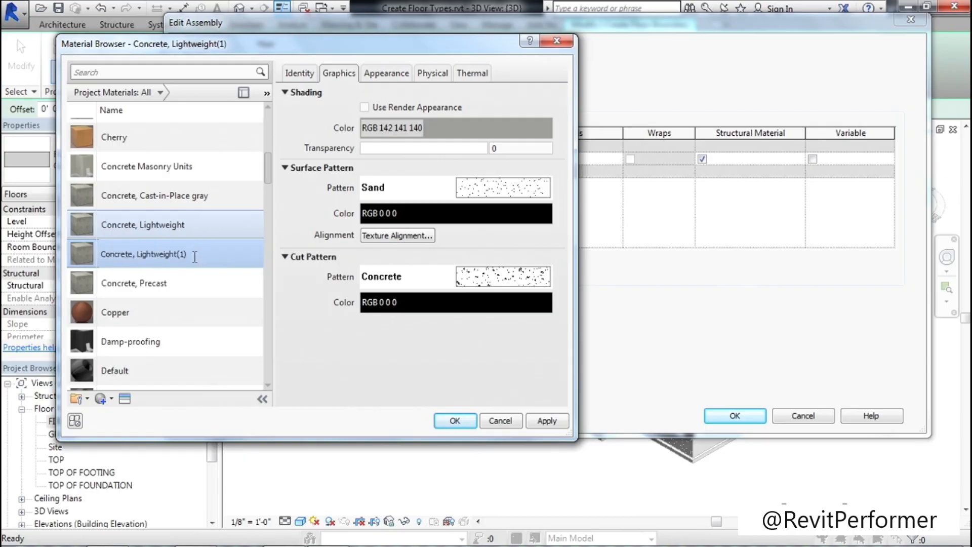
{"action": "key", "text": "BackSpace"}
{"action": "key", "text": "BackSpace"}
{"action": "key", "text": "BackSpace"}
{"action": "key", "text": "BackSpace"}
{"action": "key", "text": "BackSpace"}
{"action": "key", "text": "BackSpace"}
{"action": "key", "text": "BackSpace"}
{"action": "key", "text": "BackSpace"}
{"action": "key", "text": "BackSpace"}
{"action": "key", "text": "BackSpace"}
{"action": "key", "text": "BackSpace"}
{"action": "key", "text": "BackSpace"}
{"action": "key", "text": "BackSpace"}
{"action": "key", "text": "BackSpace"}
{"action": "key", "text": "BackSpace"}
{"action": "key", "text": "BackSpace"}
{"action": "right_click", "coordinate": [147, 256]}
{"action": "left_click", "coordinate": [144, 285]}
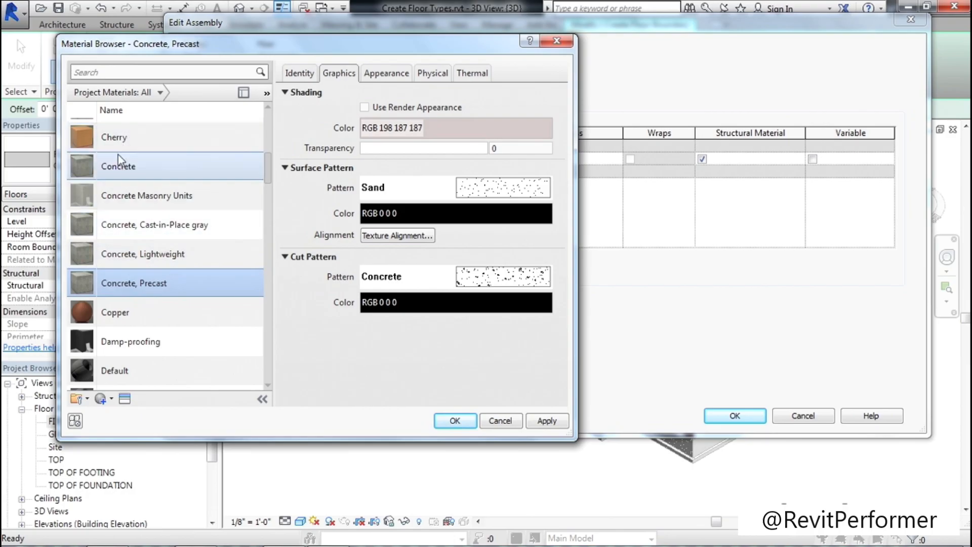
Step: Assign the Concrete material to the structure layer and accept the 4" Concrete floor assembly
{"action": "left_click", "coordinate": [160, 166]}
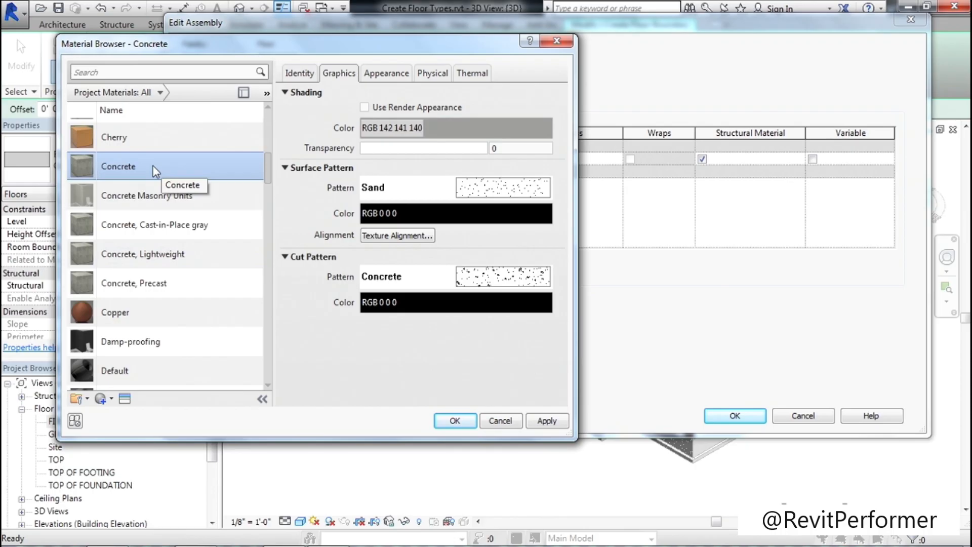
{"action": "left_click", "coordinate": [464, 420]}
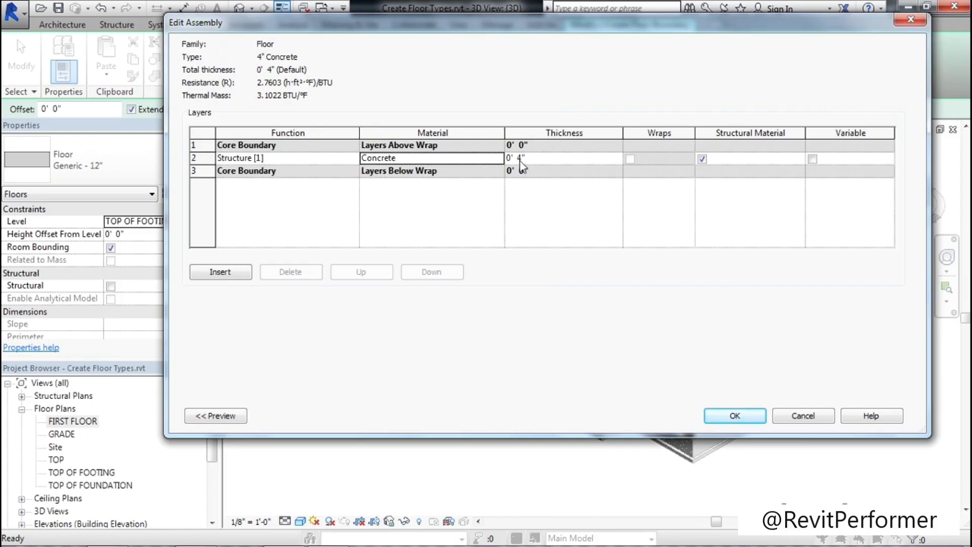
{"action": "left_click", "coordinate": [743, 412]}
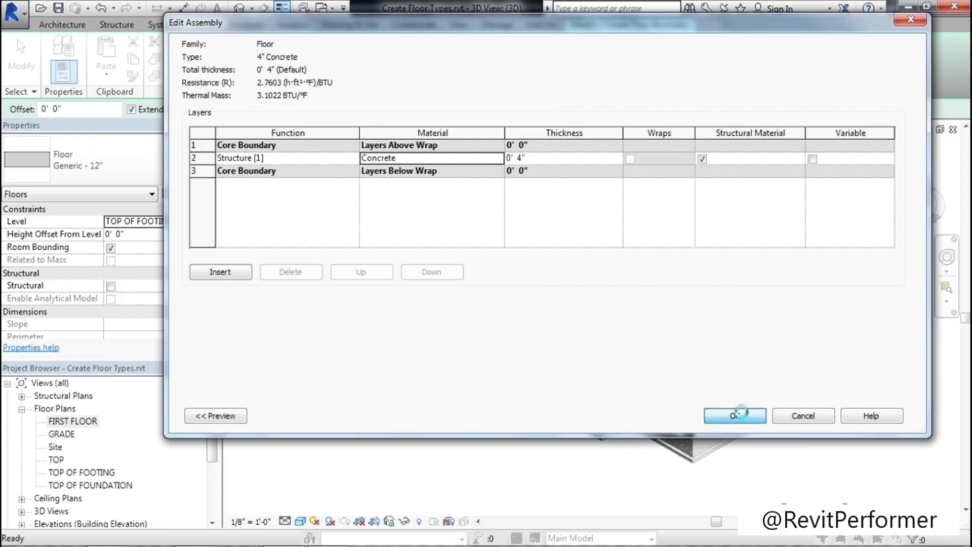
{"action": "left_click", "coordinate": [746, 416]}
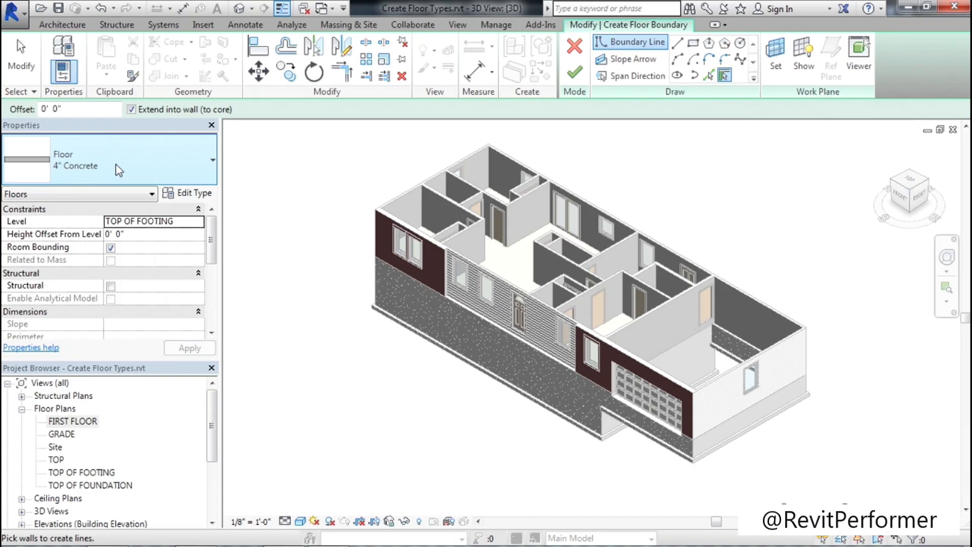
Step: Choose Wood Joist 10" - Ceramic Tile as the floor type
{"action": "left_click", "coordinate": [99, 156]}
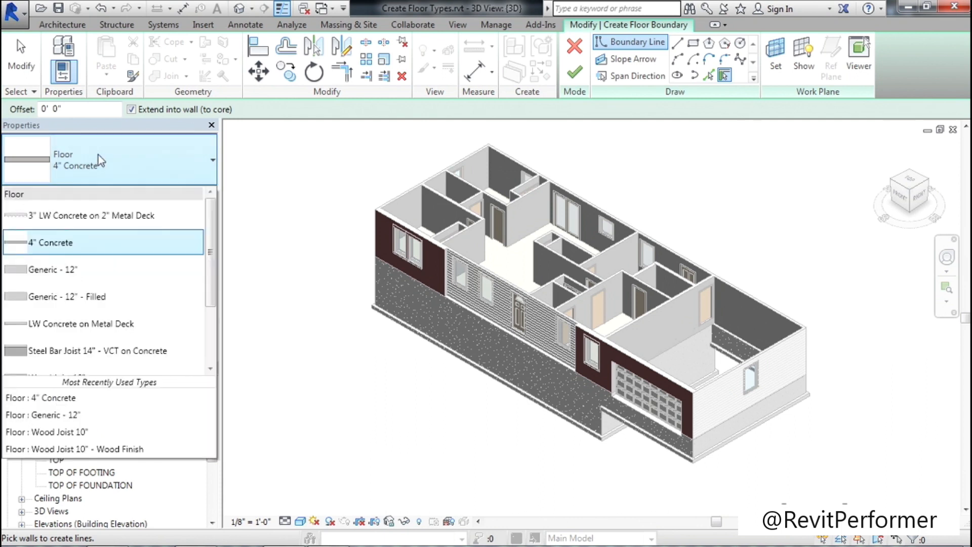
{"action": "left_click_drag", "start_coordinate": [211, 242], "coordinate": [207, 329]}
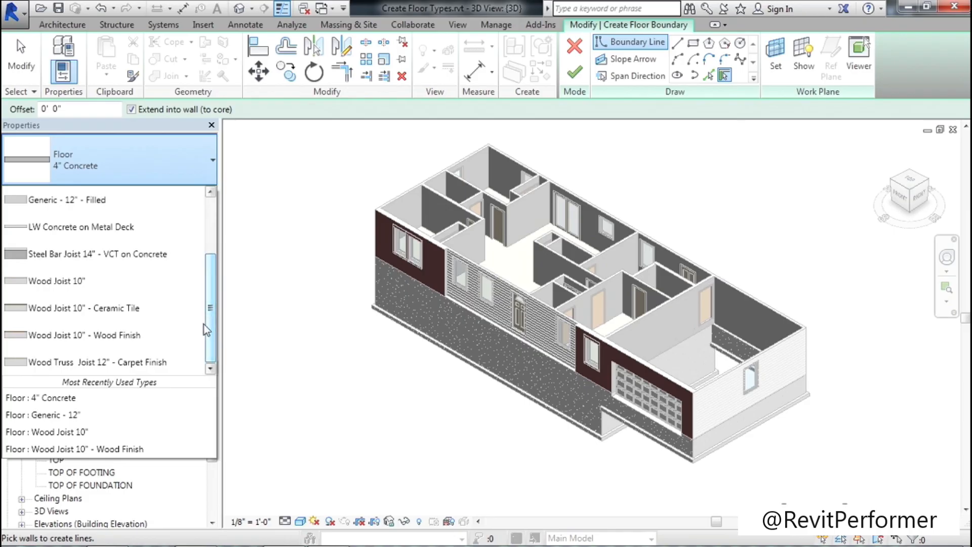
{"action": "mouse_move", "coordinate": [104, 315]}
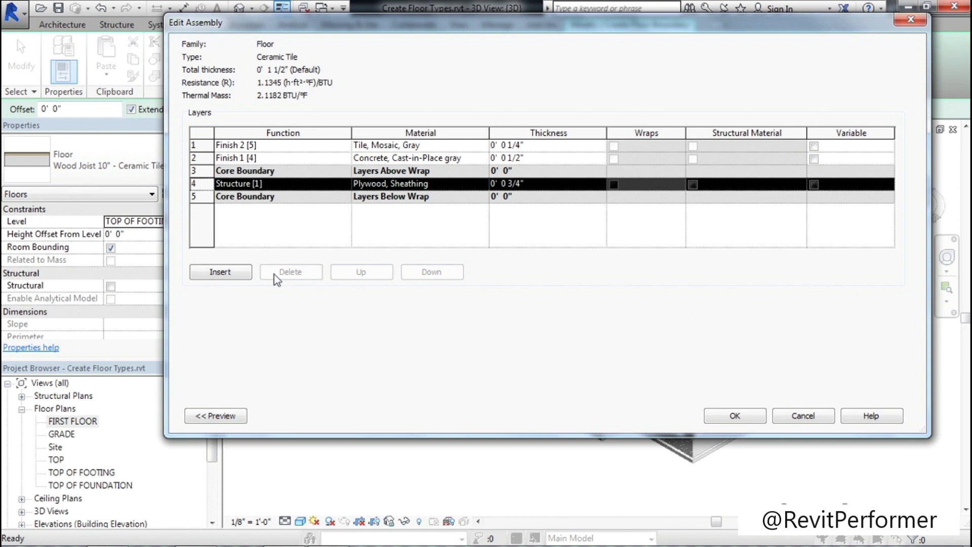
Step: Move the cast-in-place concrete and mosaic tile finish layers below the upper core boundary, and select the plywood structure layer
{"action": "left_click", "coordinate": [205, 159]}
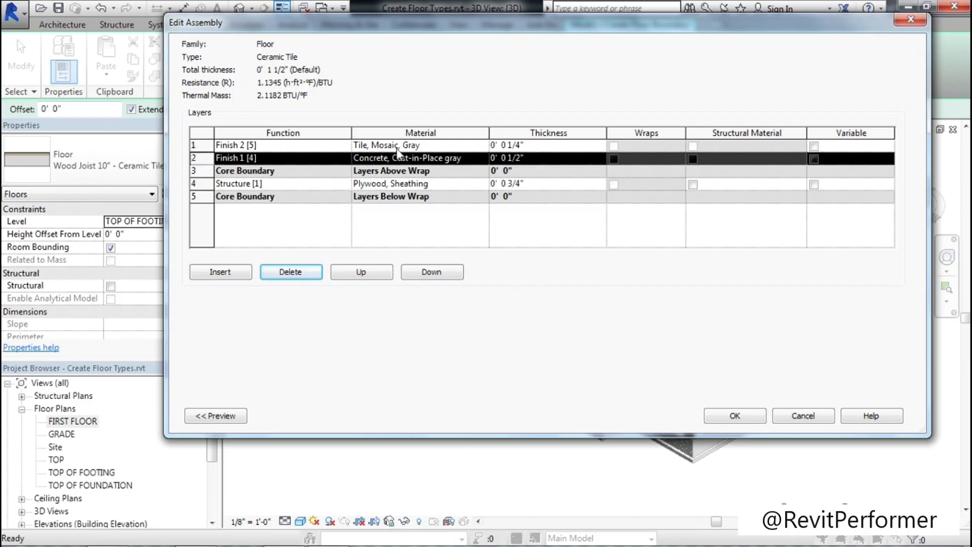
{"action": "left_click", "coordinate": [433, 271]}
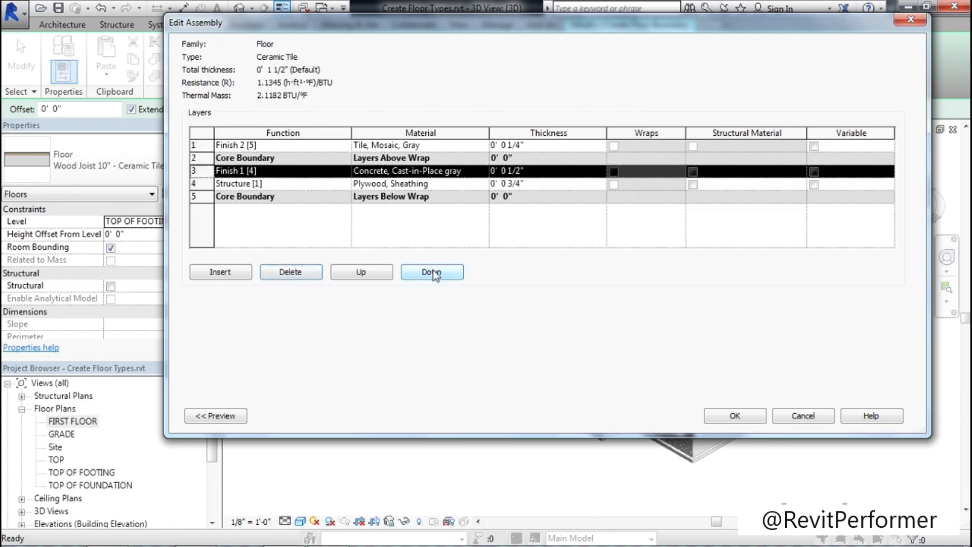
{"action": "left_click", "coordinate": [204, 146]}
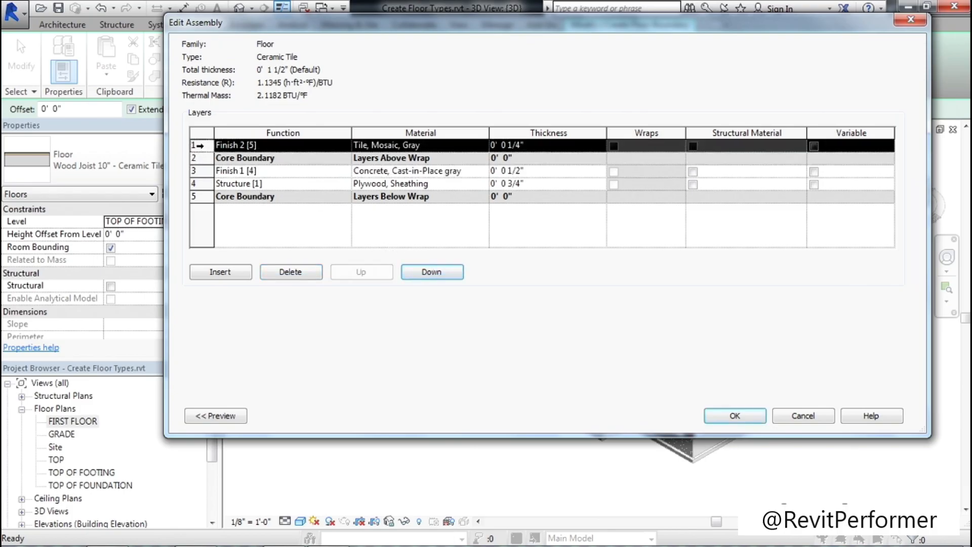
{"action": "left_click", "coordinate": [431, 273]}
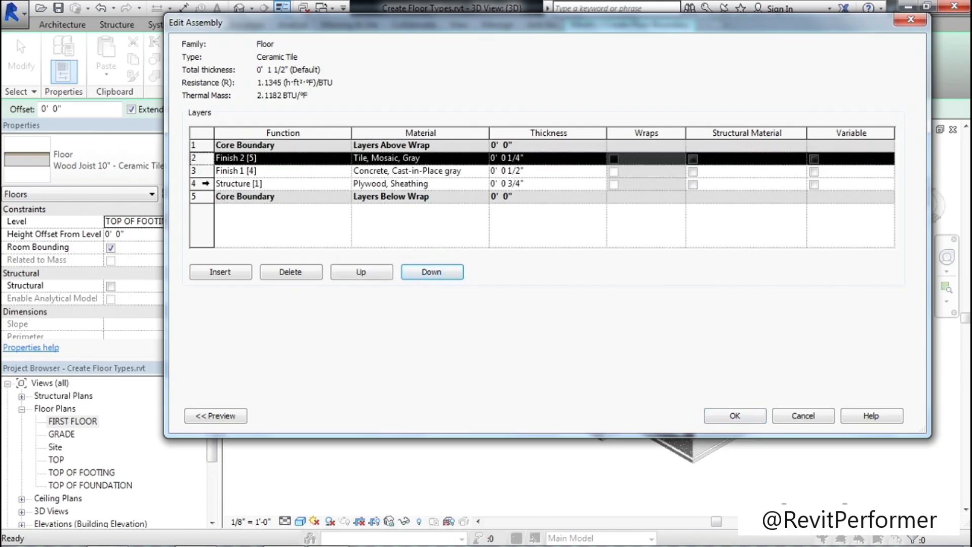
{"action": "left_click", "coordinate": [203, 183]}
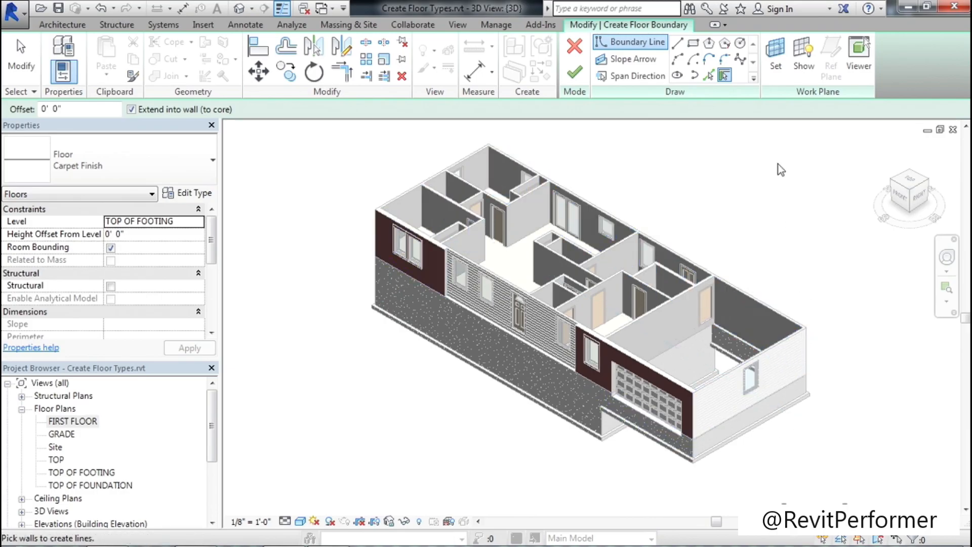
Step: Sketch a rectangular Carpet Finish floor about 8'-6" by 1'-6" in front of the building and finish the boundary
{"action": "left_click", "coordinate": [693, 43]}
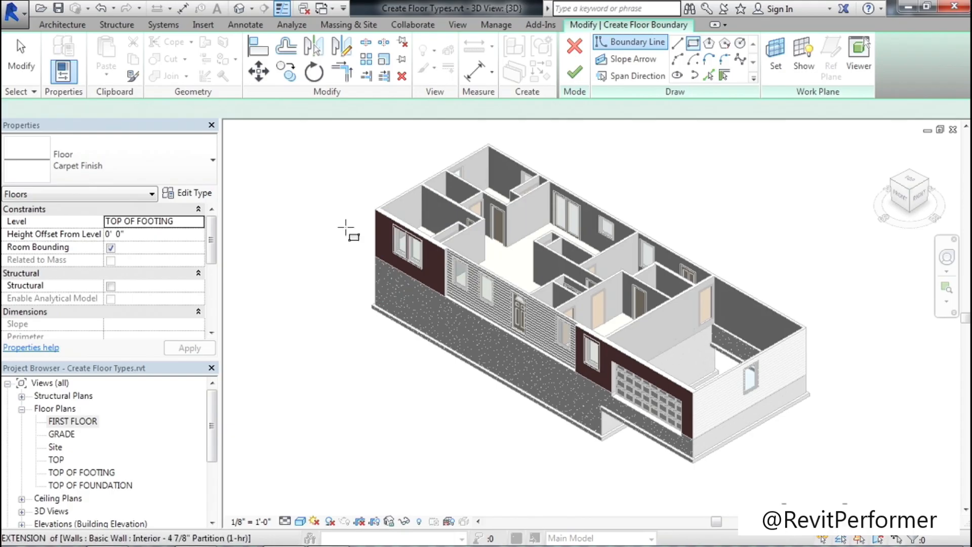
{"action": "left_click", "coordinate": [323, 279]}
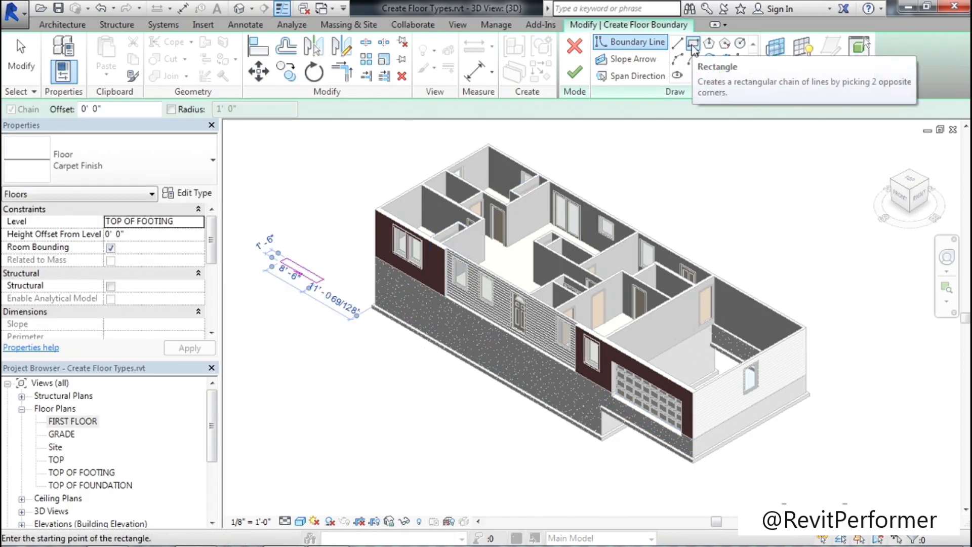
{"action": "left_click", "coordinate": [575, 72]}
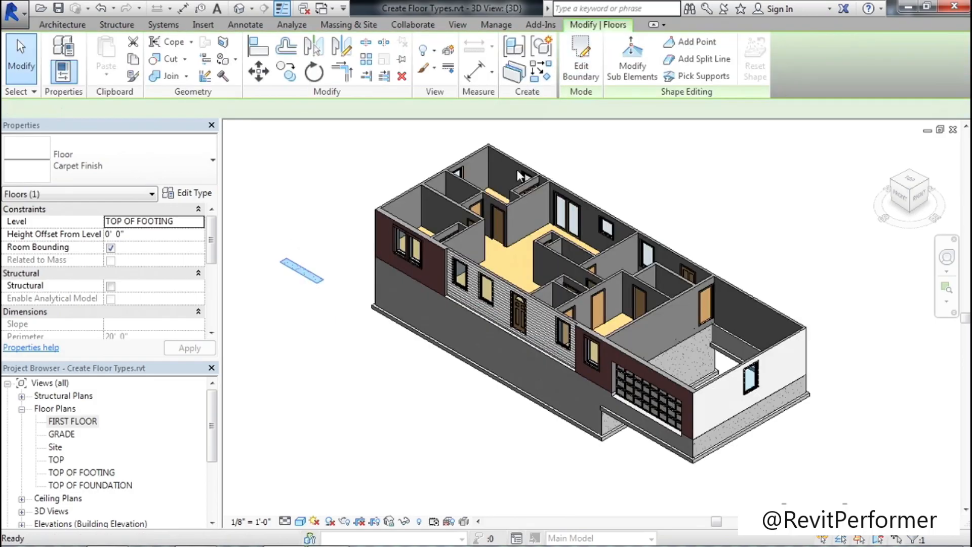
Step: Delete the small Carpet Finish floor beside the building
{"action": "left_click", "coordinate": [320, 294]}
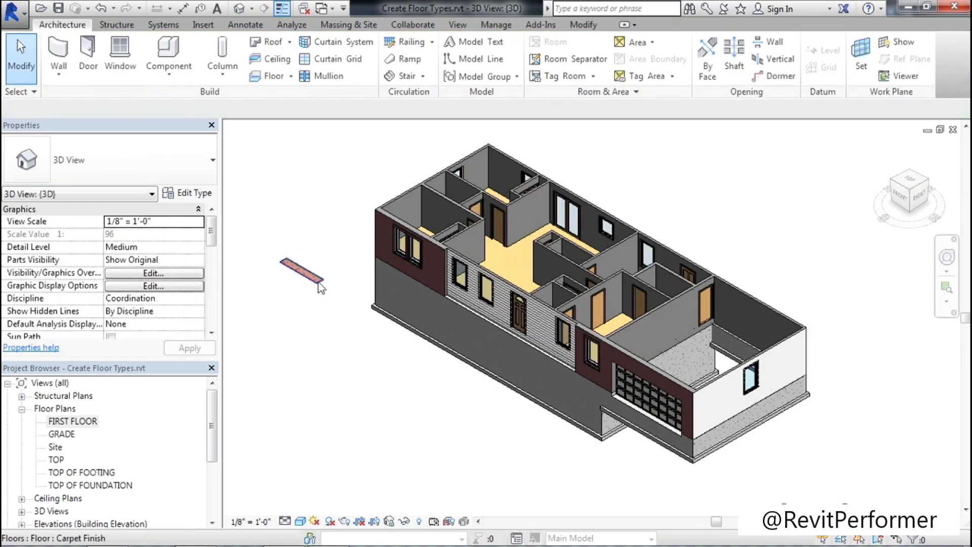
{"action": "left_click", "coordinate": [318, 281]}
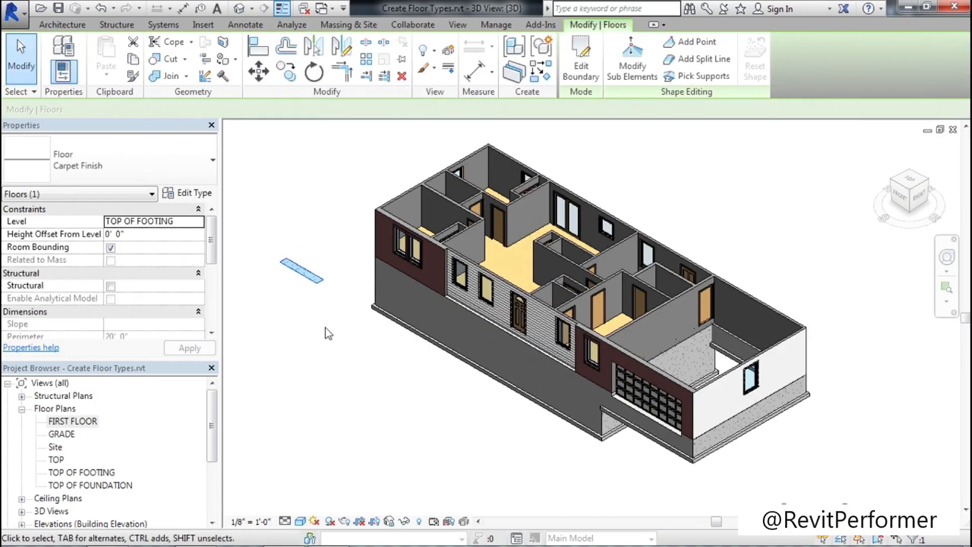
{"action": "left_click", "coordinate": [328, 333]}
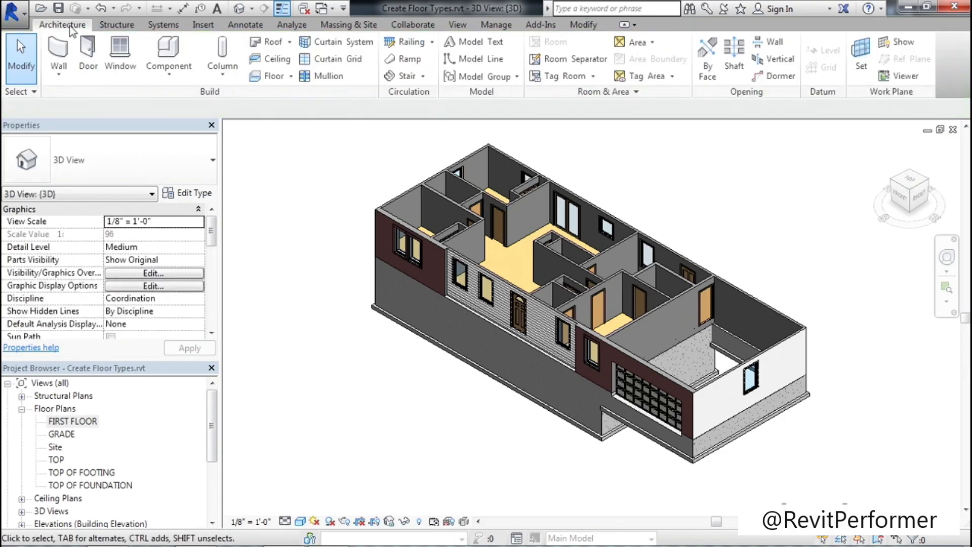
Step: Start a new floor and review the list of available floor types
{"action": "left_click", "coordinate": [267, 85]}
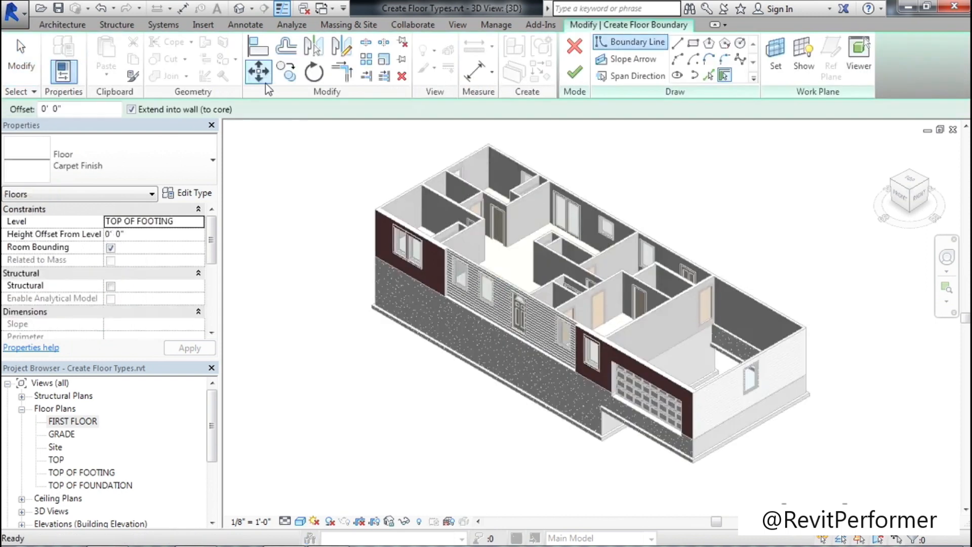
{"action": "left_click", "coordinate": [130, 161]}
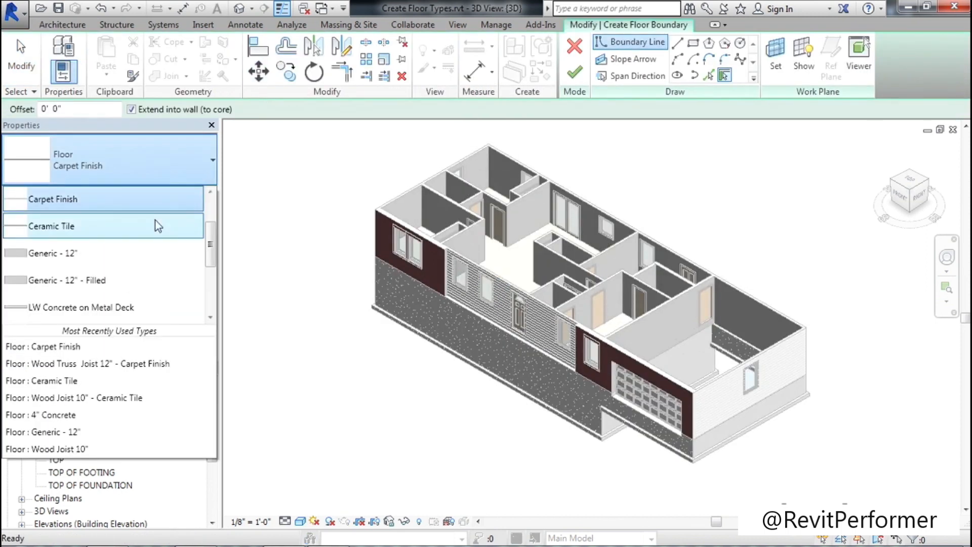
{"action": "scroll", "coordinate": [211, 248], "scroll_direction": "up", "scroll_amount": 2}
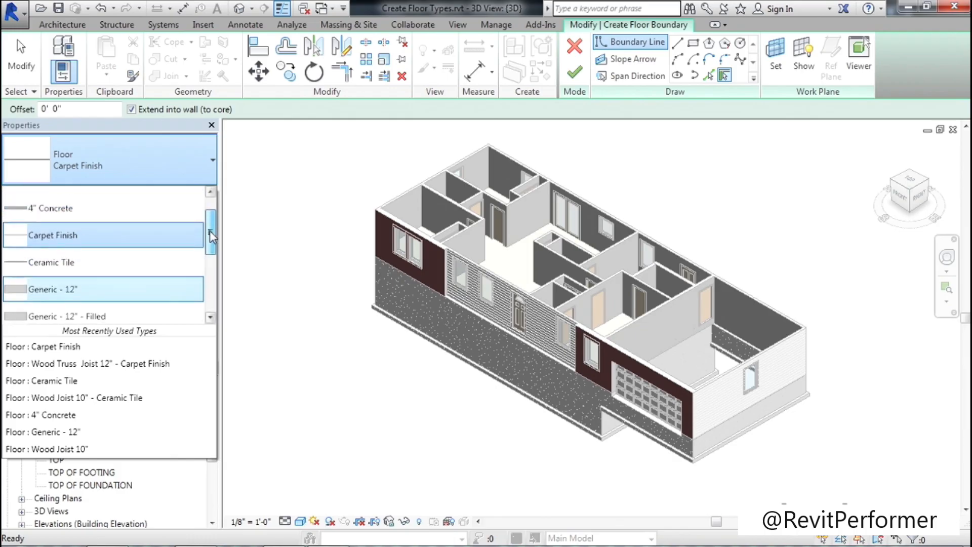
{"action": "scroll", "coordinate": [210, 247], "scroll_direction": "down", "scroll_amount": 2}
{"action": "left_click_drag", "start_coordinate": [209, 247], "coordinate": [207, 299]}
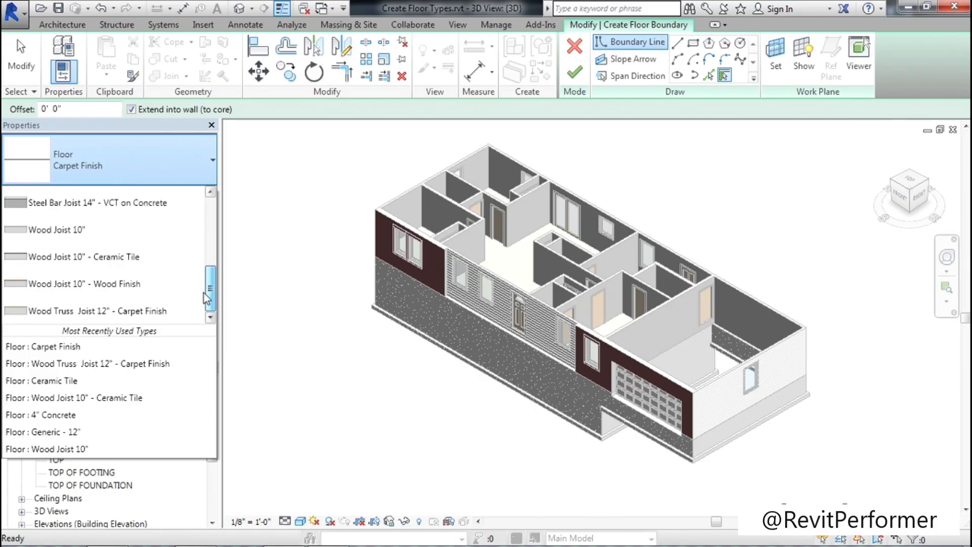
{"action": "scroll", "coordinate": [86, 243], "scroll_direction": "up", "scroll_amount": 5}
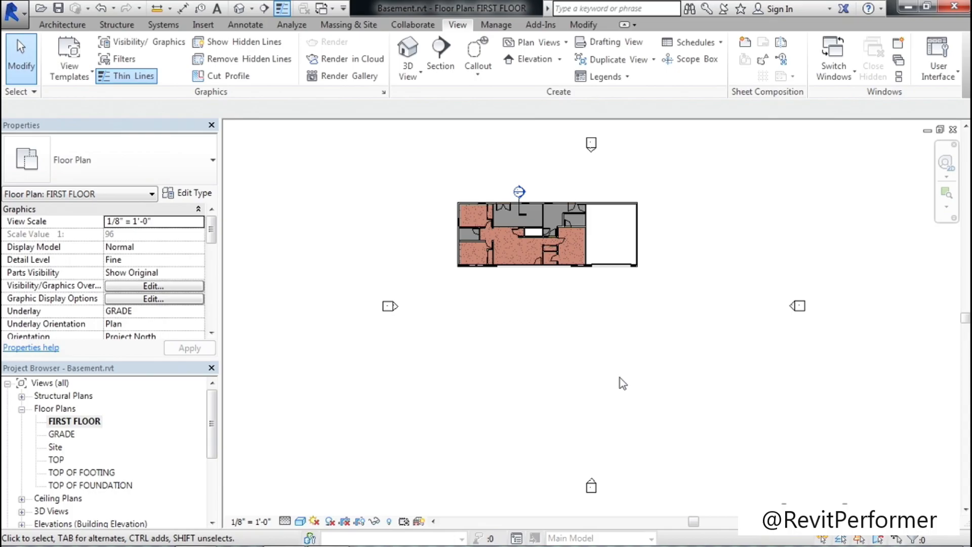
Step: Open the South building elevation of the Basement project and examine the levels
{"action": "left_click_drag", "start_coordinate": [211, 406], "coordinate": [214, 424]}
{"action": "left_click", "coordinate": [21, 487]}
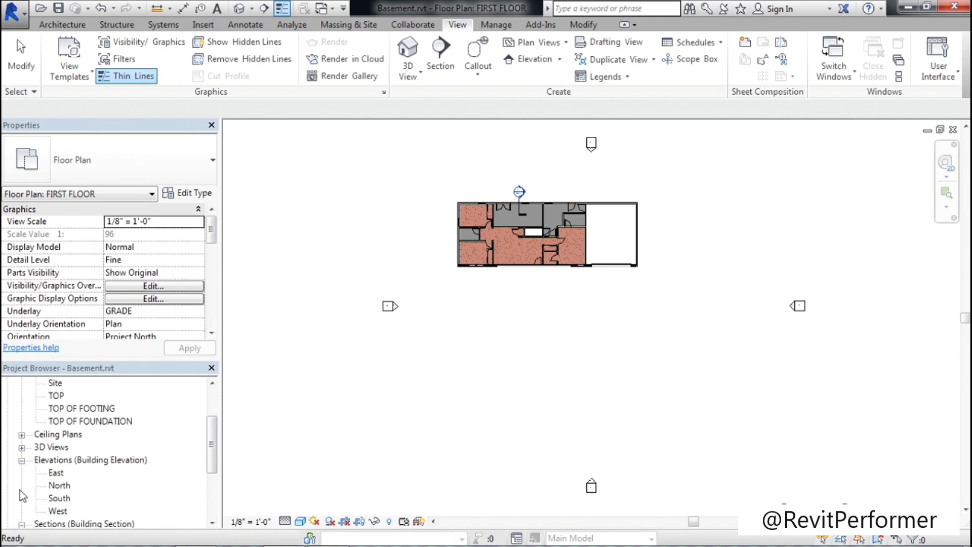
{"action": "double_click", "coordinate": [59, 499]}
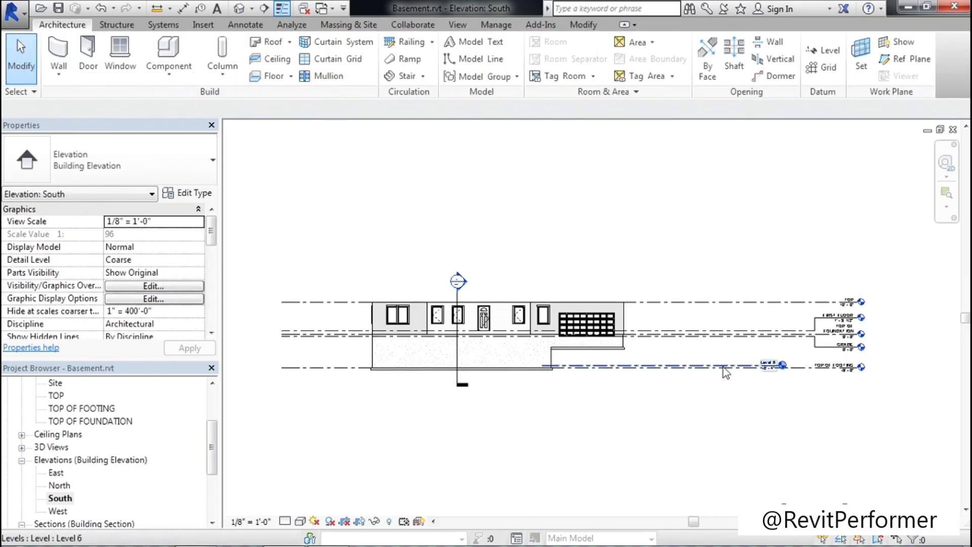
{"action": "scroll", "coordinate": [343, 351], "scroll_direction": "up", "scroll_amount": 3}
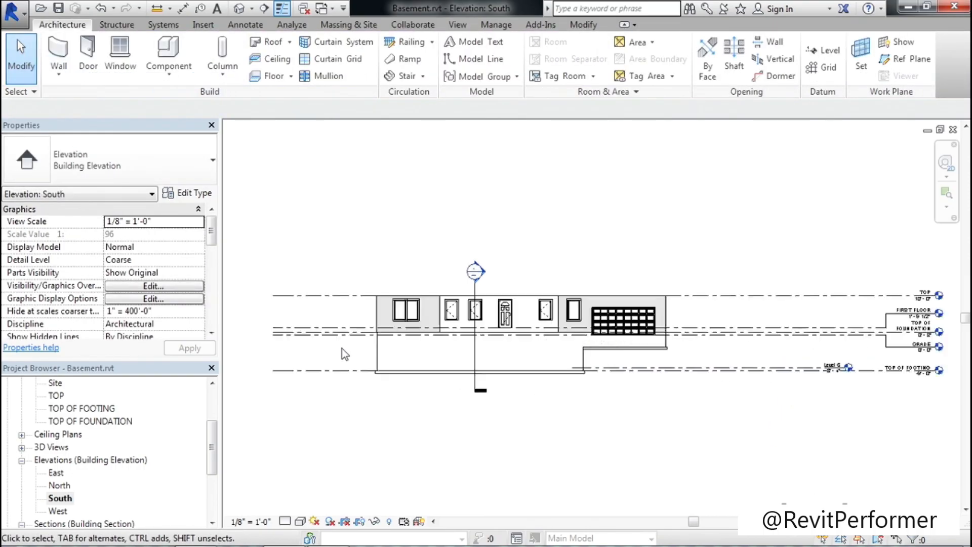
Step: Extend the free end of the Level 6 line across the building to align with the ends of the other levels
{"action": "scroll", "coordinate": [361, 357], "scroll_direction": "up", "scroll_amount": 1}
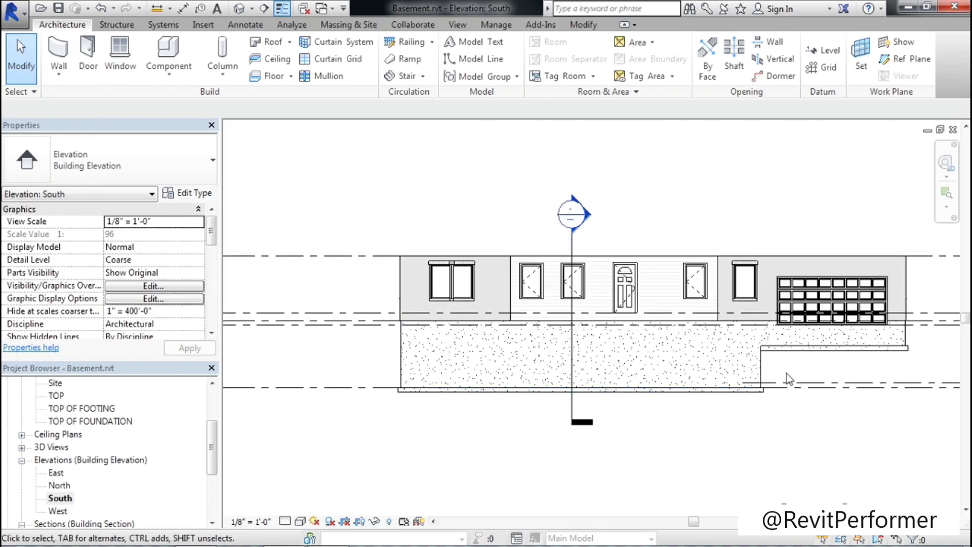
{"action": "left_click", "coordinate": [788, 387]}
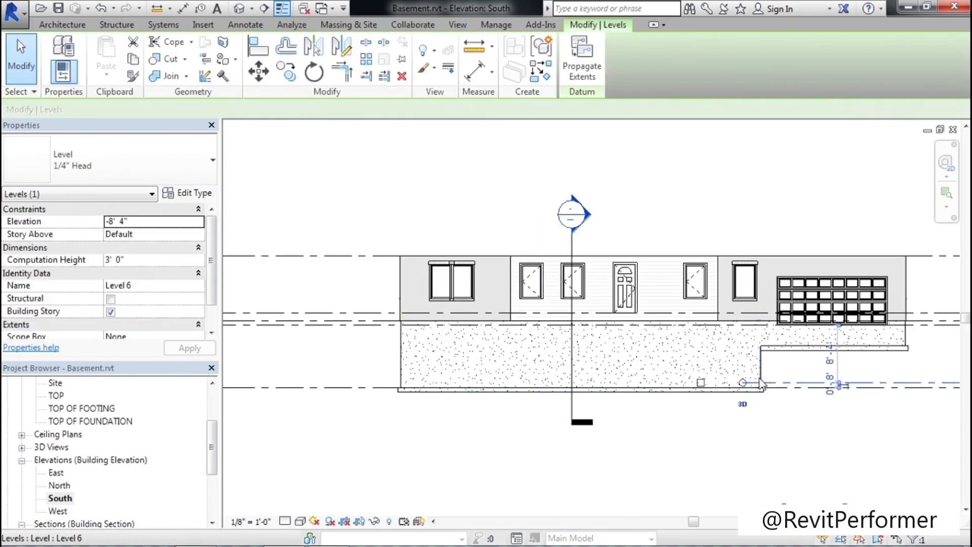
{"action": "left_click_drag", "start_coordinate": [745, 390], "coordinate": [246, 377]}
{"action": "scroll", "coordinate": [360, 415], "scroll_direction": "down", "scroll_amount": 3}
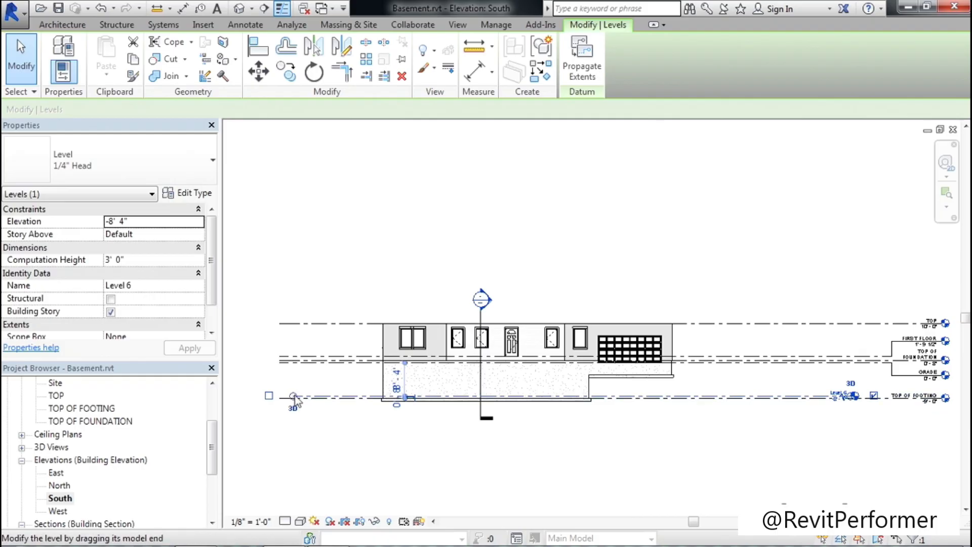
{"action": "left_click_drag", "start_coordinate": [293, 396], "coordinate": [278, 396]}
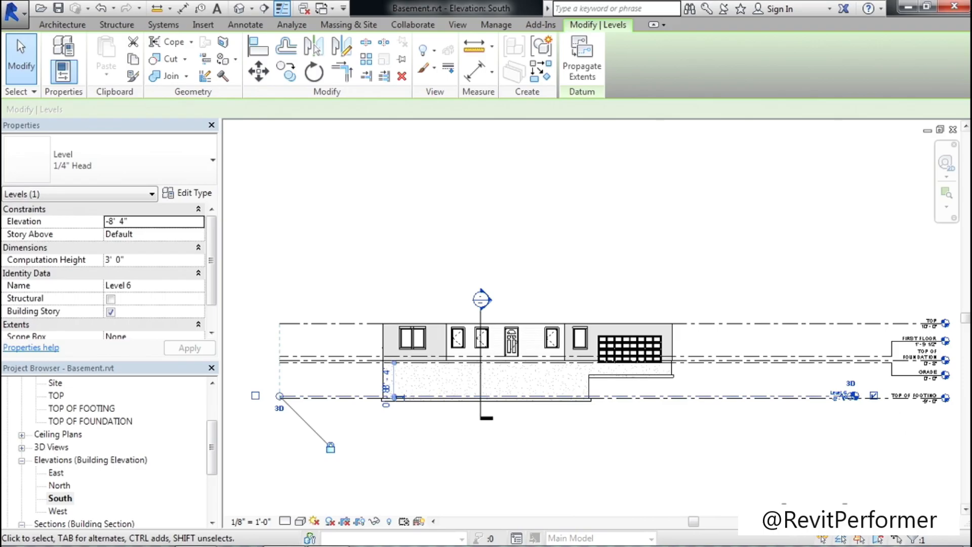
Step: Open the building section view from its section marker in the BASEMENT floor plan
{"action": "scroll", "coordinate": [951, 402], "scroll_direction": "up", "scroll_amount": 2}
{"action": "scroll", "coordinate": [951, 403], "scroll_direction": "up", "scroll_amount": 4}
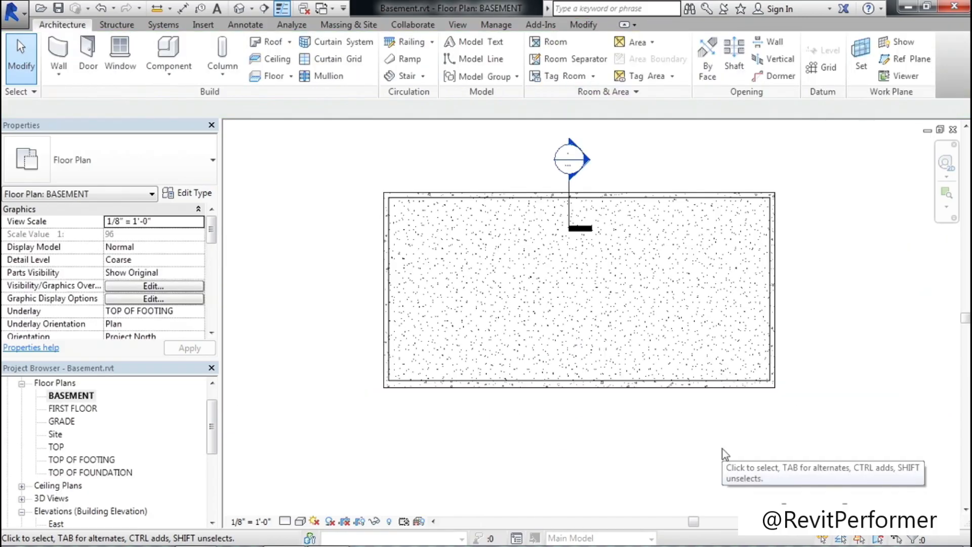
{"action": "left_click", "coordinate": [571, 190]}
{"action": "right_click", "coordinate": [572, 190]}
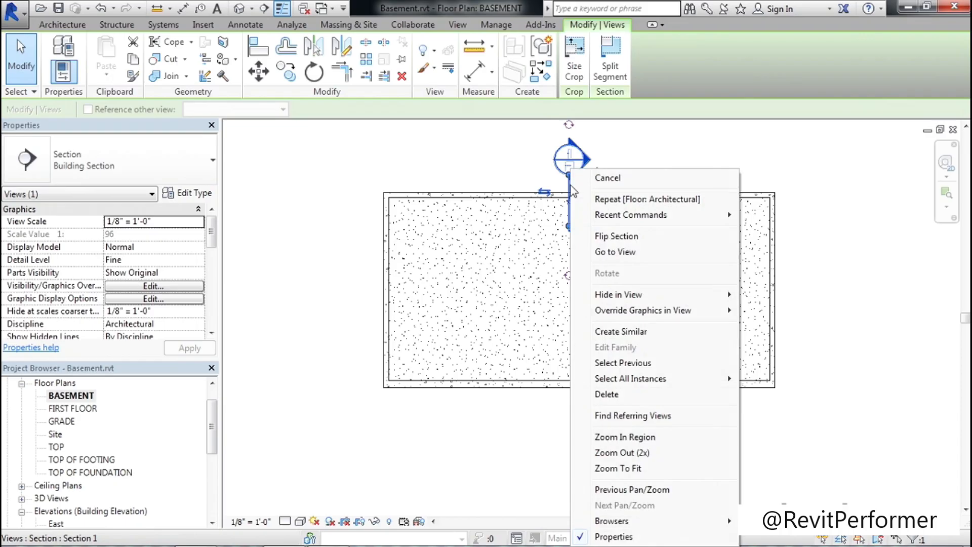
{"action": "left_click", "coordinate": [619, 258]}
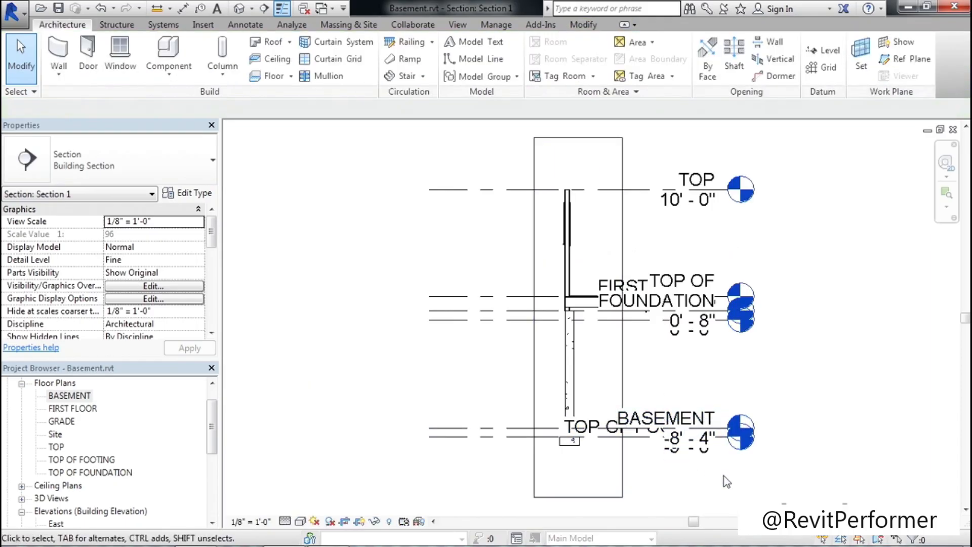
Step: Lengthen the BASEMENT level line in the section so the aligned level heads move farther away from the foundation wall
{"action": "scroll", "coordinate": [723, 459], "scroll_direction": "up", "scroll_amount": 3}
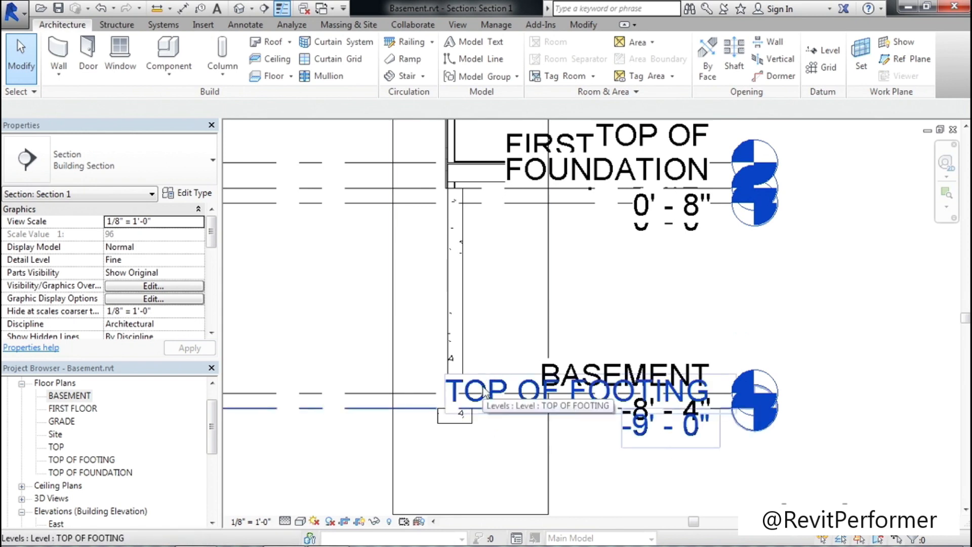
{"action": "left_click", "coordinate": [678, 376]}
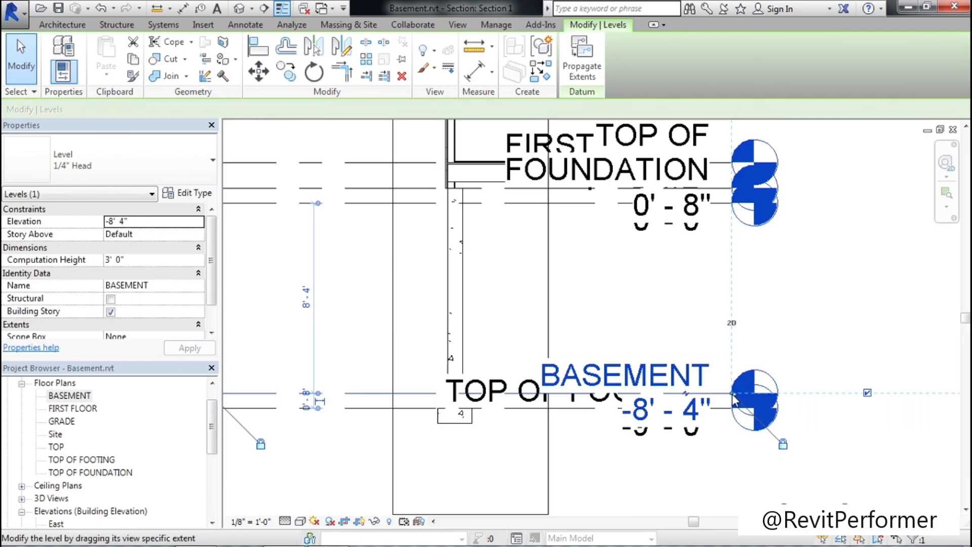
{"action": "left_click_drag", "start_coordinate": [733, 395], "coordinate": [936, 392]}
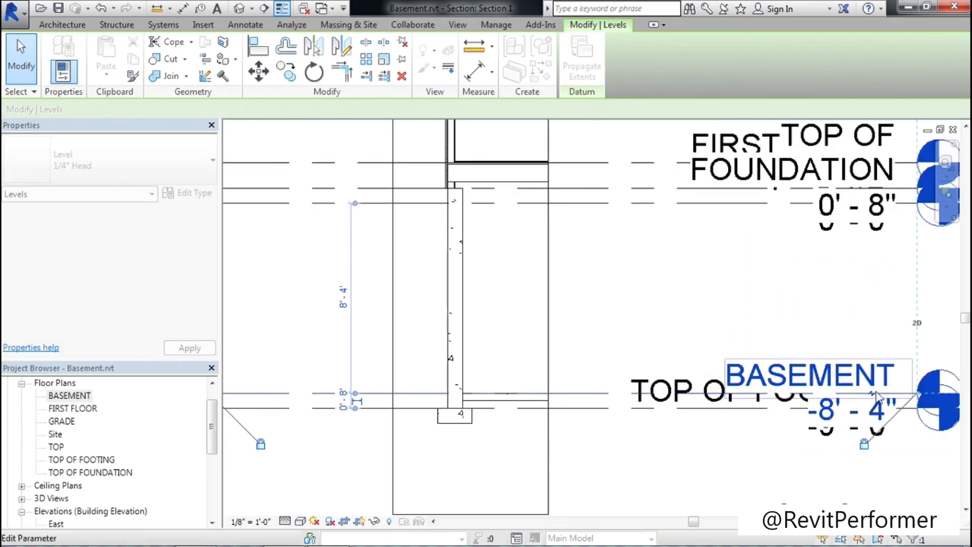
{"action": "left_click", "coordinate": [618, 439]}
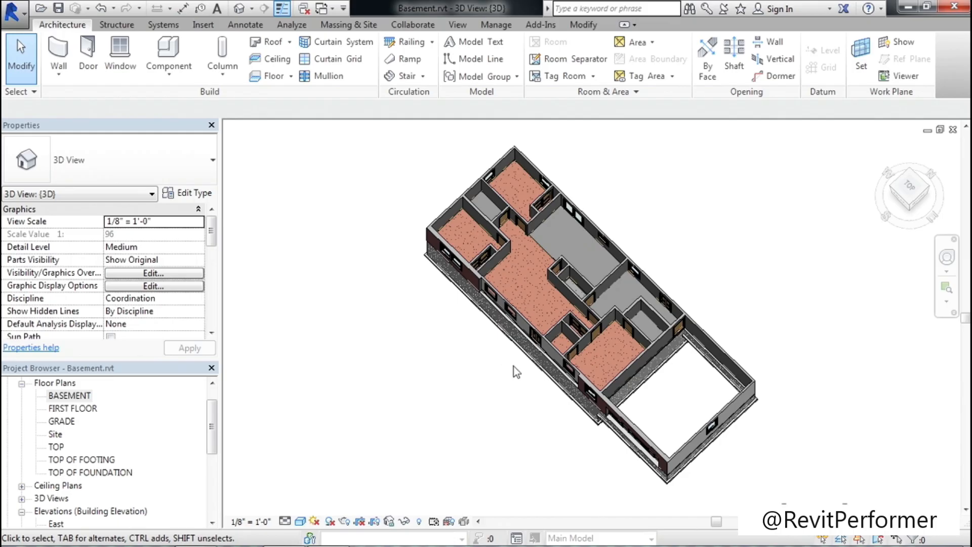
Step: Open the TOP OF FOUNDATION floor plan of the Garage Floor project, with the garage in close view
{"action": "left_click", "coordinate": [912, 217]}
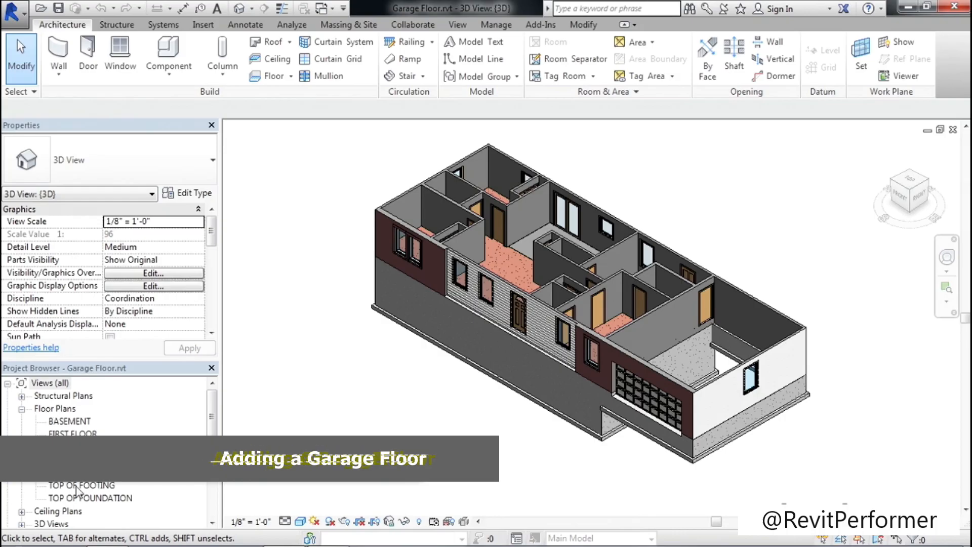
{"action": "double_click", "coordinate": [88, 498]}
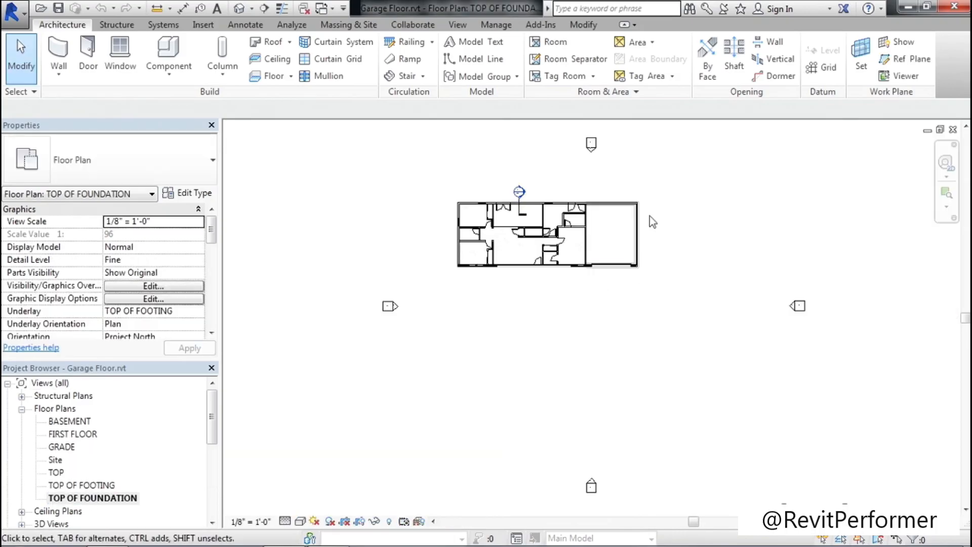
{"action": "scroll", "coordinate": [614, 207], "scroll_direction": "up", "scroll_amount": 2}
{"action": "scroll", "coordinate": [615, 223], "scroll_direction": "up", "scroll_amount": 2}
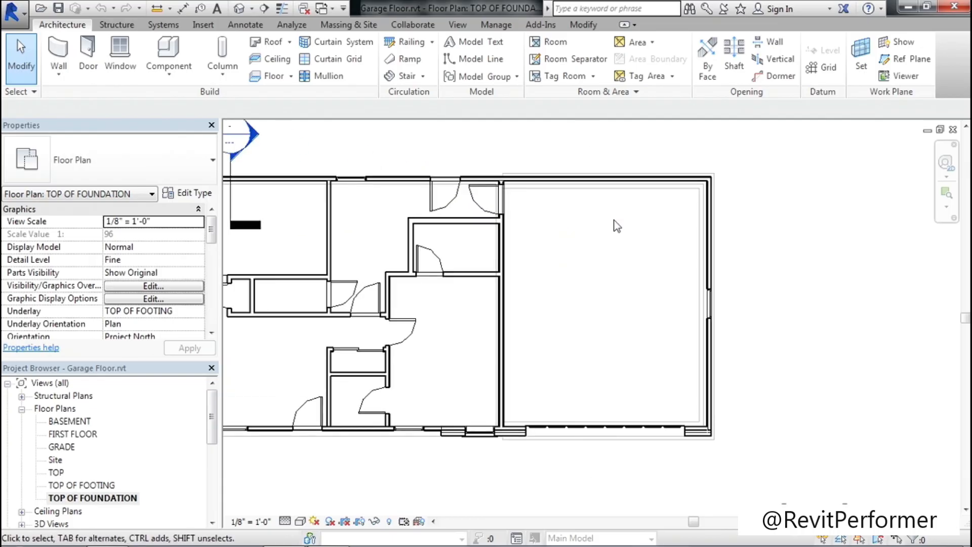
{"action": "scroll", "coordinate": [614, 284], "scroll_direction": "up", "scroll_amount": 2}
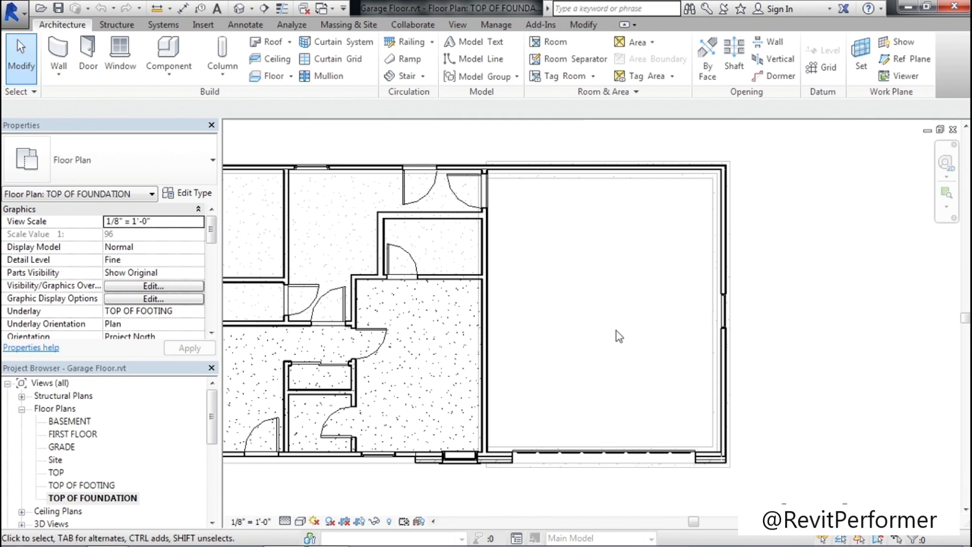
{"action": "scroll", "coordinate": [616, 330], "scroll_direction": "up", "scroll_amount": 1}
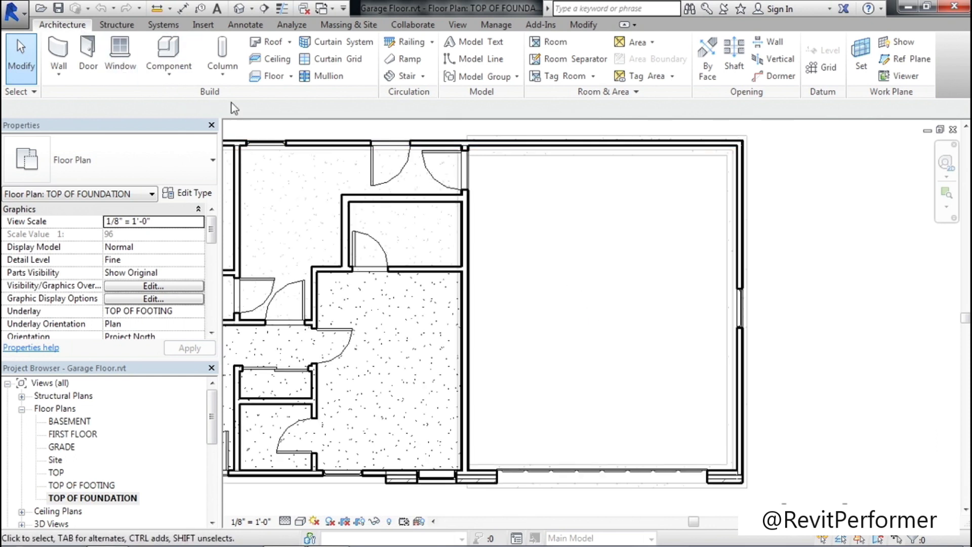
Step: Start a 4" Concrete floor and draw its first straight boundary line along the garage's rear foundation wall from the inner corner beside the house
{"action": "left_click", "coordinate": [272, 77]}
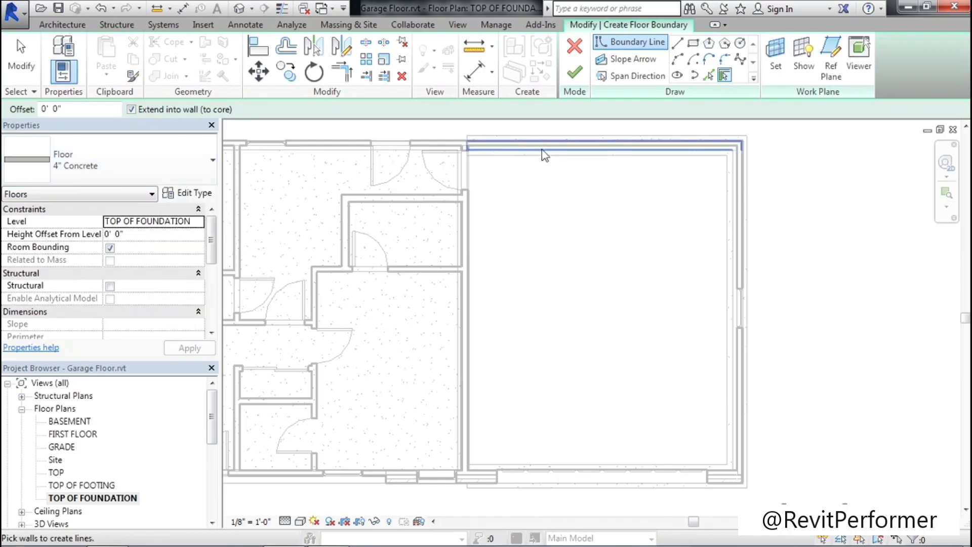
{"action": "left_click", "coordinate": [678, 45]}
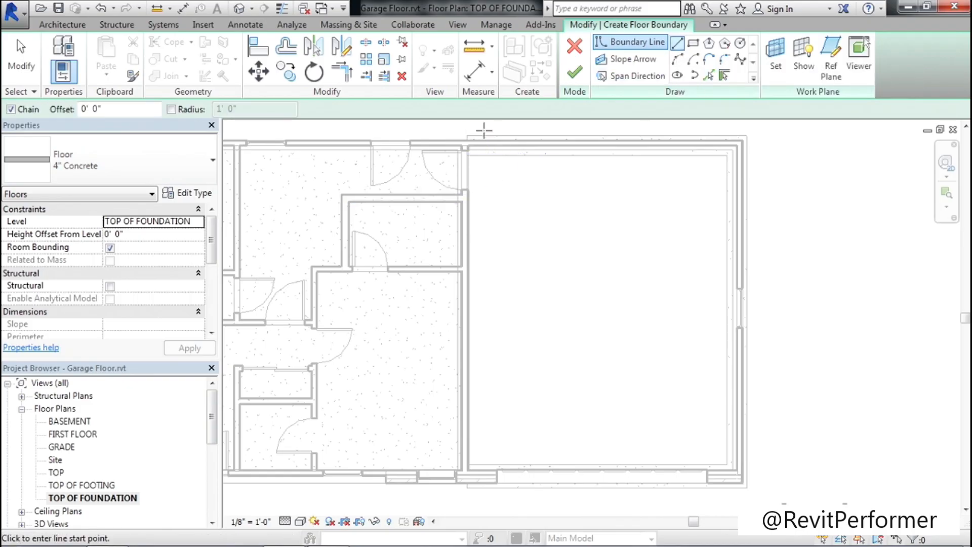
{"action": "scroll", "coordinate": [483, 131], "scroll_direction": "up", "scroll_amount": 2}
{"action": "scroll", "coordinate": [483, 131], "scroll_direction": "up", "scroll_amount": 2}
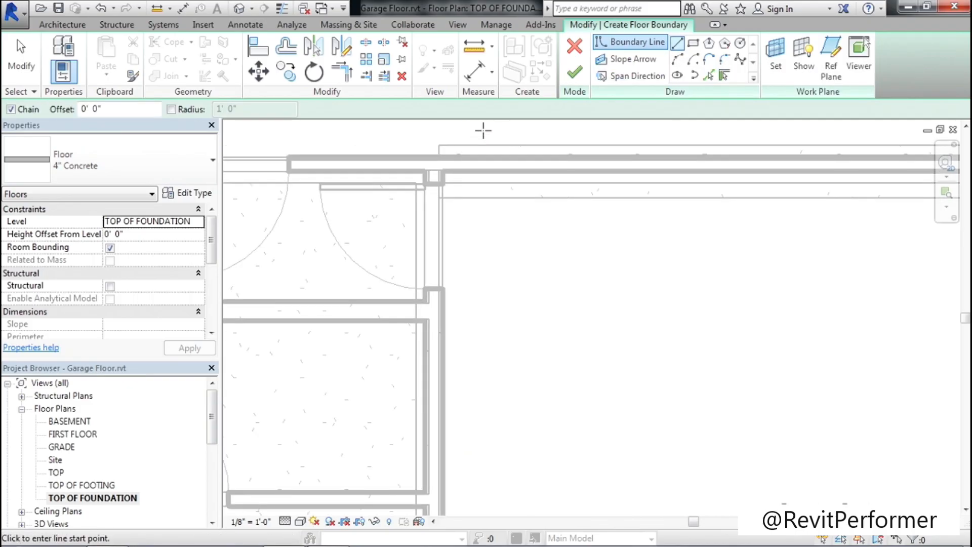
{"action": "scroll", "coordinate": [483, 131], "scroll_direction": "up", "scroll_amount": 2}
{"action": "scroll", "coordinate": [428, 223], "scroll_direction": "up", "scroll_amount": 2}
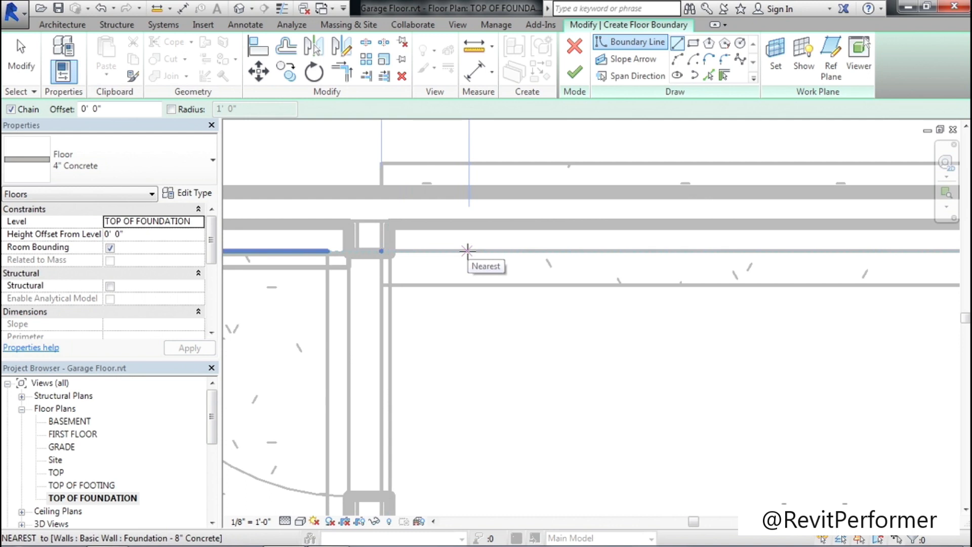
{"action": "scroll", "coordinate": [389, 253], "scroll_direction": "up", "scroll_amount": 1}
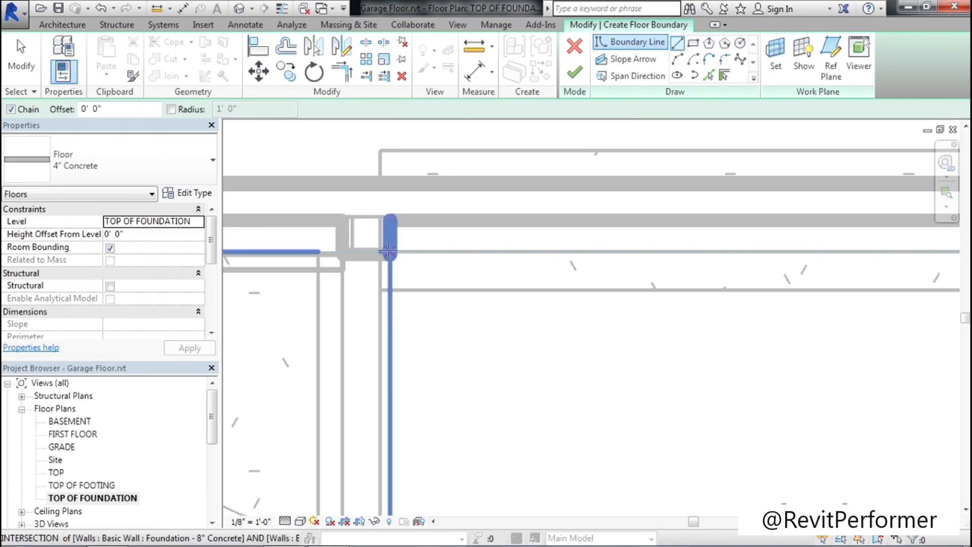
{"action": "left_click", "coordinate": [389, 252]}
{"action": "scroll", "coordinate": [391, 254], "scroll_direction": "down", "scroll_amount": 2}
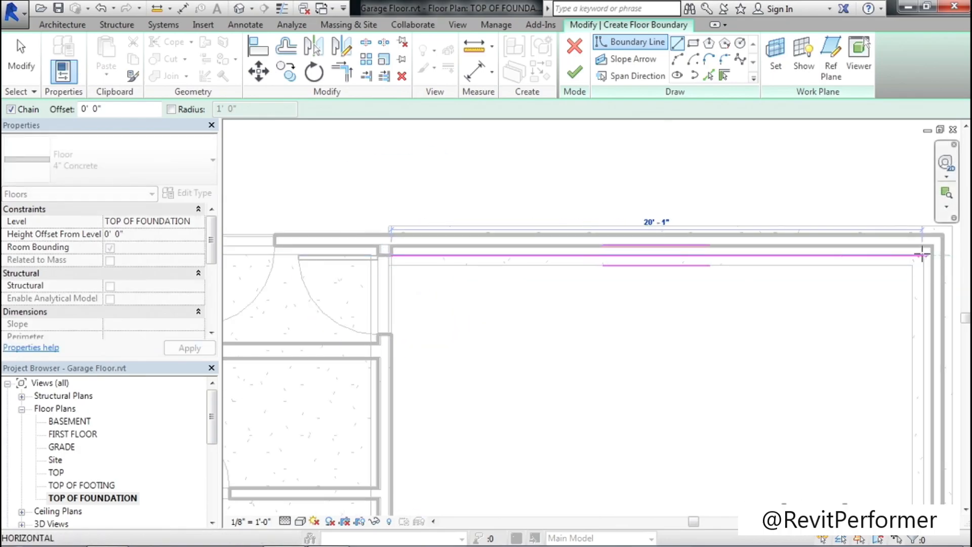
{"action": "scroll", "coordinate": [925, 255], "scroll_direction": "up", "scroll_amount": 2}
{"action": "scroll", "coordinate": [925, 256], "scroll_direction": "up", "scroll_amount": 2}
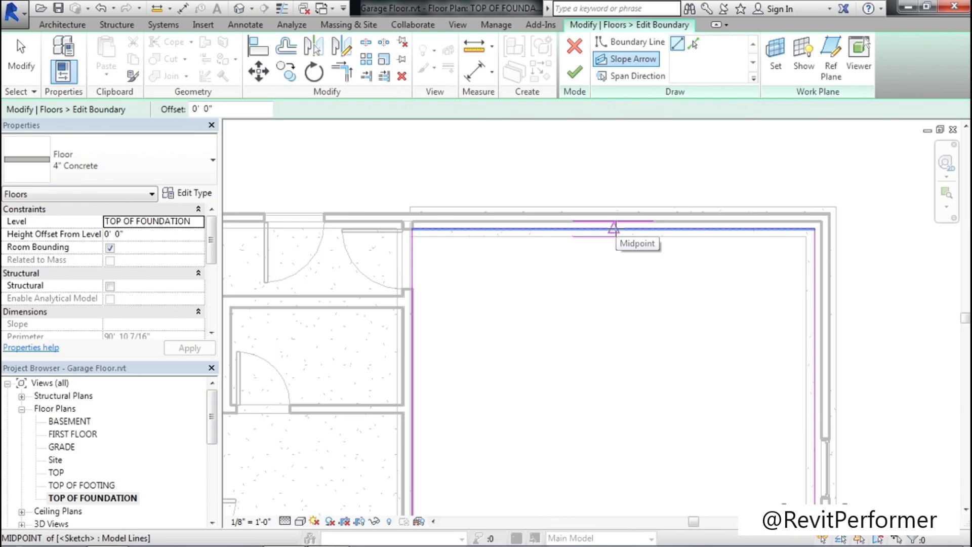
Step: Draw a slope arrow about 24'-5" long from the midpoint of the floor's rear boundary to the garage door
{"action": "left_click", "coordinate": [614, 228]}
{"action": "scroll", "coordinate": [615, 218], "scroll_direction": "down", "scroll_amount": 5}
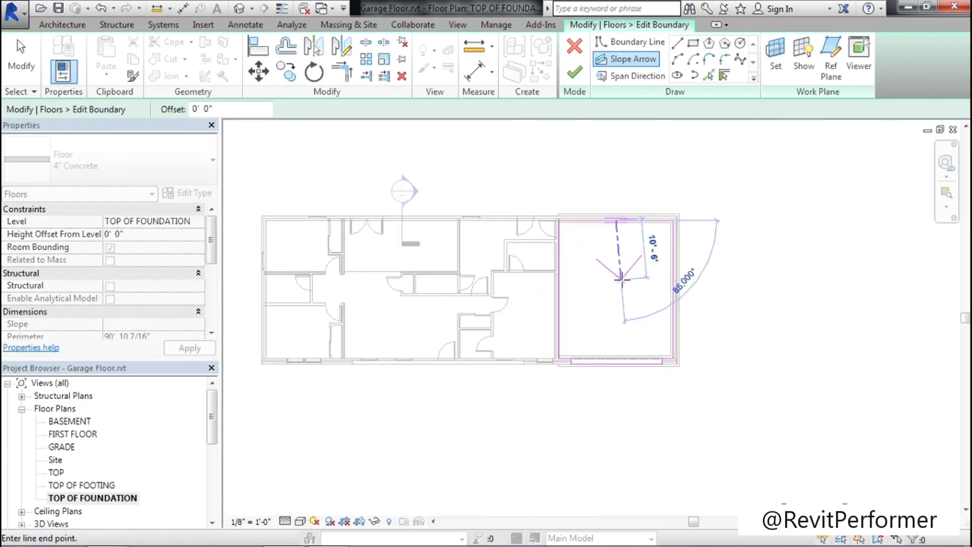
{"action": "scroll", "coordinate": [616, 349], "scroll_direction": "up", "scroll_amount": 4}
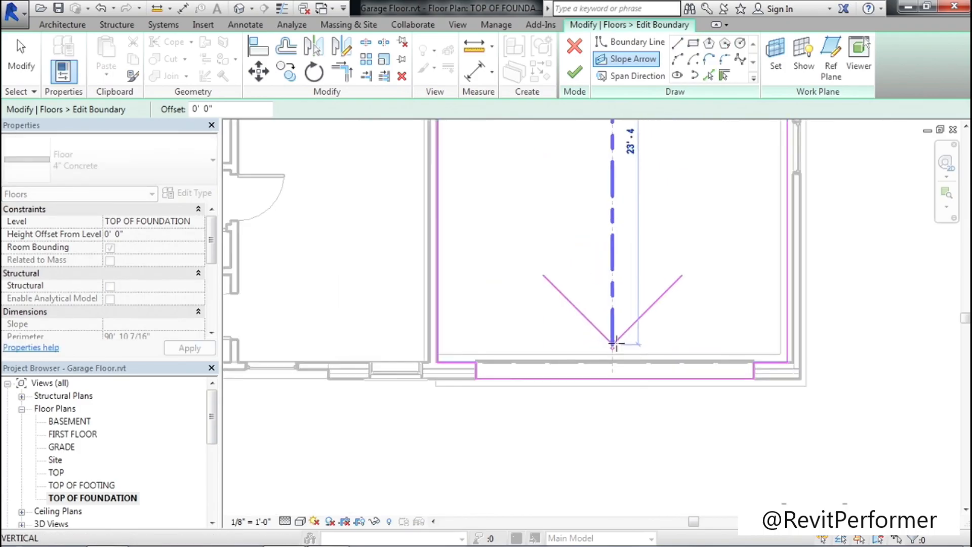
{"action": "scroll", "coordinate": [613, 344], "scroll_direction": "up", "scroll_amount": 2}
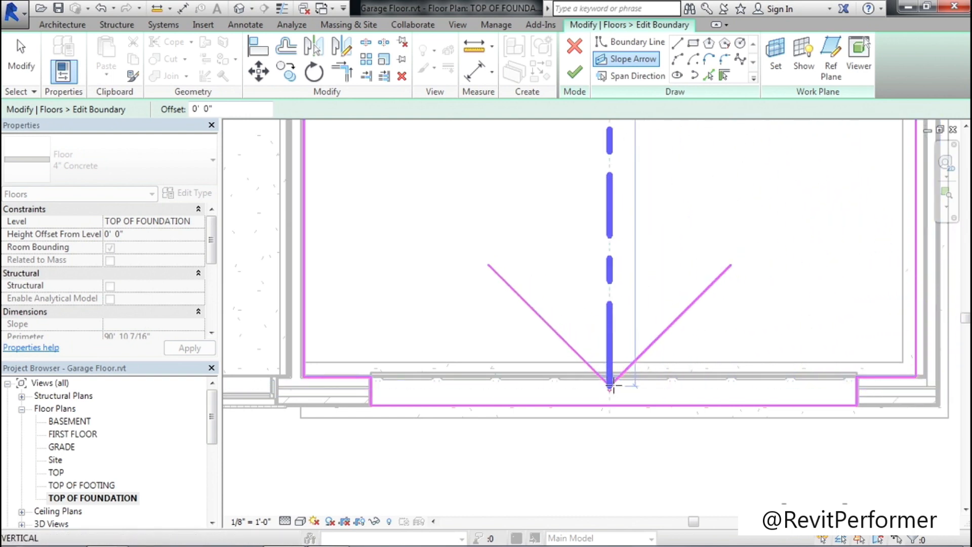
{"action": "scroll", "coordinate": [612, 388], "scroll_direction": "up", "scroll_amount": 2}
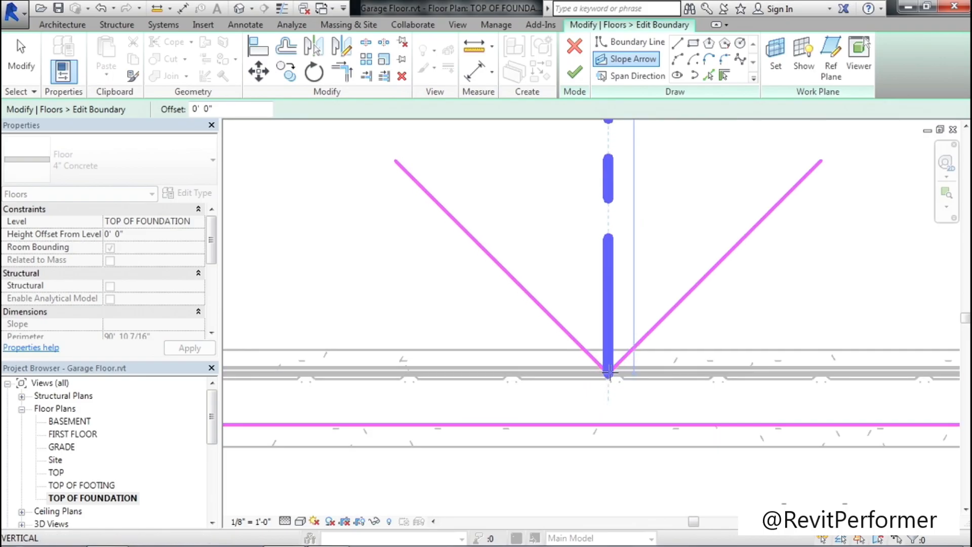
{"action": "left_click", "coordinate": [609, 374]}
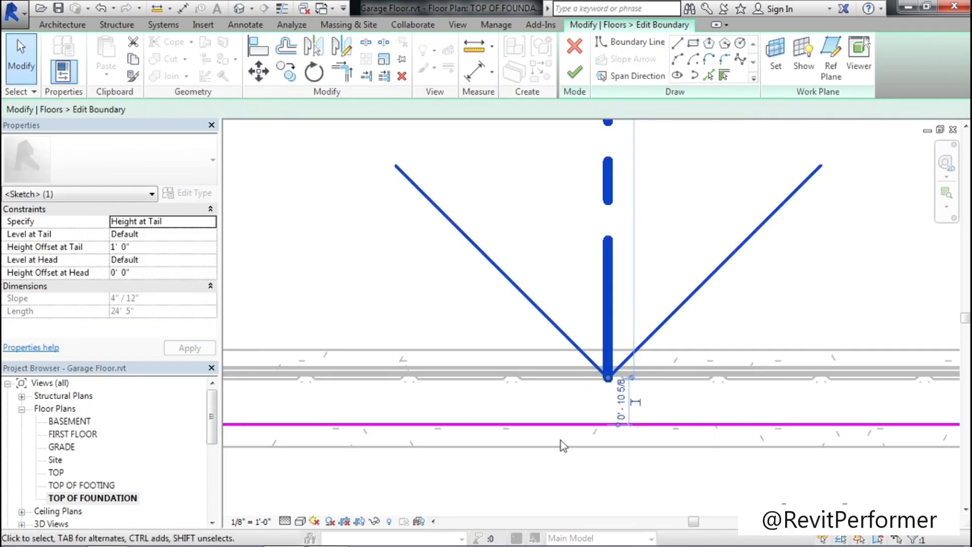
{"action": "scroll", "coordinate": [559, 441], "scroll_direction": "down", "scroll_amount": 3}
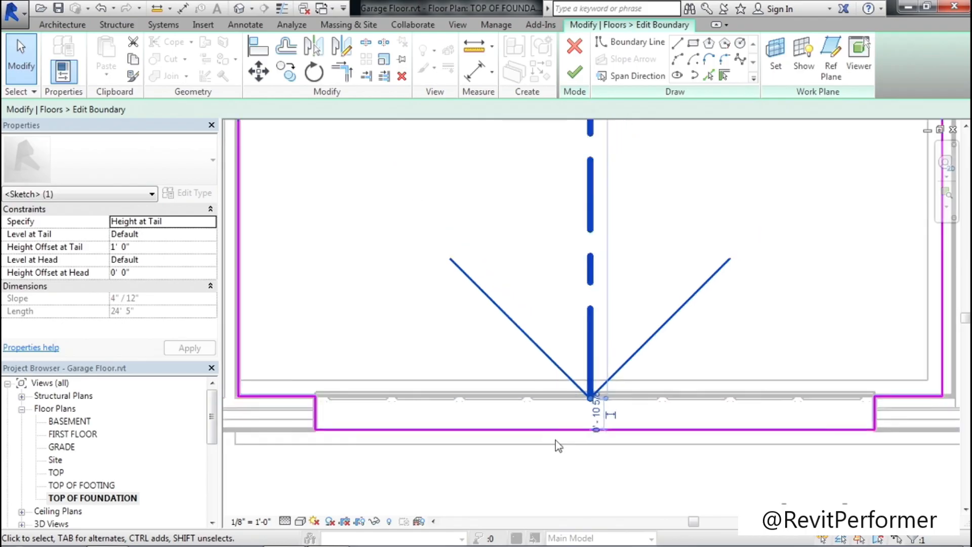
{"action": "scroll", "coordinate": [559, 447], "scroll_direction": "down", "scroll_amount": 3}
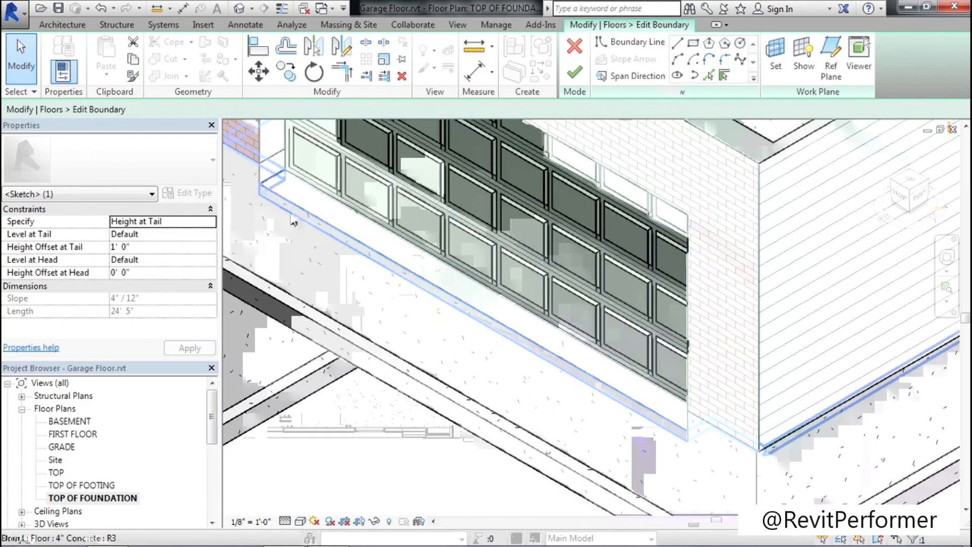
Step: Examine the sloped garage floor in the 3D view from the front and from the rear corner
{"action": "scroll", "coordinate": [668, 432], "scroll_direction": "down", "scroll_amount": 5}
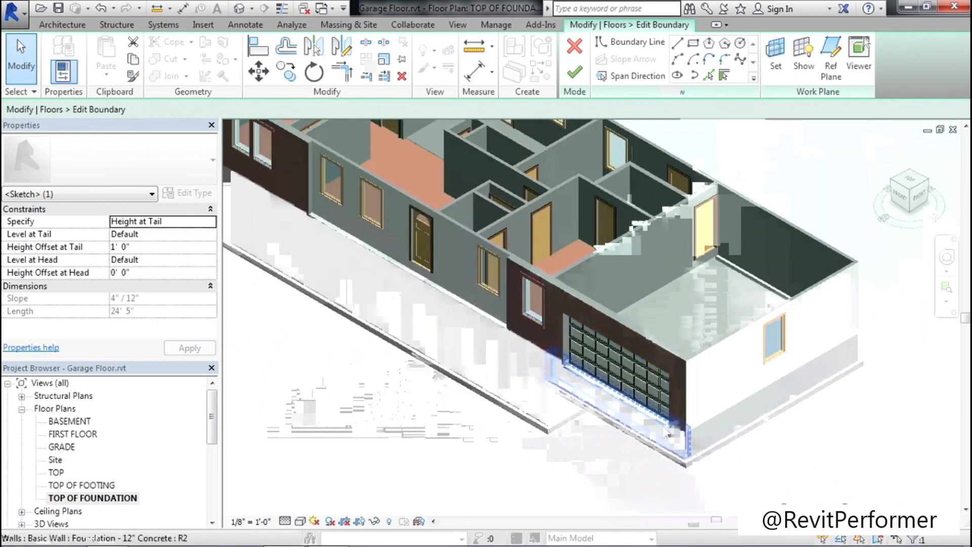
{"action": "left_click", "coordinate": [929, 182]}
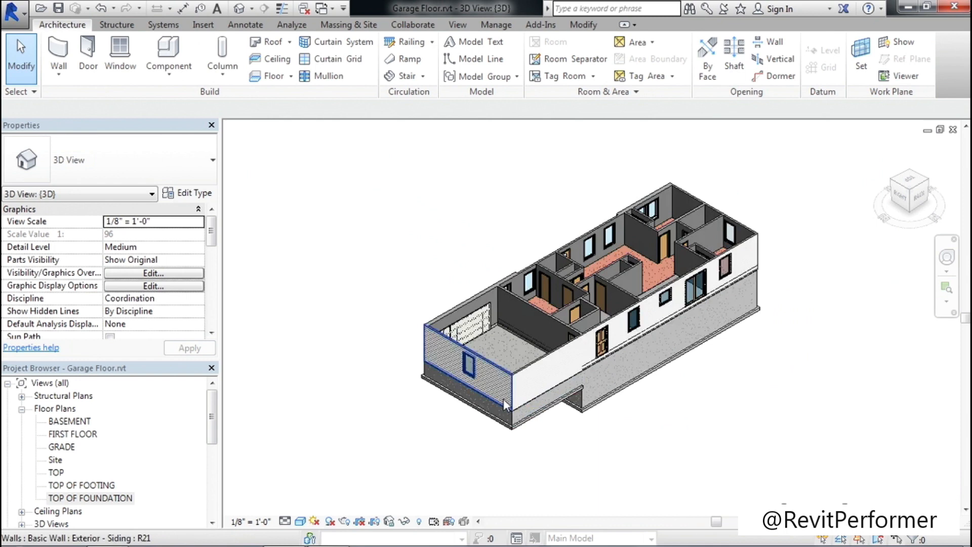
{"action": "scroll", "coordinate": [502, 399], "scroll_direction": "up", "scroll_amount": 3}
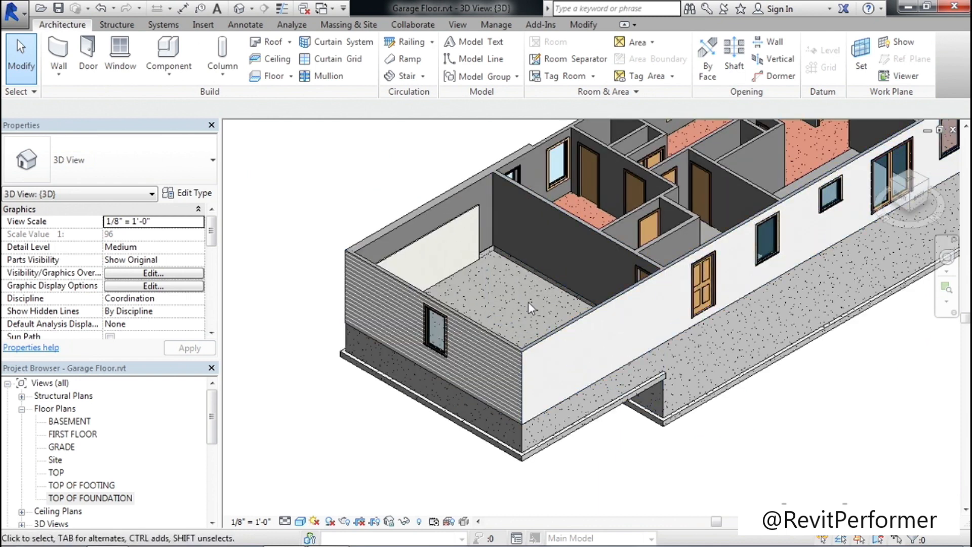
{"action": "scroll", "coordinate": [514, 283], "scroll_direction": "up", "scroll_amount": 4}
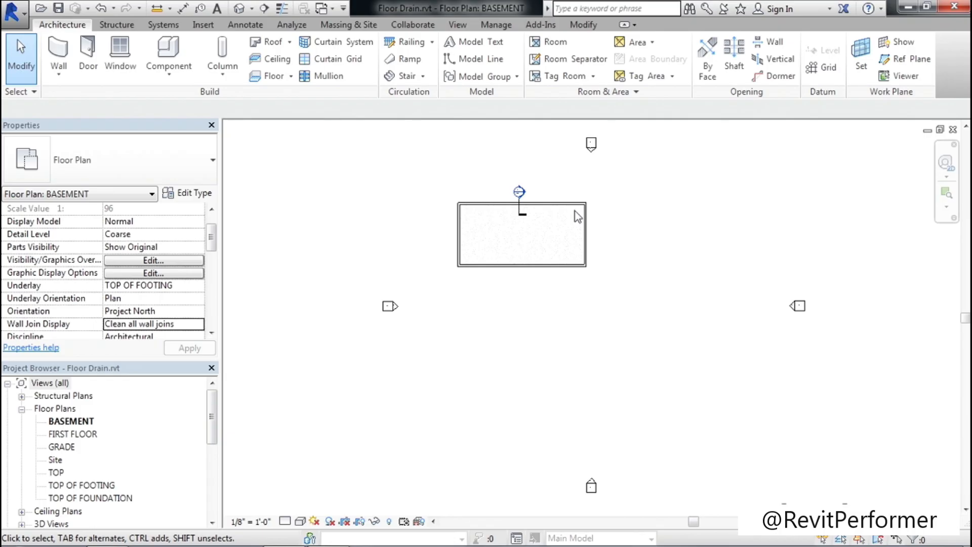
Step: Select the 4" Concrete basement slab and add a low point near its rear corner, with split lines running to the slab's corners
{"action": "scroll", "coordinate": [501, 217], "scroll_direction": "up", "scroll_amount": 5}
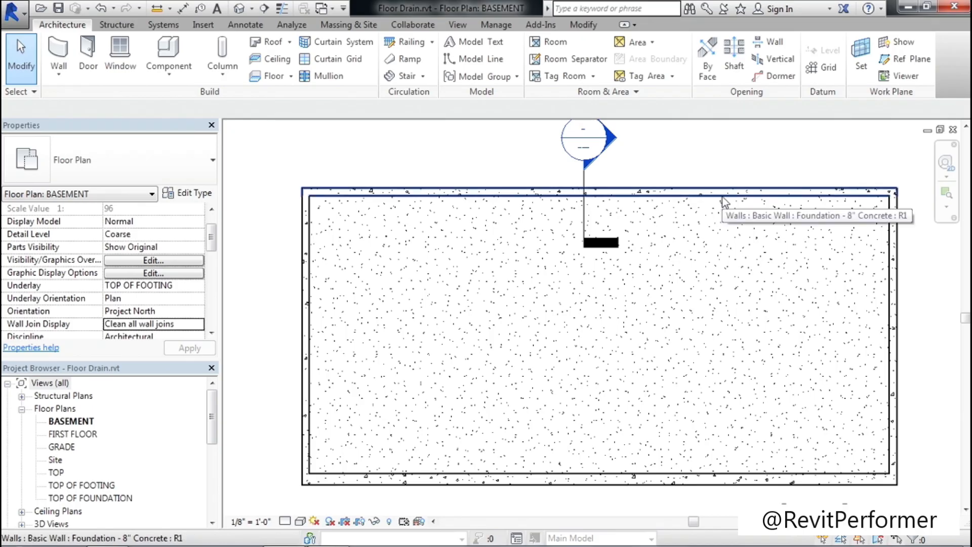
{"action": "key", "text": "Tab"}
{"action": "key", "text": "Tab"}
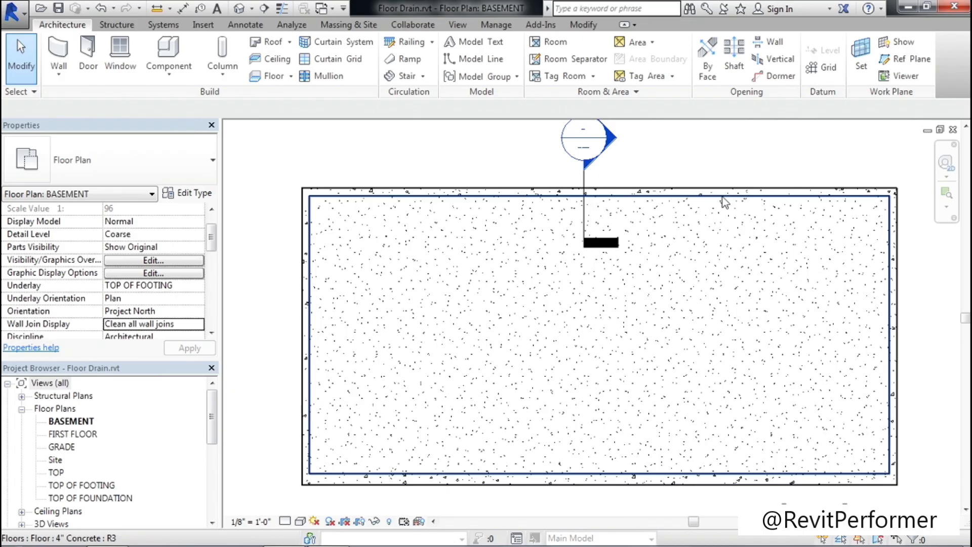
{"action": "left_click", "coordinate": [851, 237]}
{"action": "left_click", "coordinate": [889, 197]}
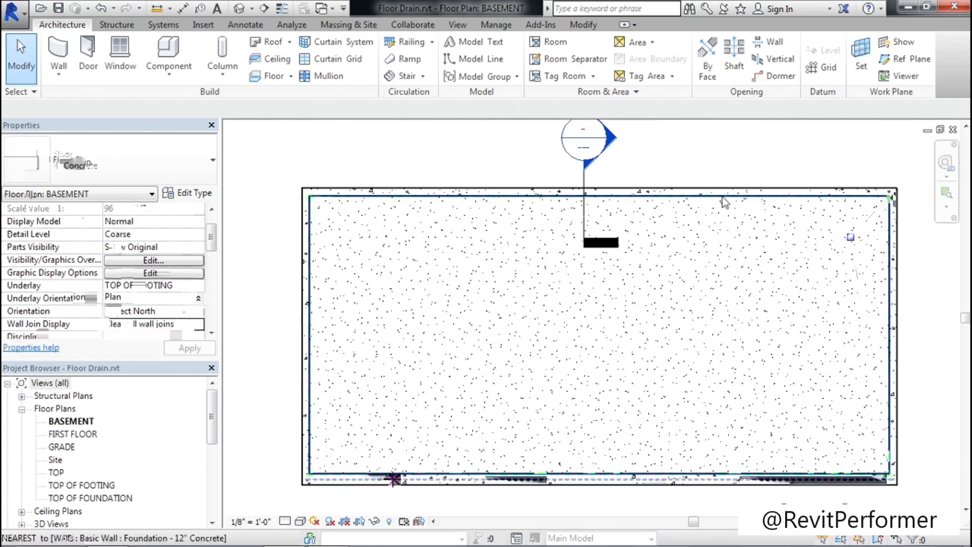
{"action": "left_click", "coordinate": [327, 478]}
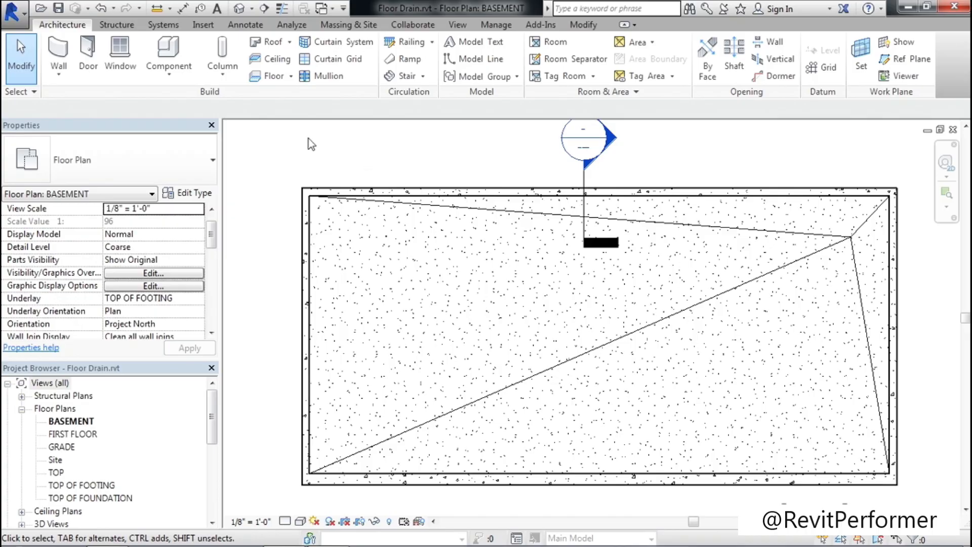
Step: Place a Floor Drain - Round (1), 5" Strainer - 2" Drain, on the slab's face where the sloped faces meet
{"action": "left_click", "coordinate": [170, 52]}
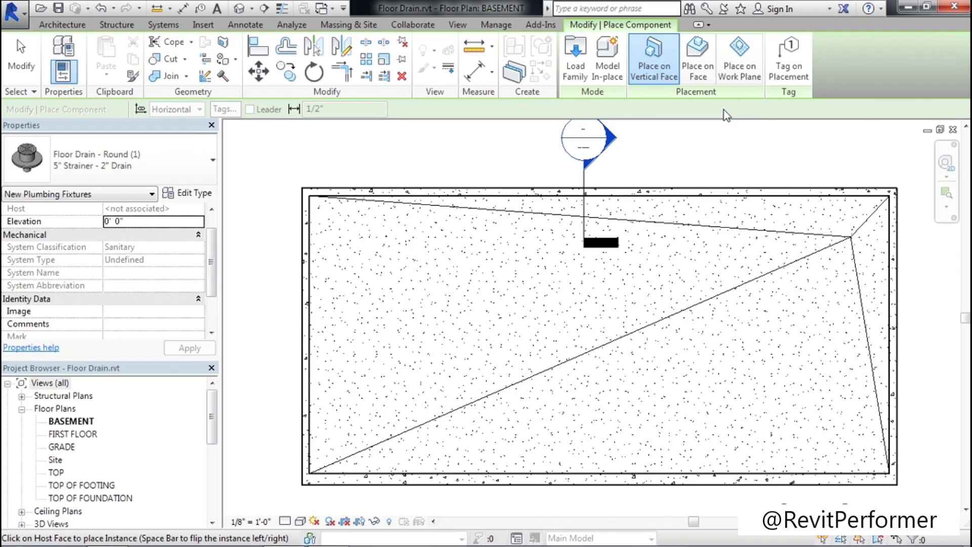
{"action": "left_click", "coordinate": [698, 73]}
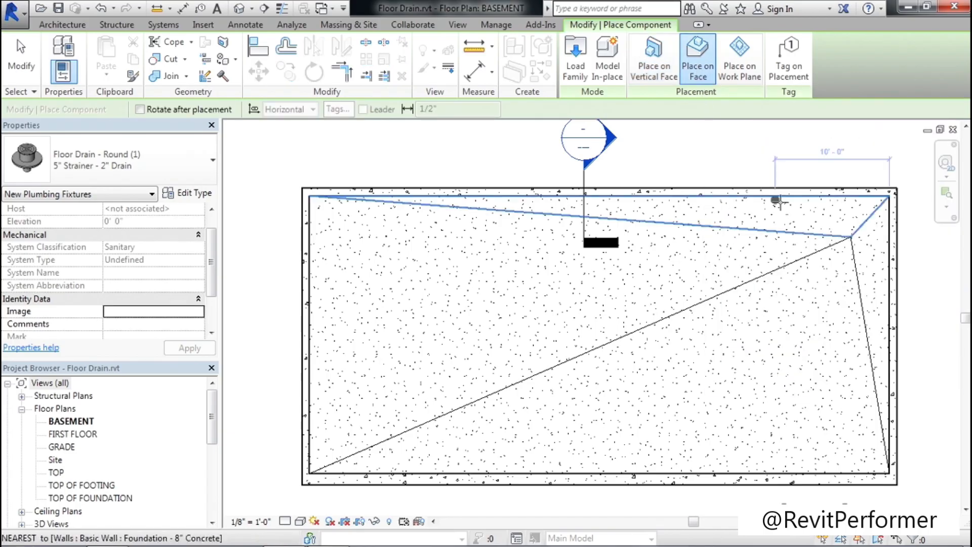
{"action": "left_click", "coordinate": [851, 237]}
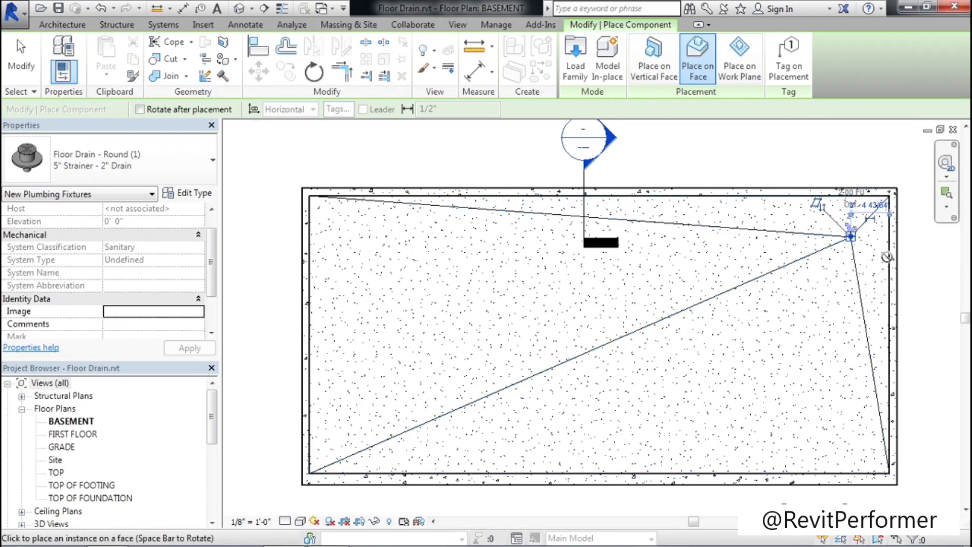
{"action": "scroll", "coordinate": [877, 241], "scroll_direction": "up", "scroll_amount": 3}
{"action": "scroll", "coordinate": [877, 241], "scroll_direction": "up", "scroll_amount": 5}
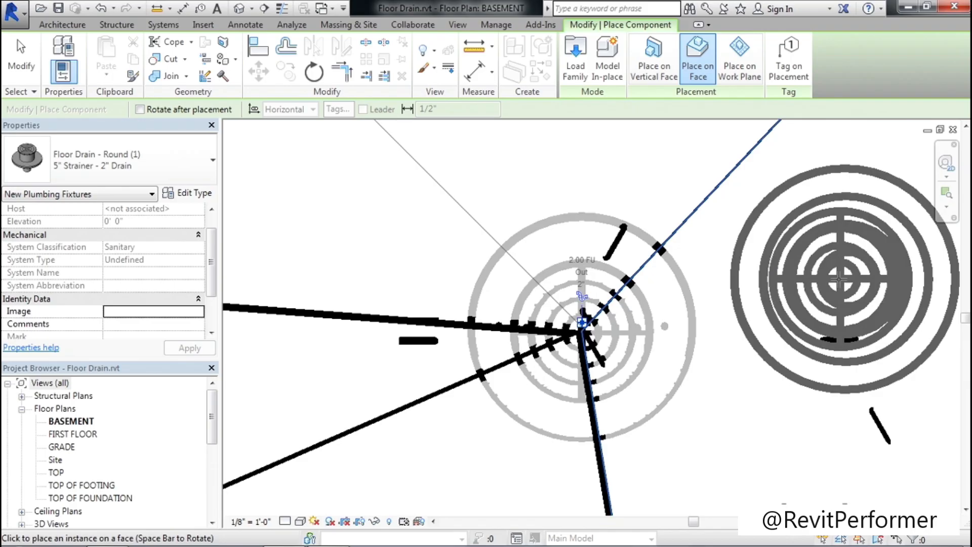
{"action": "scroll", "coordinate": [716, 217], "scroll_direction": "down", "scroll_amount": 2}
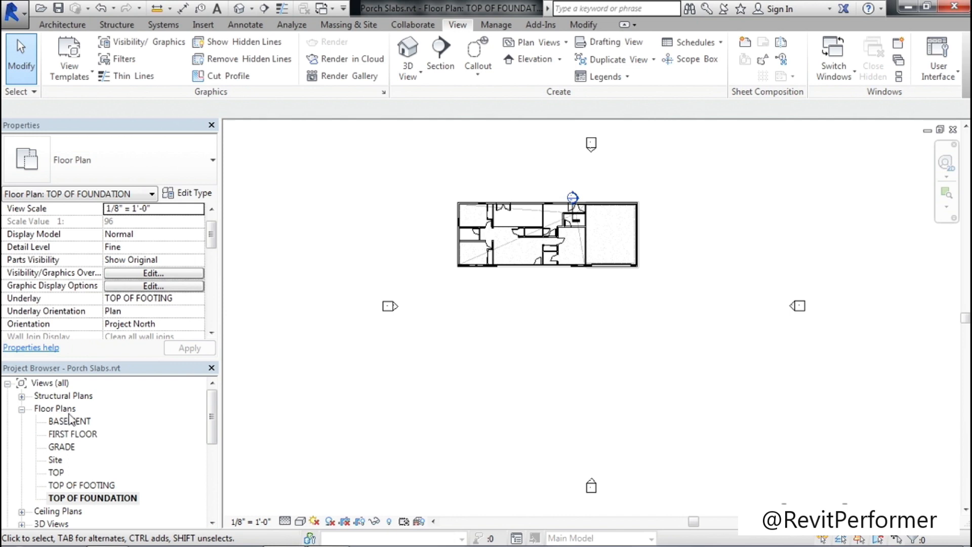
Step: Open the GRADE floor plan of the Porch Slabs project, with the rear double glass door in close view
{"action": "double_click", "coordinate": [63, 448]}
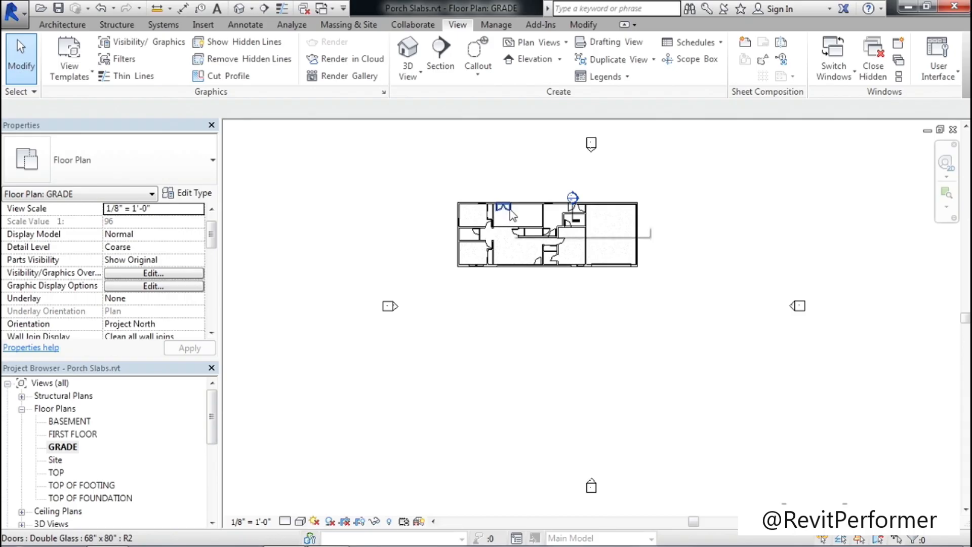
{"action": "scroll", "coordinate": [505, 186], "scroll_direction": "up", "scroll_amount": 6}
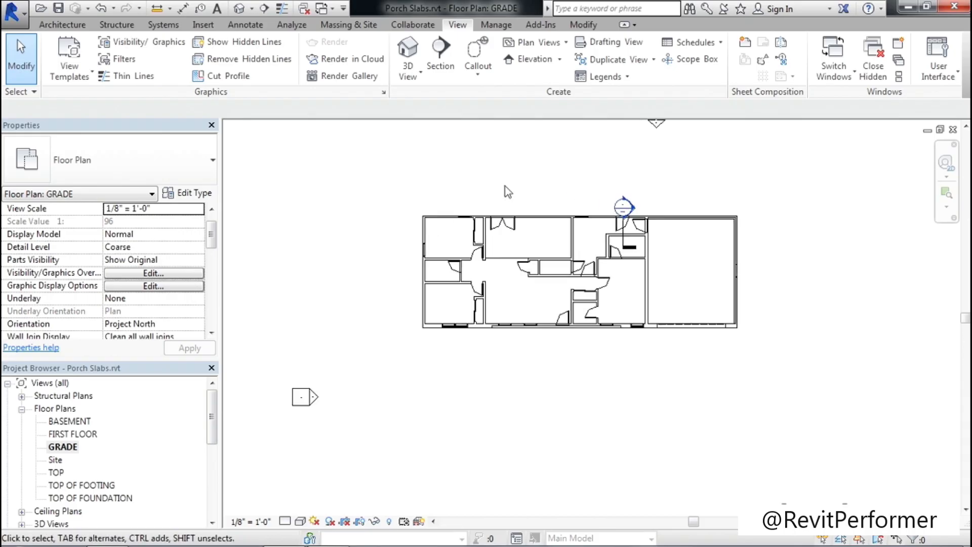
{"action": "scroll", "coordinate": [504, 205], "scroll_direction": "up", "scroll_amount": 4}
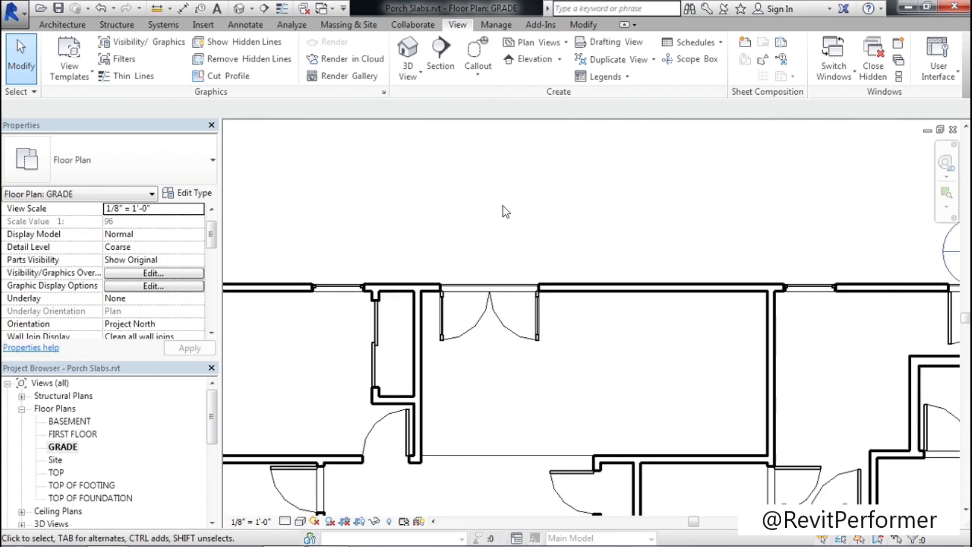
{"action": "middle_click_drag", "start_coordinate": [516, 197], "coordinate": [503, 268]}
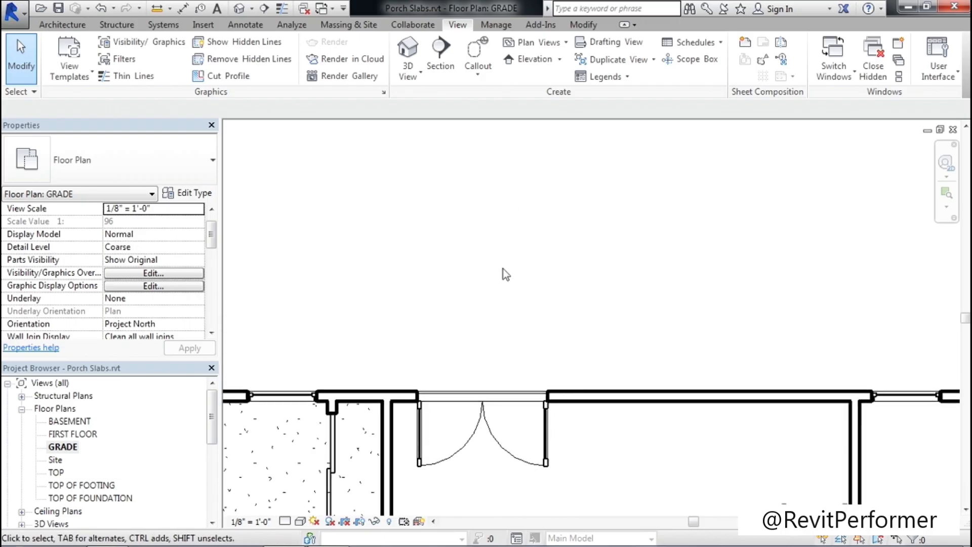
Step: Start a 3" Concrete floor and sketch a rectangular boundary outside the rear wall at the double door
{"action": "left_click", "coordinate": [78, 28]}
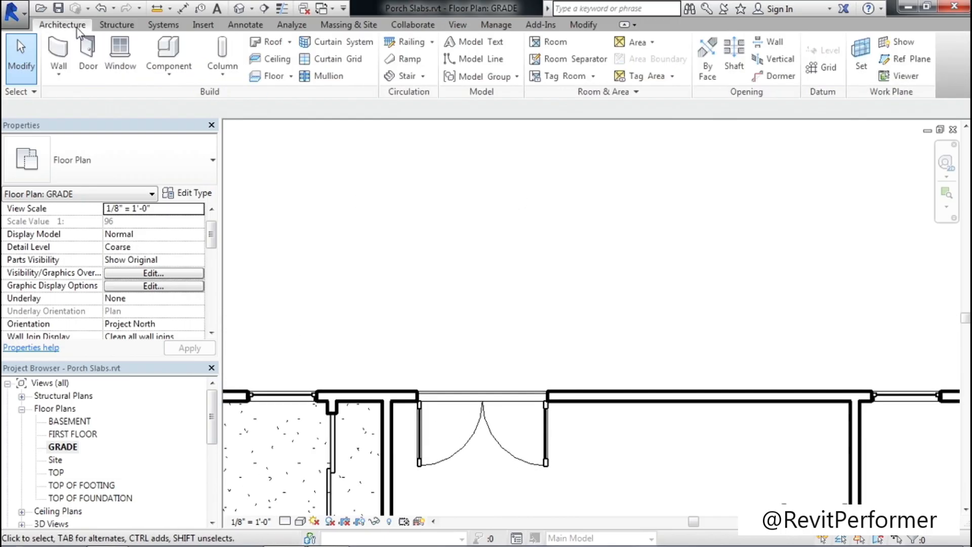
{"action": "left_click", "coordinate": [269, 80]}
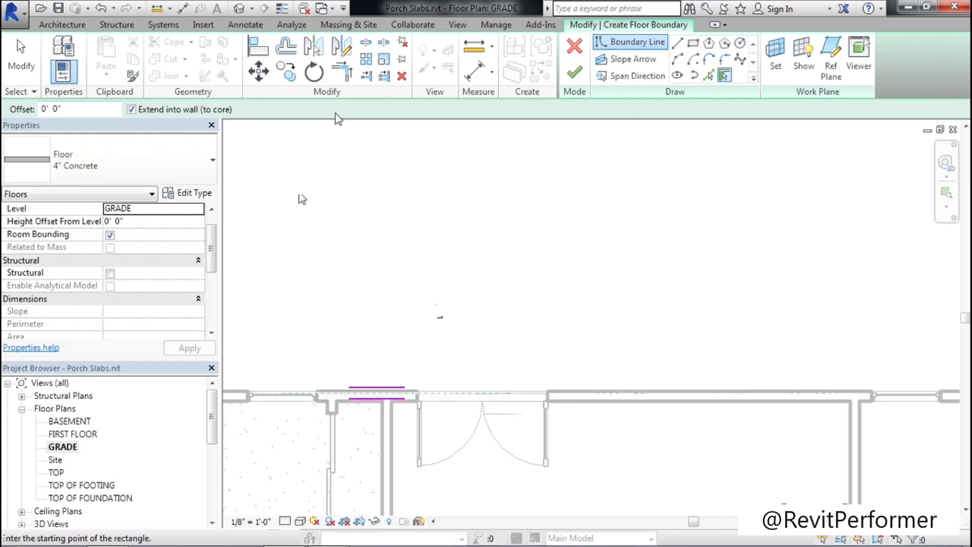
{"action": "key", "text": "Escape"}
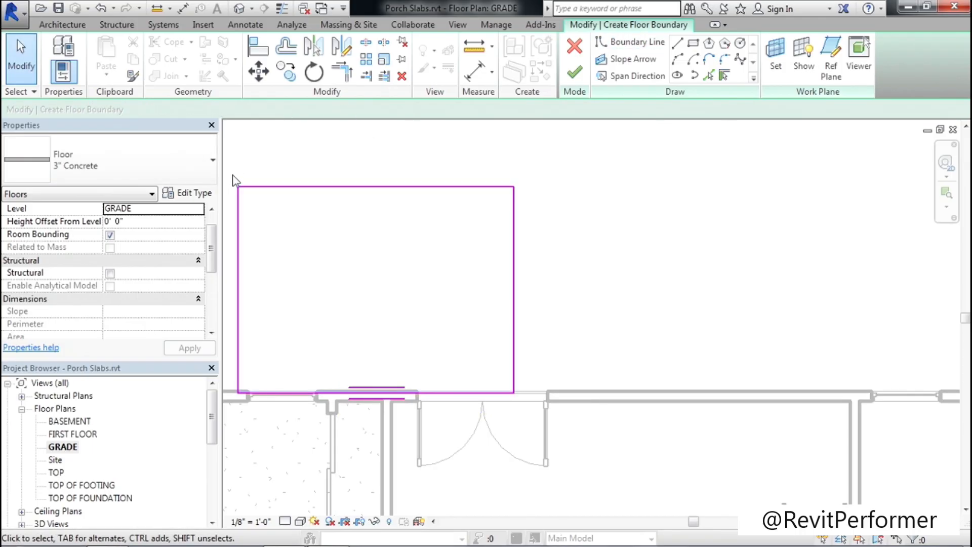
Step: Move the rectangular boundary by its wall-side midpoint to the center of the double door and finish the rear porch floor
{"action": "mouse_move", "coordinate": [228, 172]}
{"action": "left_mouse_down"}
{"action": "mouse_move", "coordinate": [323, 271]}
{"action": "mouse_move", "coordinate": [513, 384]}
{"action": "mouse_move", "coordinate": [534, 417]}
{"action": "left_mouse_up"}
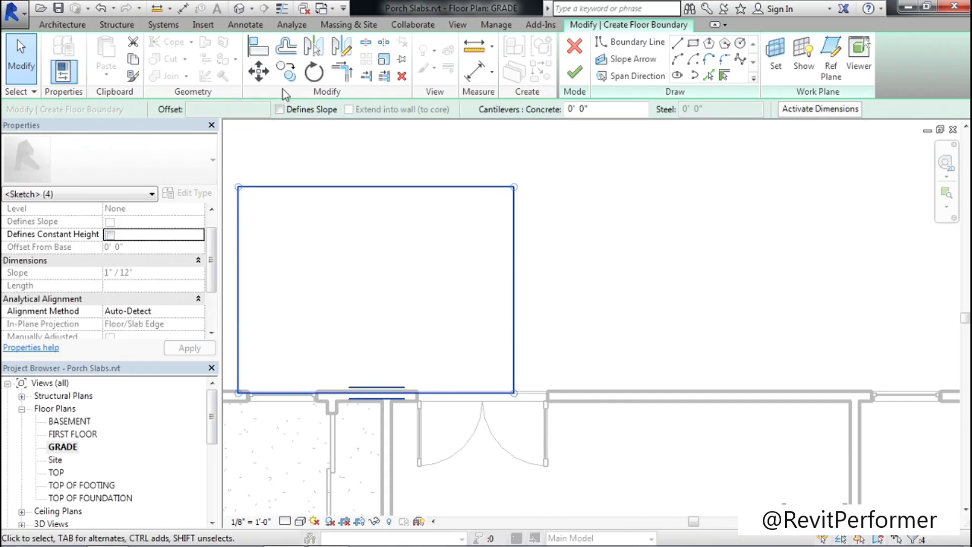
{"action": "left_click", "coordinate": [260, 72]}
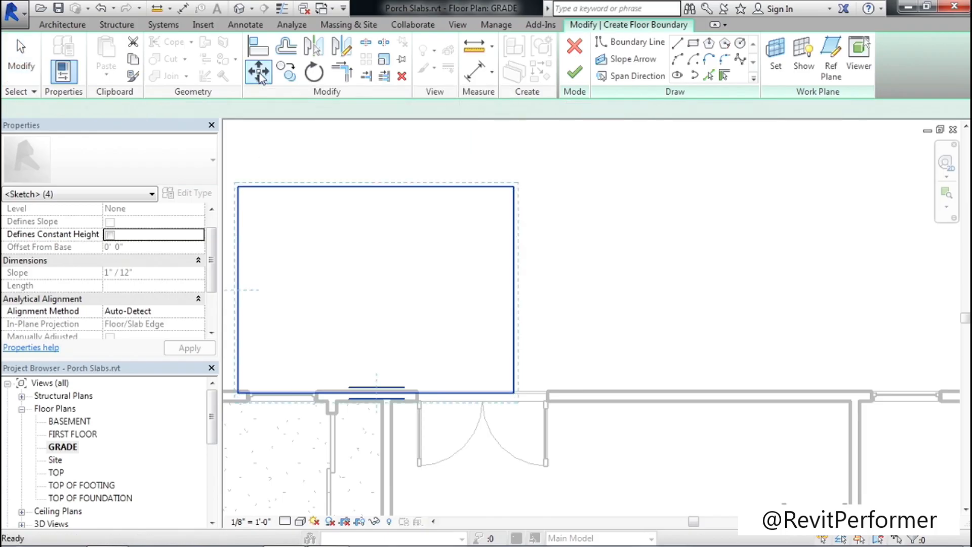
{"action": "left_click", "coordinate": [376, 393]}
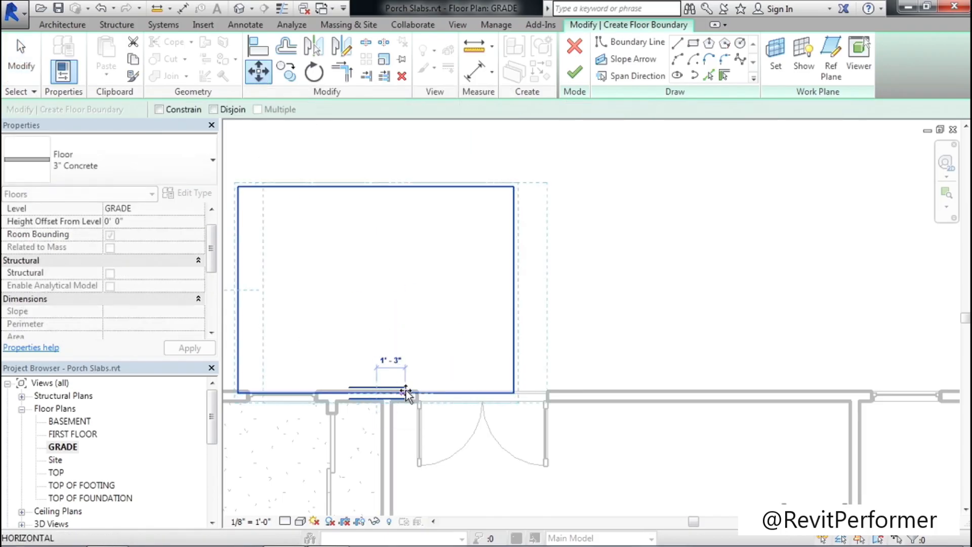
{"action": "left_click", "coordinate": [484, 393]}
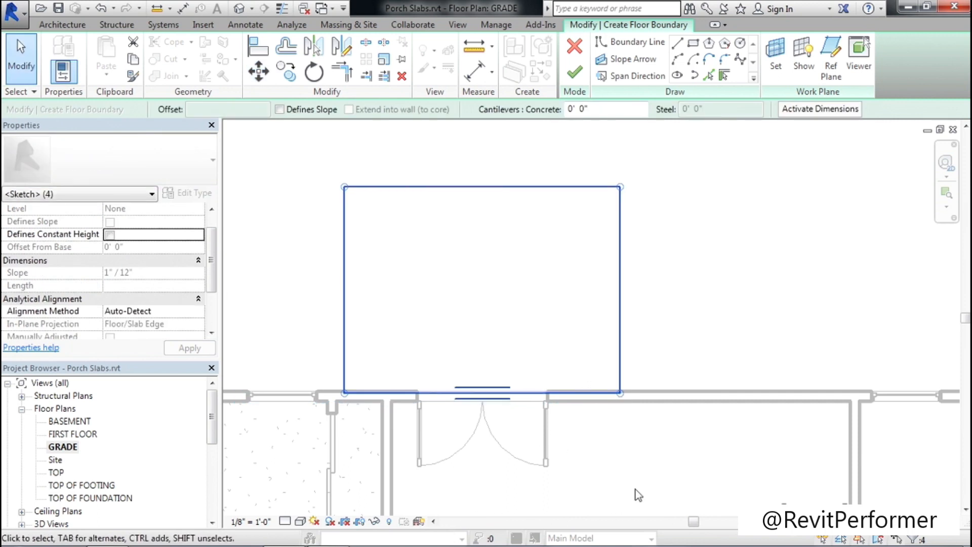
{"action": "left_click", "coordinate": [575, 76]}
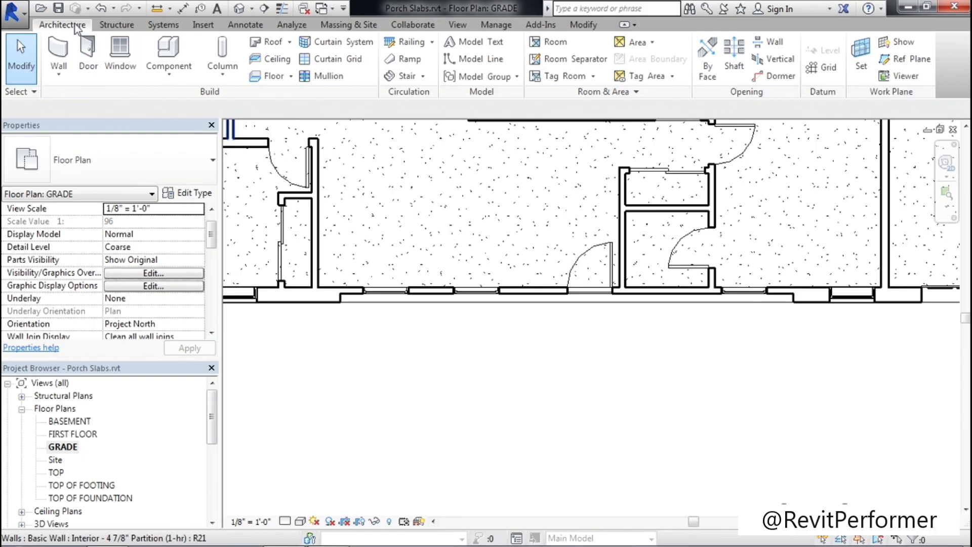
Step: Start another 3" Concrete floor and draw a rectangular boundary about 30'-0" by 6'-7" along the front wall recess at the entry door
{"action": "left_click", "coordinate": [256, 76]}
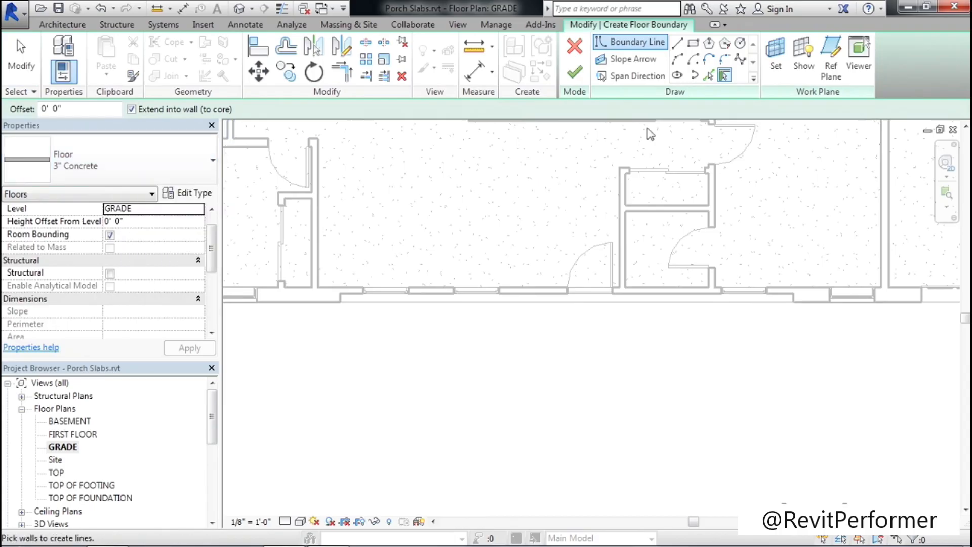
{"action": "left_click", "coordinate": [677, 52]}
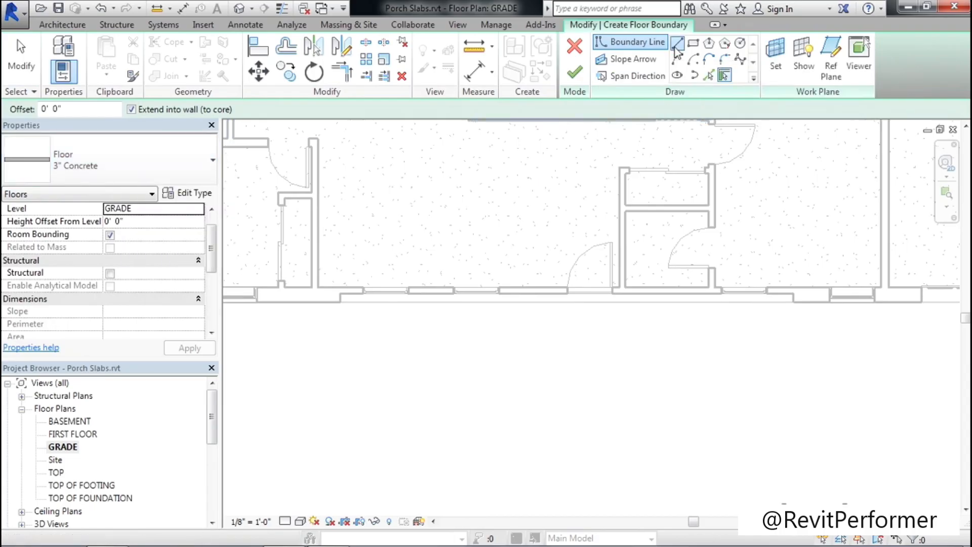
{"action": "left_click", "coordinate": [340, 301]}
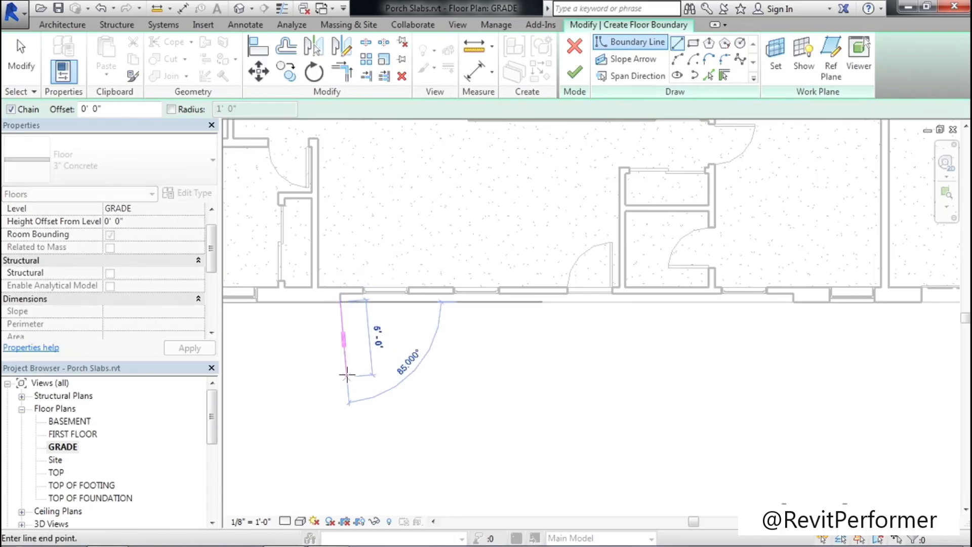
{"action": "left_click", "coordinate": [341, 391]}
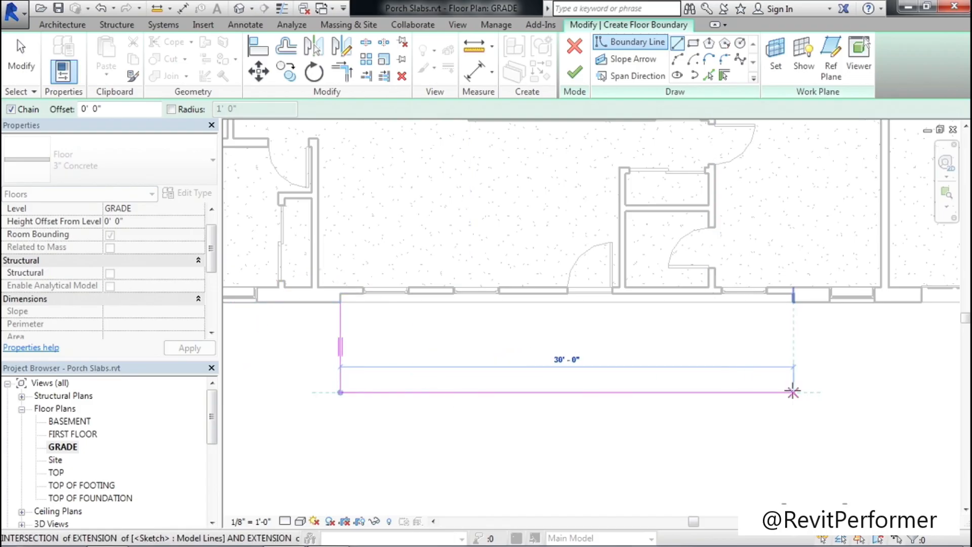
{"action": "left_click", "coordinate": [793, 391]}
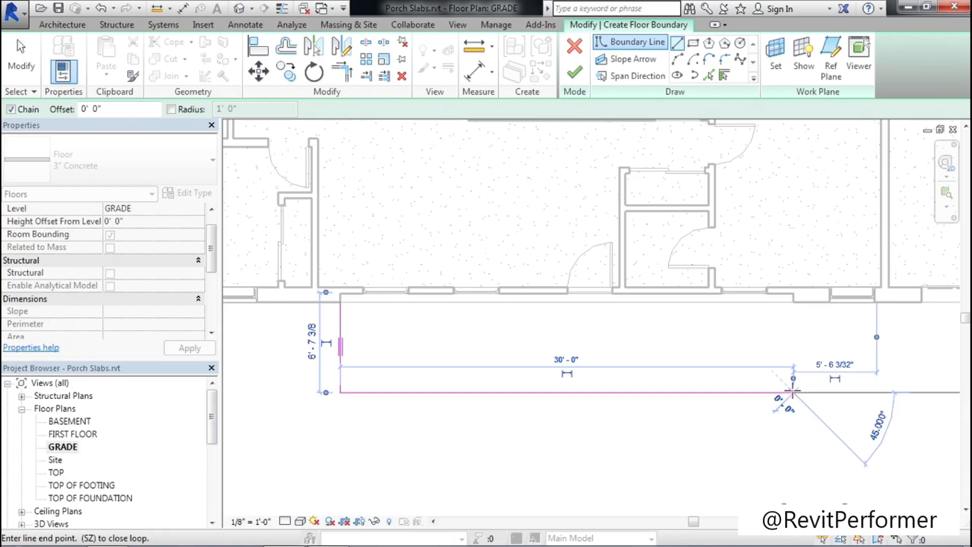
{"action": "left_click", "coordinate": [792, 293]}
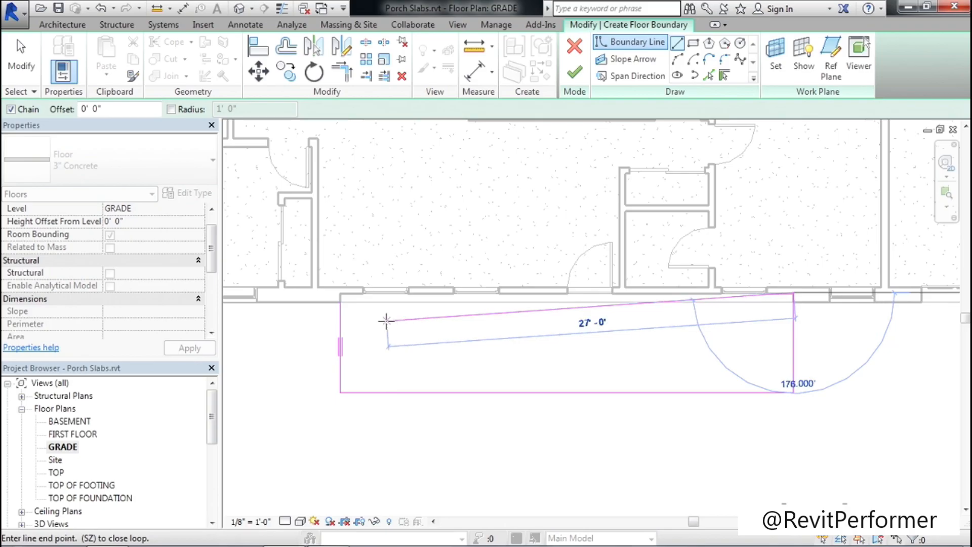
{"action": "left_click", "coordinate": [341, 295]}
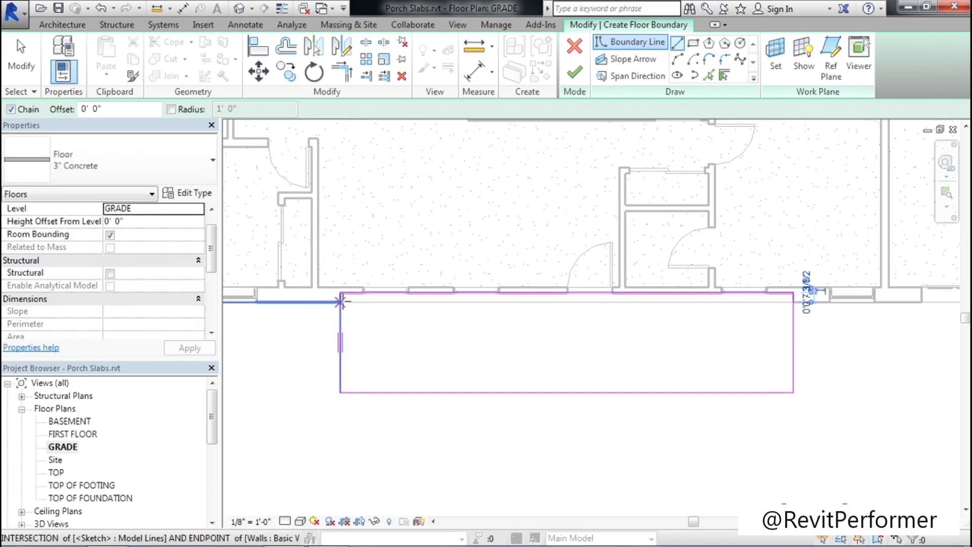
{"action": "left_click", "coordinate": [341, 303]}
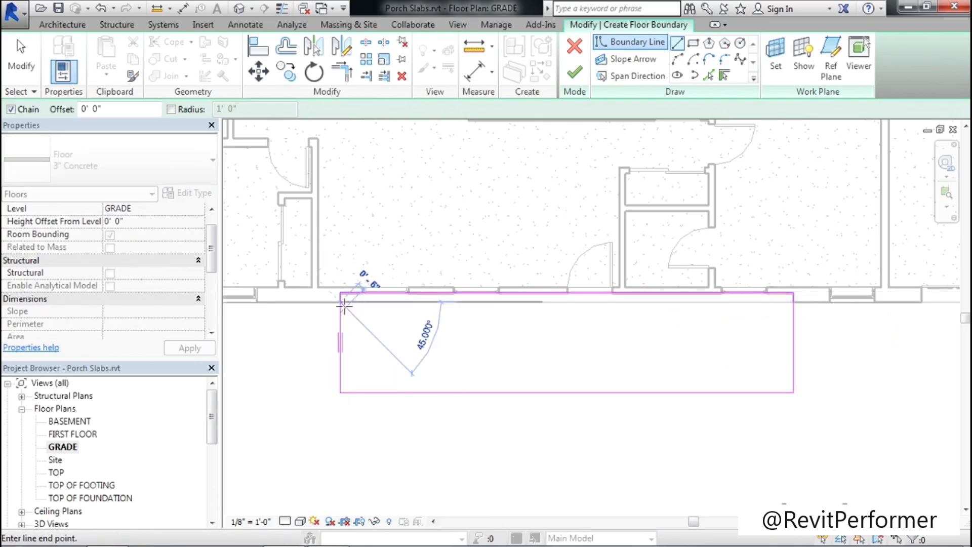
{"action": "key", "text": "Escape"}
{"action": "key", "text": "Escape"}
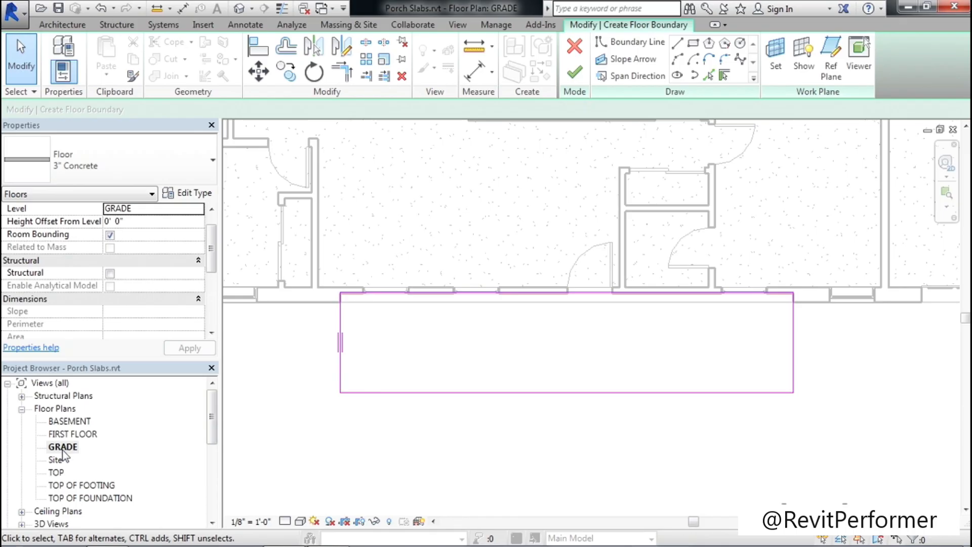
Step: Set the front porch floor's level to TOP OF FOUNDATION with a height offset of 3"
{"action": "left_click", "coordinate": [198, 209]}
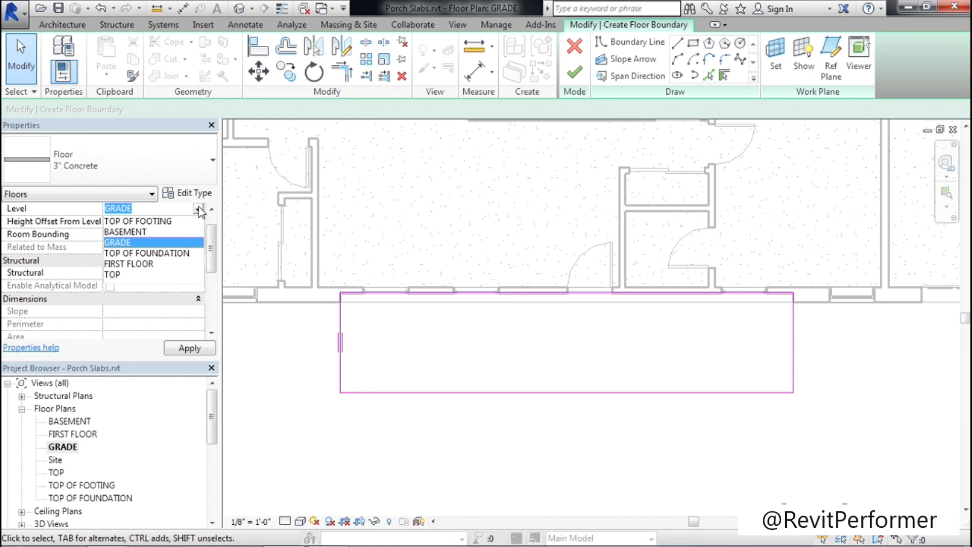
{"action": "left_click", "coordinate": [157, 253]}
{"action": "left_click", "coordinate": [138, 222]}
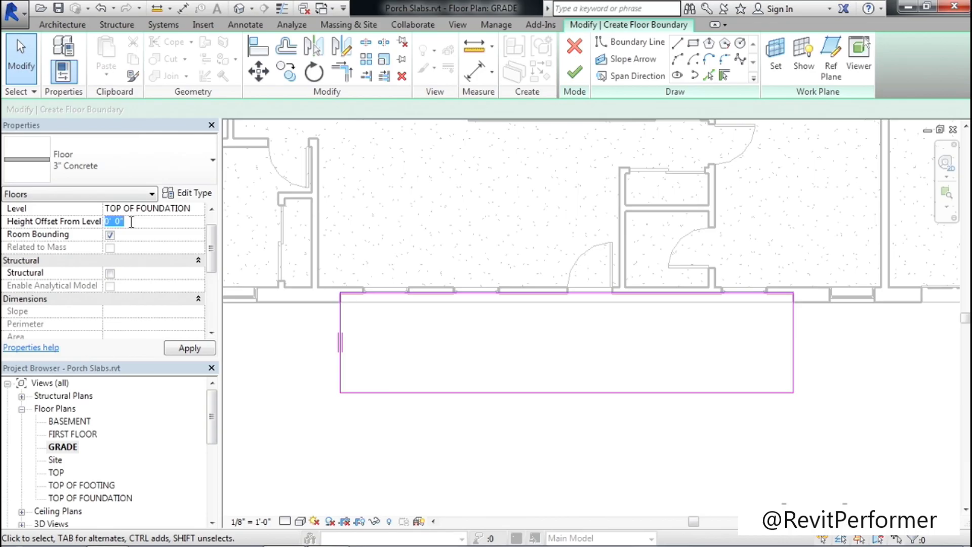
{"action": "type", "text": "3\""}
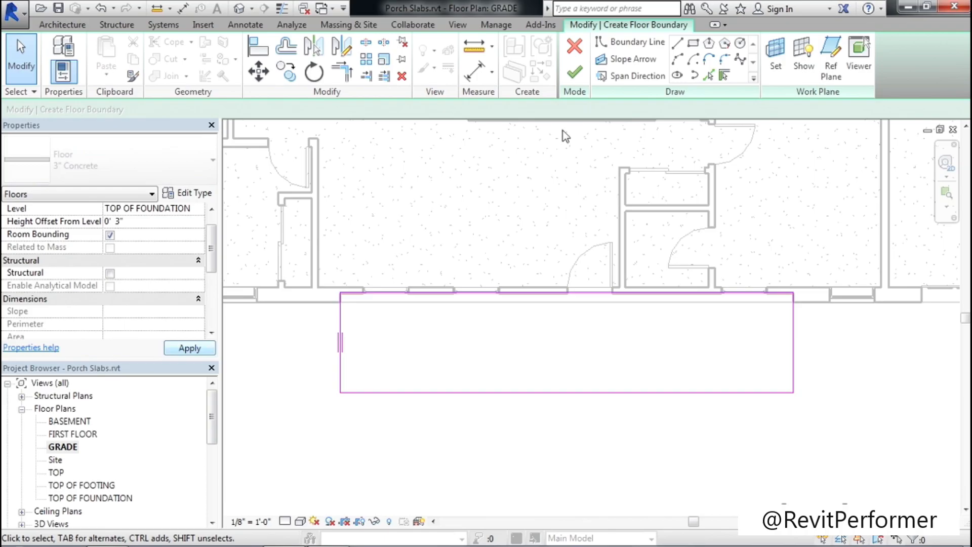
Step: Finish the front porch floor, accept attaching the walls to its bottom, and unjoin the conflicting wall and floor
{"action": "left_click", "coordinate": [576, 76]}
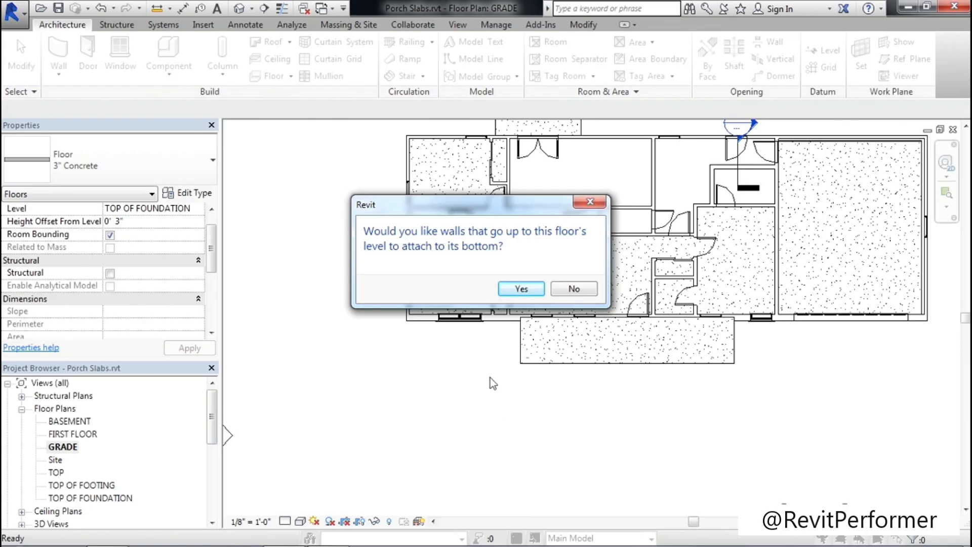
{"action": "left_click", "coordinate": [522, 289]}
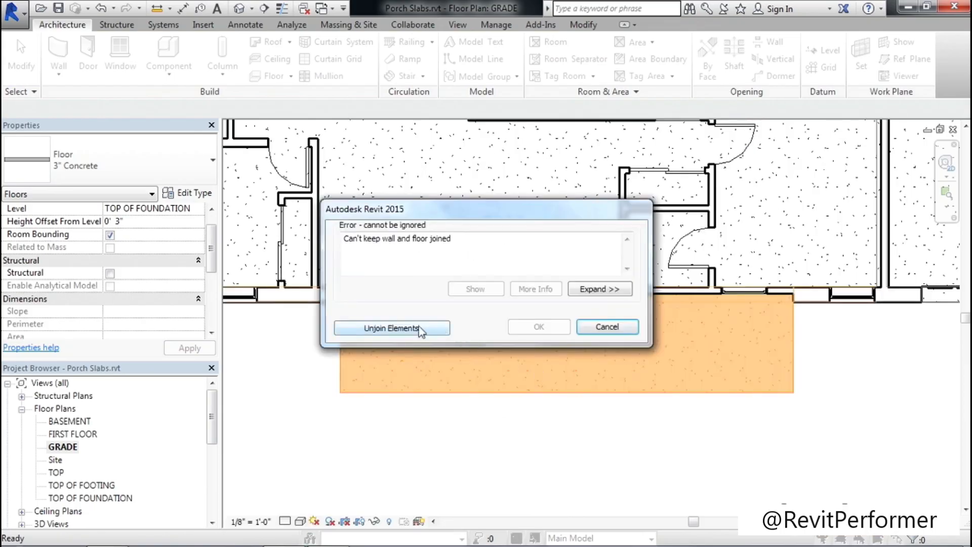
{"action": "left_click", "coordinate": [419, 328]}
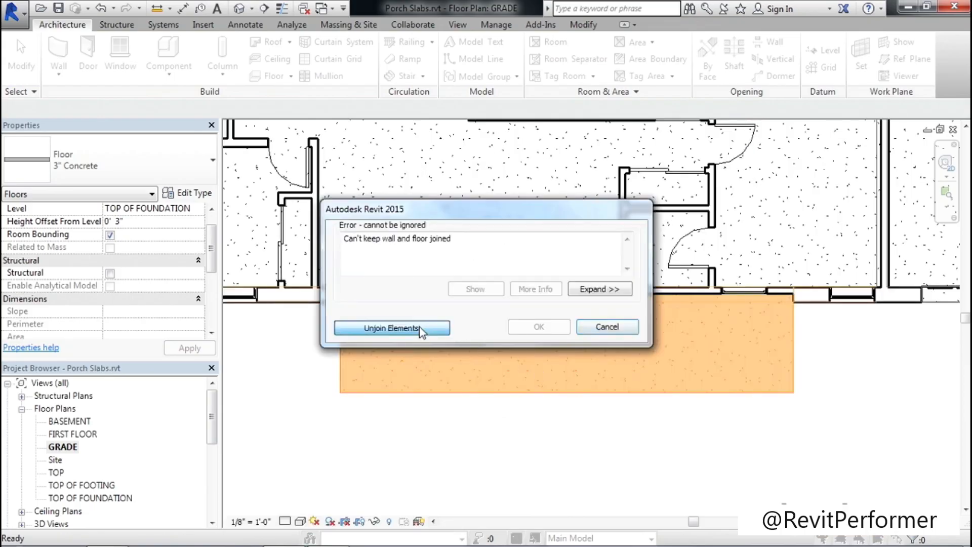
{"action": "left_click", "coordinate": [677, 472]}
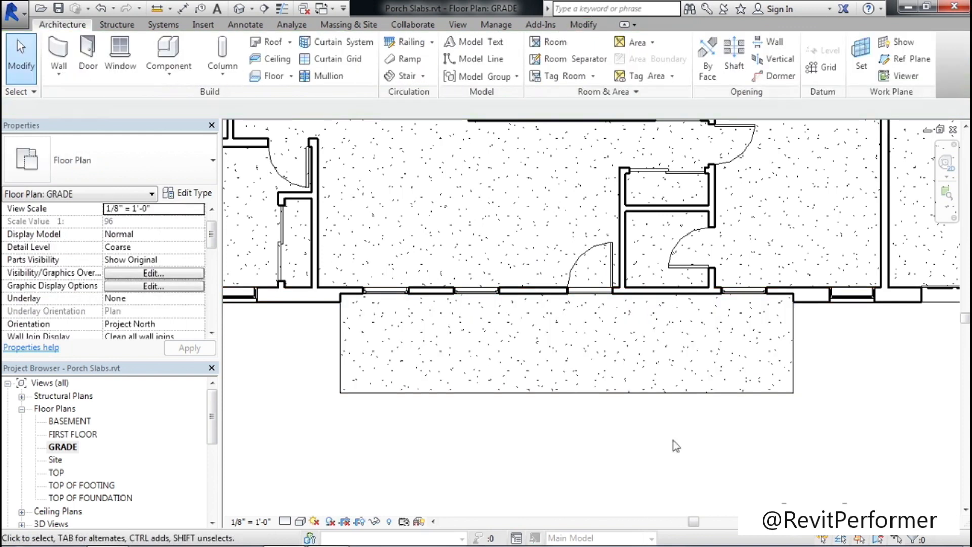
Step: In the 3D view, set the front porch floor's slope arrow to a 0 tail height offset and a slope of 1/8" / 12"
{"action": "left_click", "coordinate": [239, 9]}
{"action": "scroll", "coordinate": [509, 372], "scroll_direction": "up", "scroll_amount": 4}
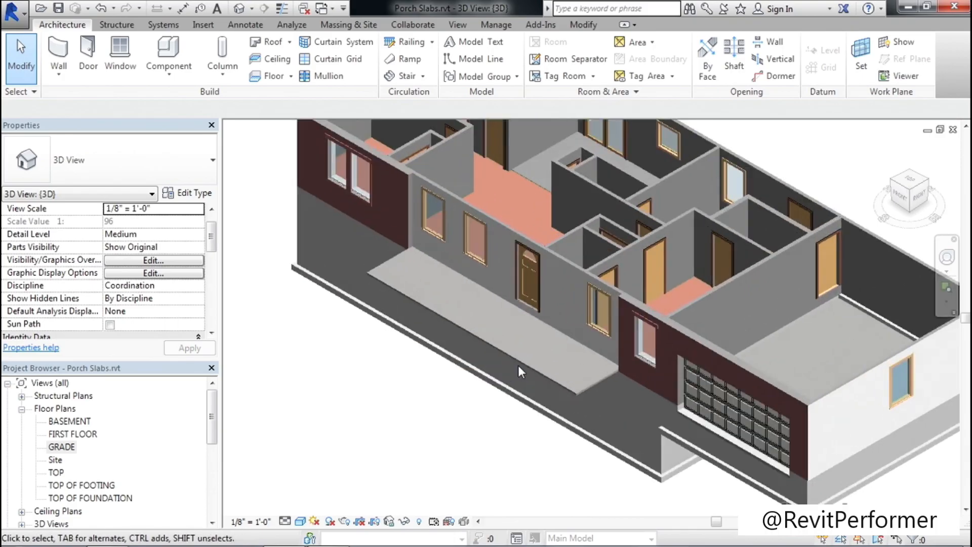
{"action": "scroll", "coordinate": [521, 370], "scroll_direction": "up", "scroll_amount": 2}
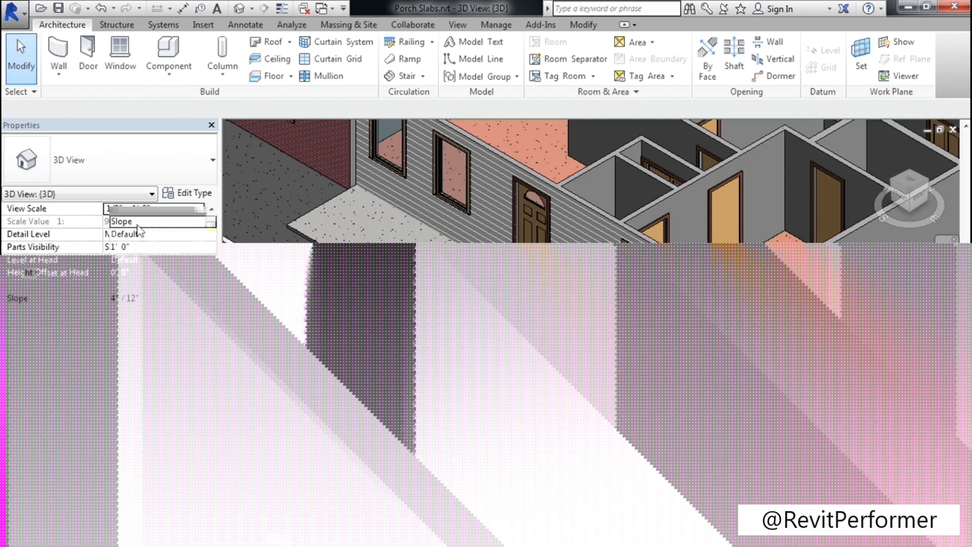
{"action": "left_click", "coordinate": [145, 247]}
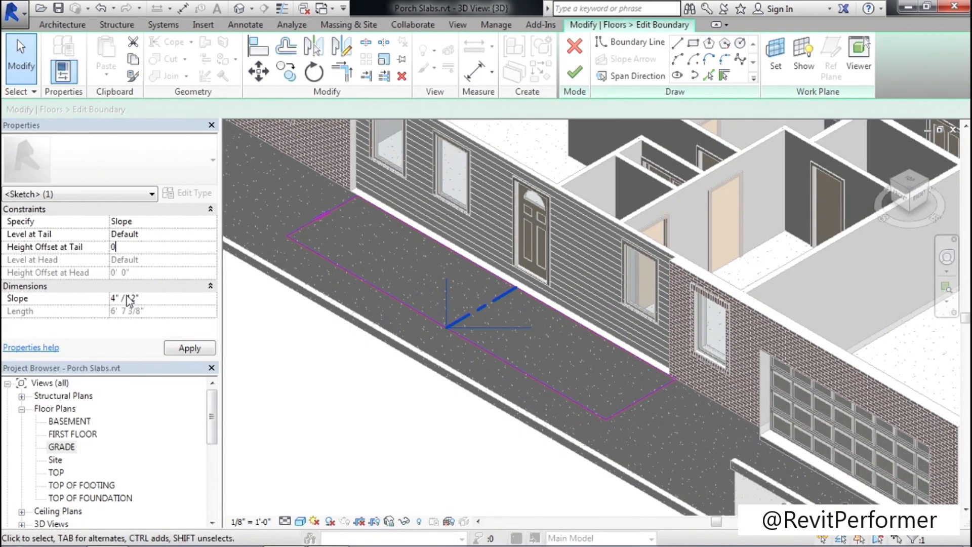
{"action": "left_click", "coordinate": [116, 297]}
{"action": "left_click_drag", "start_coordinate": [116, 297], "coordinate": [110, 297]}
{"action": "type", "text": "1/8"}
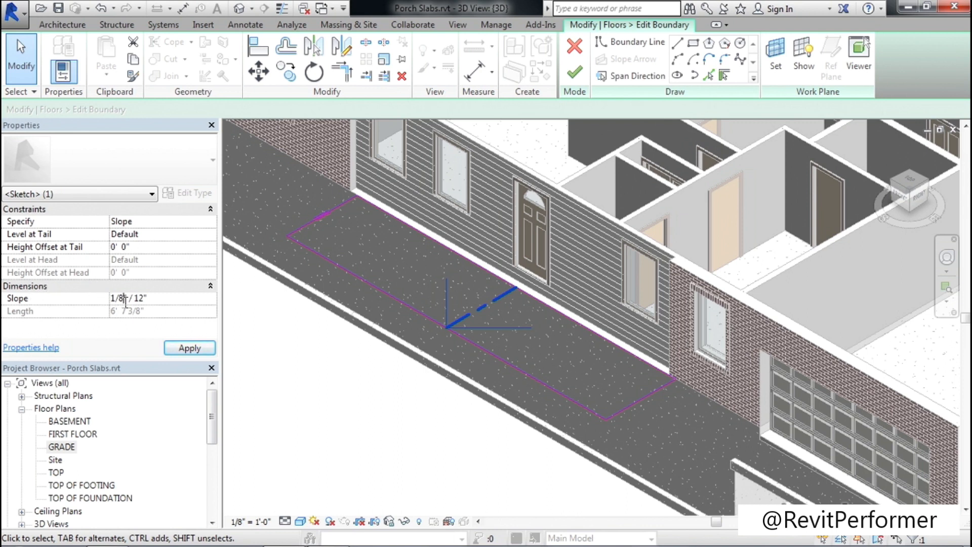
{"action": "left_click", "coordinate": [197, 347]}
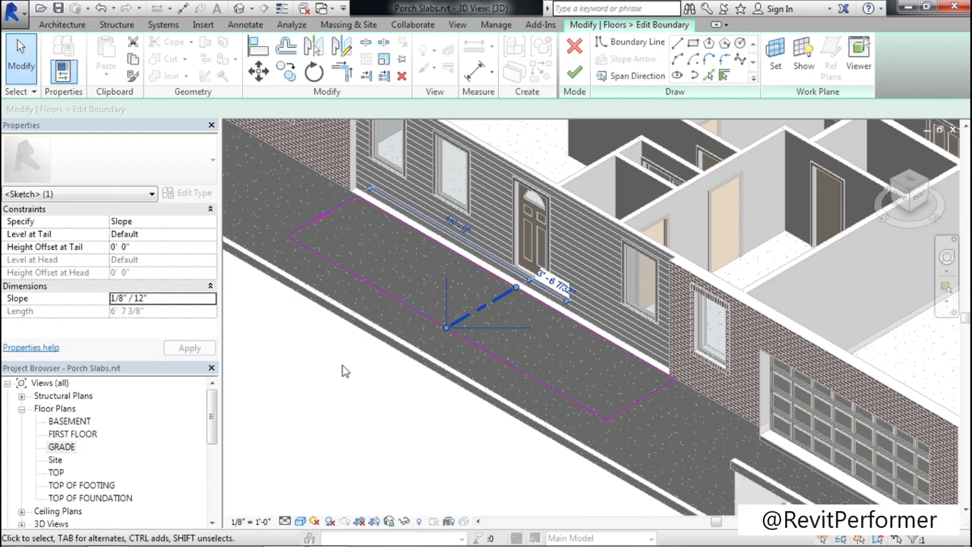
Step: Finish the sloped floor's boundary edit, accept the wall attachment, and unjoin the conflicting elements
{"action": "left_click", "coordinate": [575, 75]}
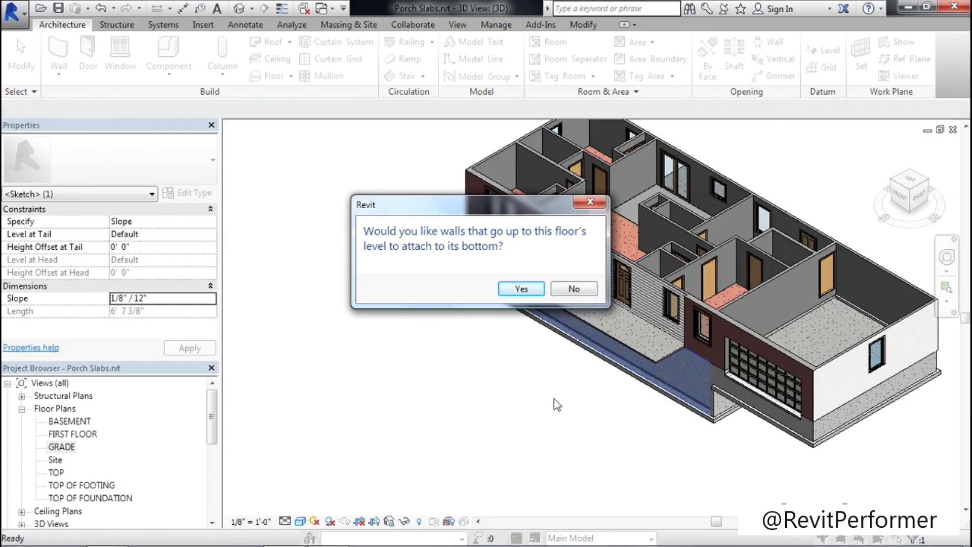
{"action": "left_click", "coordinate": [526, 290]}
{"action": "left_click", "coordinate": [421, 330]}
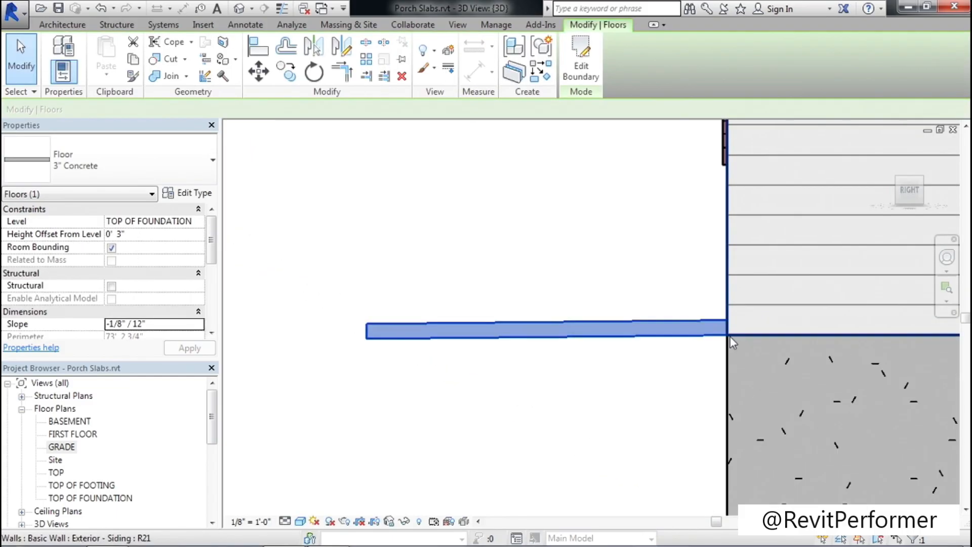
Step: Compare the front and rear porch slabs in the right side view, and return to an angled 3D view
{"action": "left_click", "coordinate": [373, 424]}
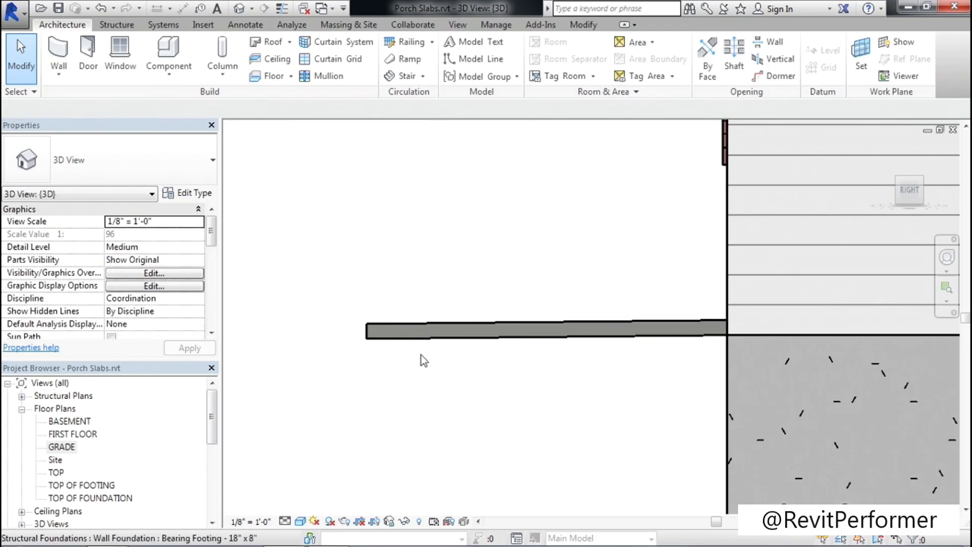
{"action": "scroll", "coordinate": [365, 354], "scroll_direction": "down", "scroll_amount": 5}
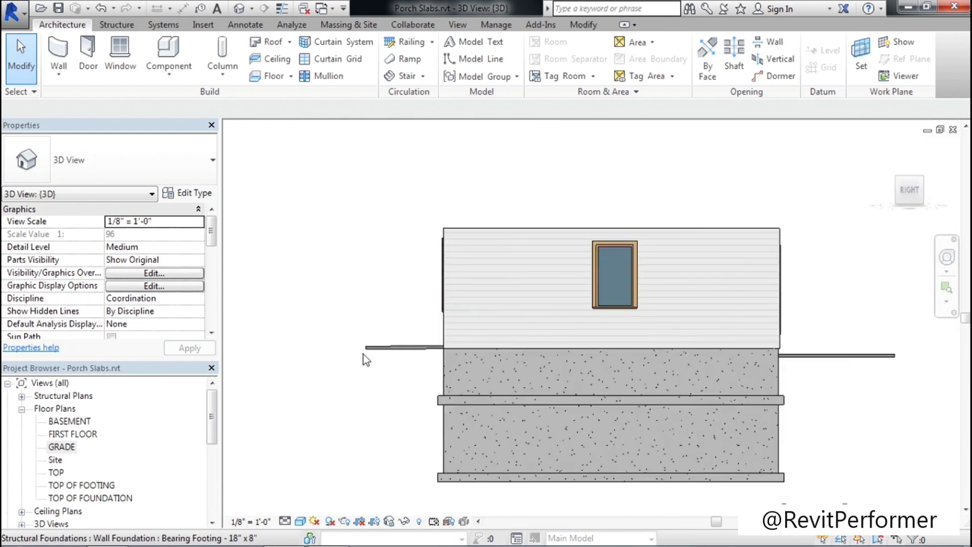
{"action": "scroll", "coordinate": [864, 342], "scroll_direction": "up", "scroll_amount": 1}
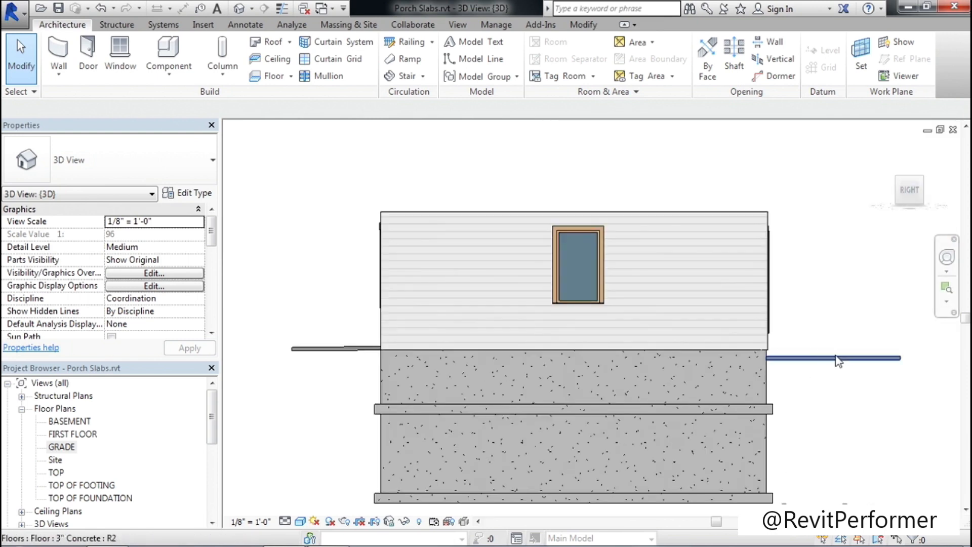
{"action": "mouse_move", "coordinate": [922, 178]}
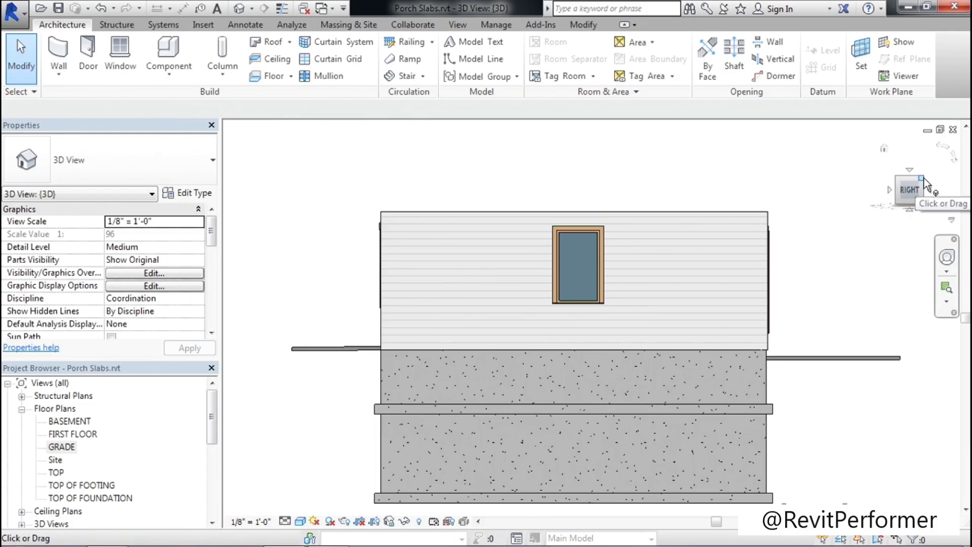
{"action": "left_click", "coordinate": [923, 178]}
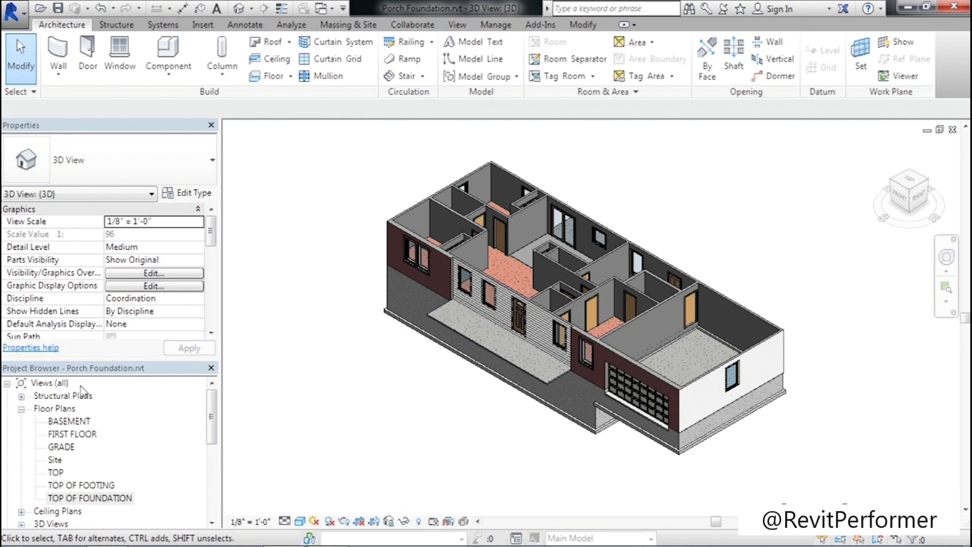
Step: Open the TOP OF FOUNDATION floor plan of the Porch Foundation project and start a wall for the front porch foundation
{"action": "double_click", "coordinate": [100, 499]}
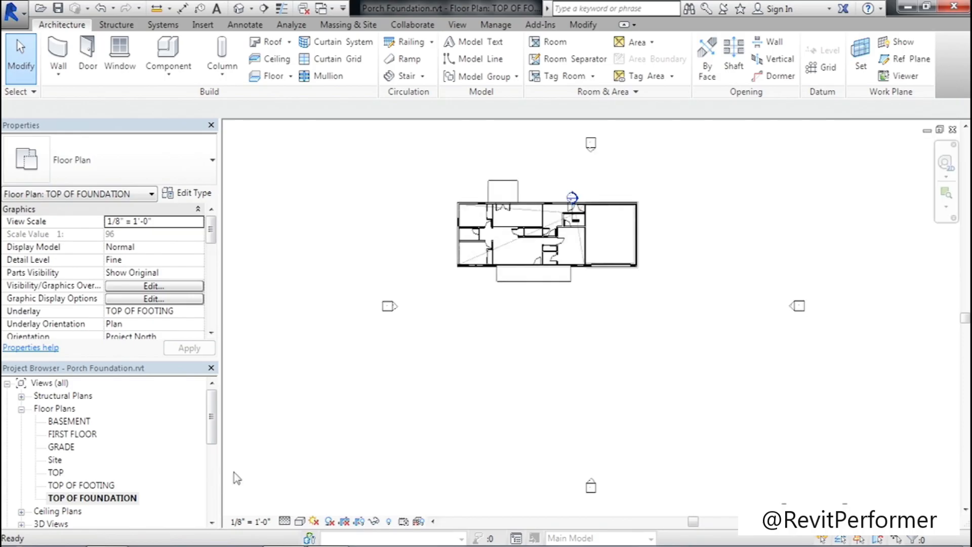
{"action": "scroll", "coordinate": [527, 256], "scroll_direction": "up", "scroll_amount": 3}
{"action": "scroll", "coordinate": [517, 292], "scroll_direction": "up", "scroll_amount": 5}
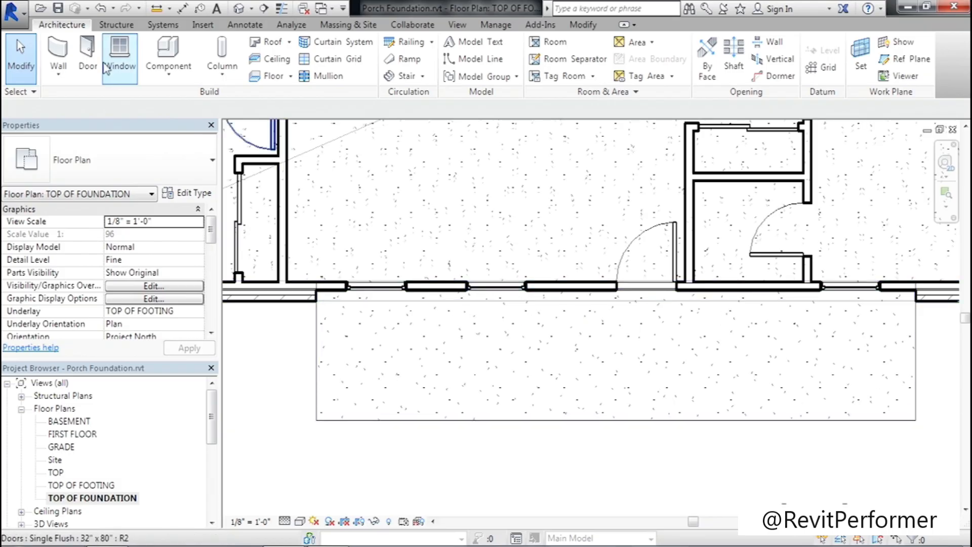
{"action": "left_click", "coordinate": [59, 51]}
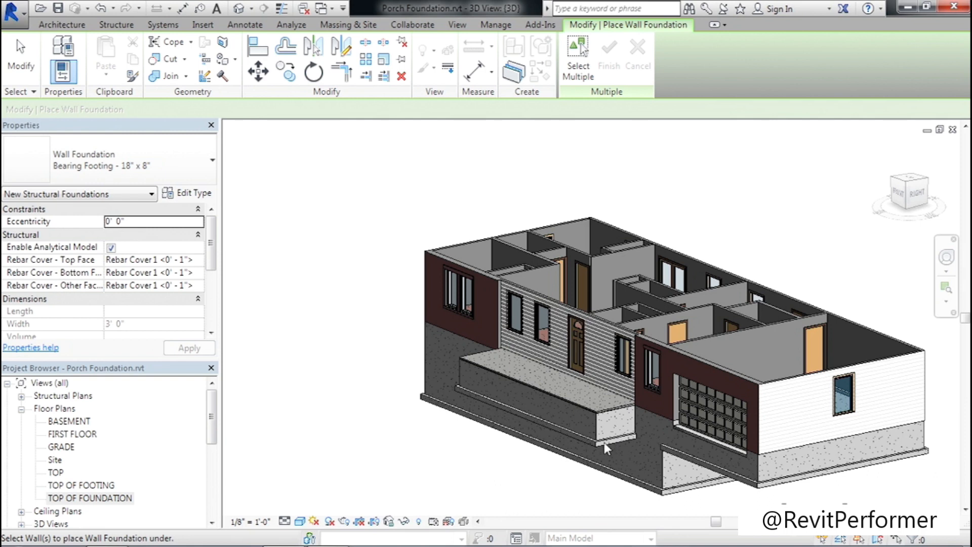
Step: End wall foundation placement and attach the tops of the three chained Foundation - 8" Concrete porch walls to the sloped slab
{"action": "scroll", "coordinate": [621, 421], "scroll_direction": "up", "scroll_amount": 2}
{"action": "scroll", "coordinate": [620, 419], "scroll_direction": "up", "scroll_amount": 6}
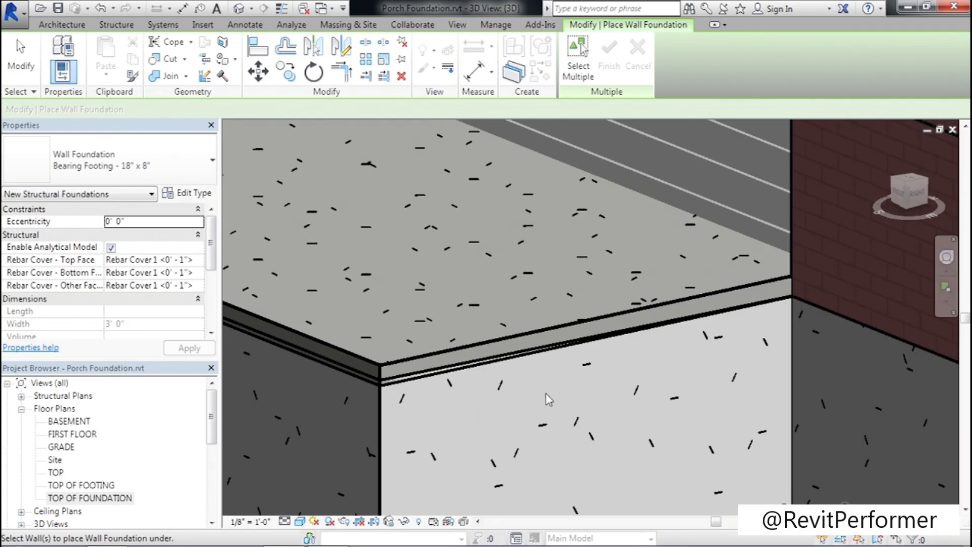
{"action": "key", "text": "Escape"}
{"action": "scroll", "coordinate": [583, 392], "scroll_direction": "down", "scroll_amount": 4}
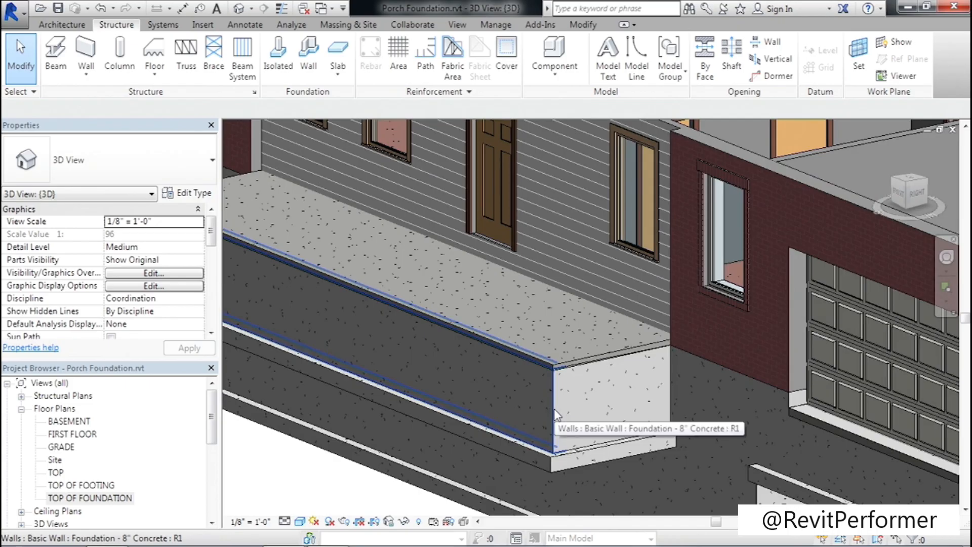
{"action": "key", "text": "Tab"}
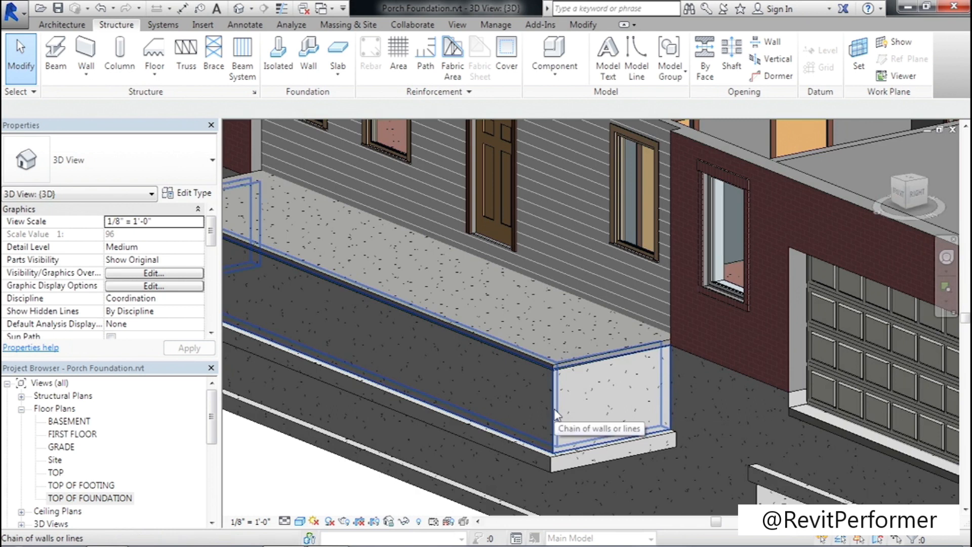
{"action": "left_click", "coordinate": [555, 413]}
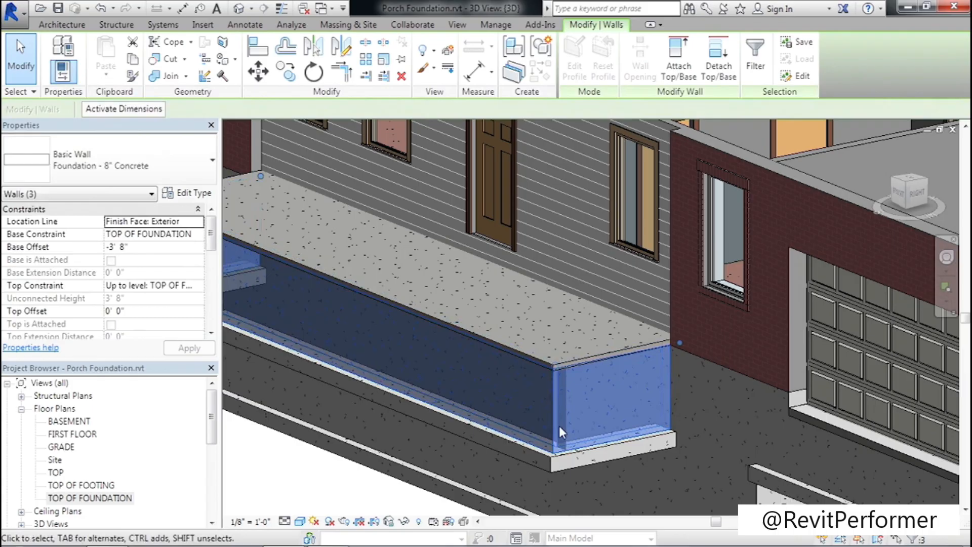
{"action": "left_click", "coordinate": [682, 61]}
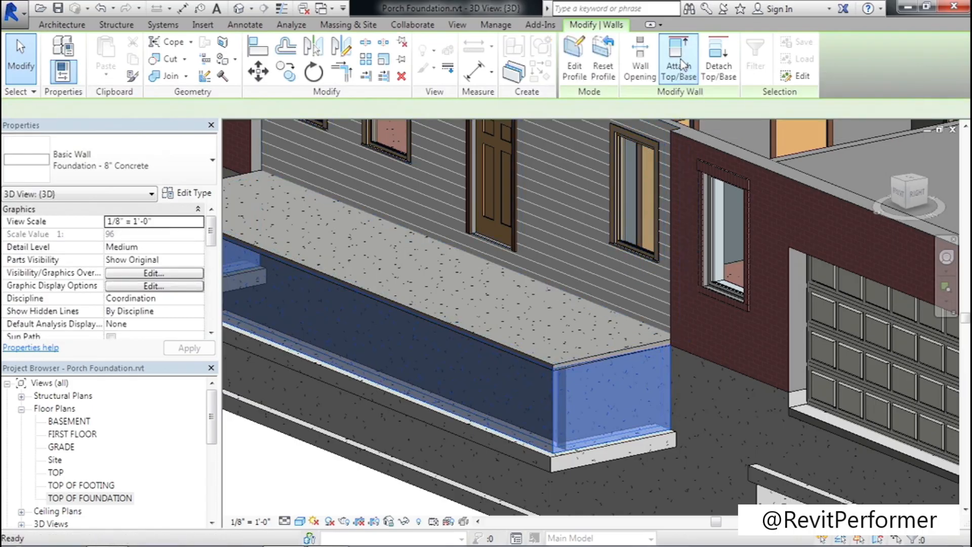
{"action": "left_click", "coordinate": [628, 353]}
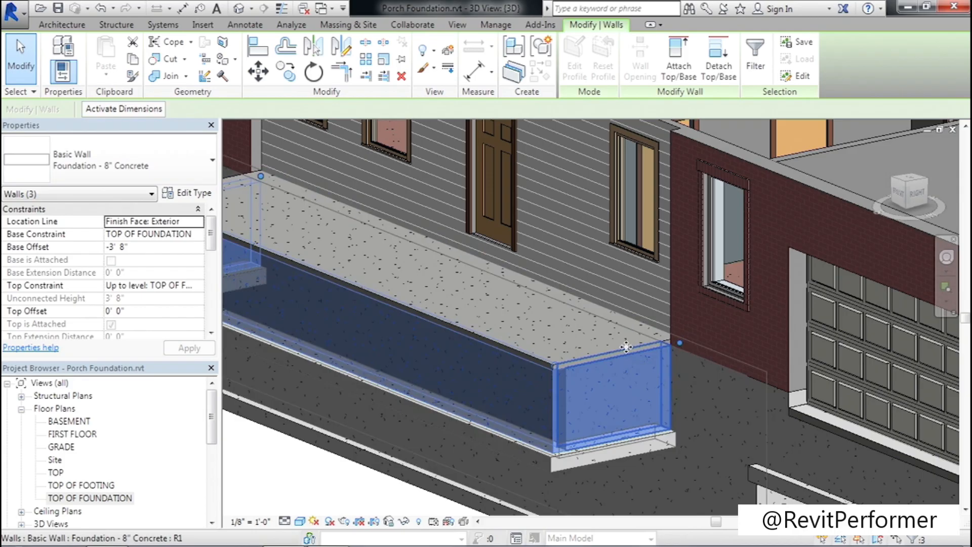
Step: Examine the joint between the porch foundation walls and the slab up close, and view the whole house again
{"action": "scroll", "coordinate": [567, 377], "scroll_direction": "up", "scroll_amount": 6}
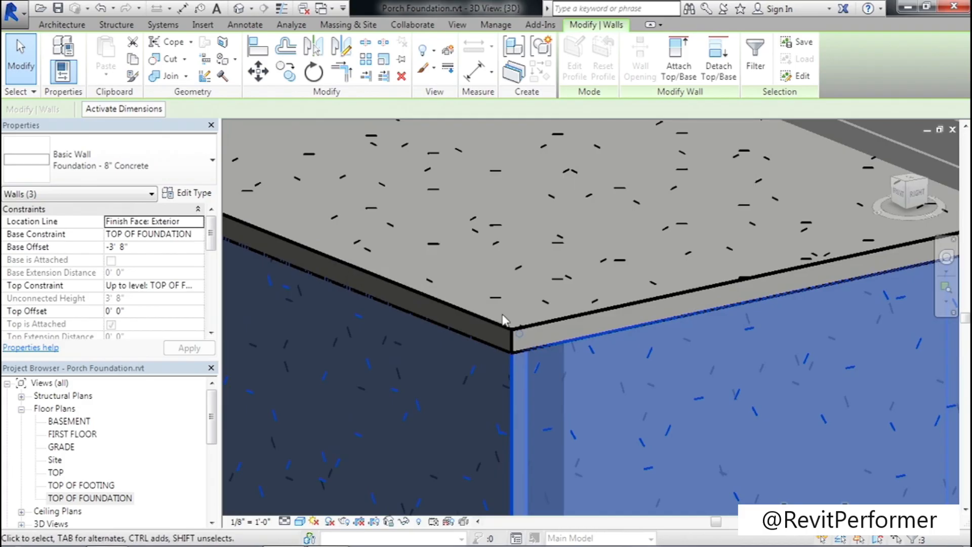
{"action": "scroll", "coordinate": [503, 319], "scroll_direction": "up", "scroll_amount": 3}
{"action": "scroll", "coordinate": [503, 319], "scroll_direction": "down", "scroll_amount": 4}
{"action": "scroll", "coordinate": [631, 453], "scroll_direction": "down", "scroll_amount": 5}
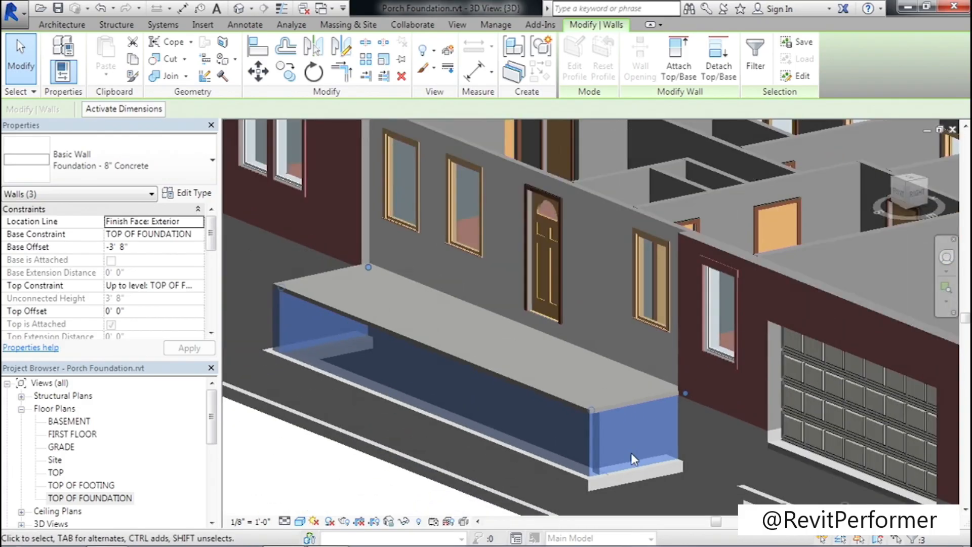
{"action": "scroll", "coordinate": [631, 458], "scroll_direction": "down", "scroll_amount": 5}
{"action": "key", "text": "Escape"}
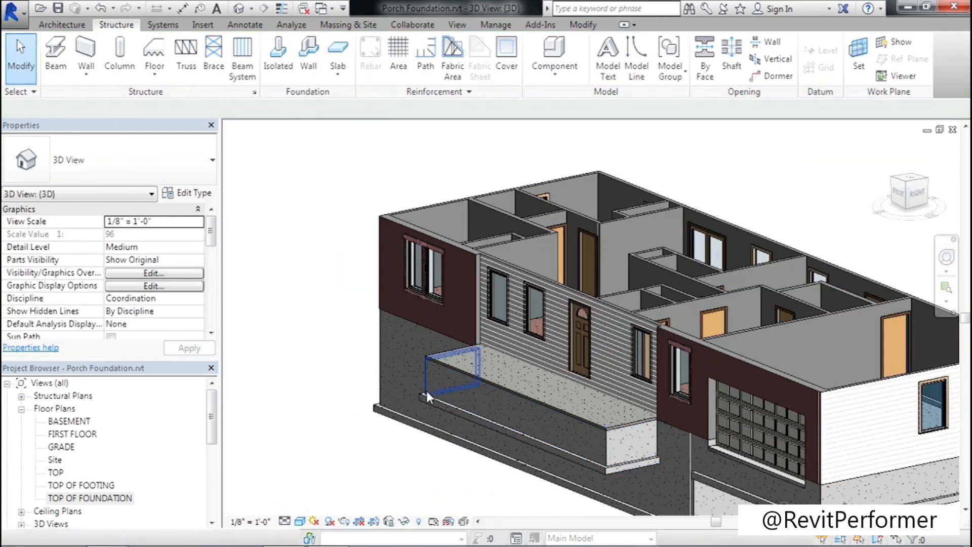
{"action": "scroll", "coordinate": [271, 301], "scroll_direction": "down", "scroll_amount": 3}
{"action": "scroll", "coordinate": [287, 327], "scroll_direction": "up", "scroll_amount": 2}
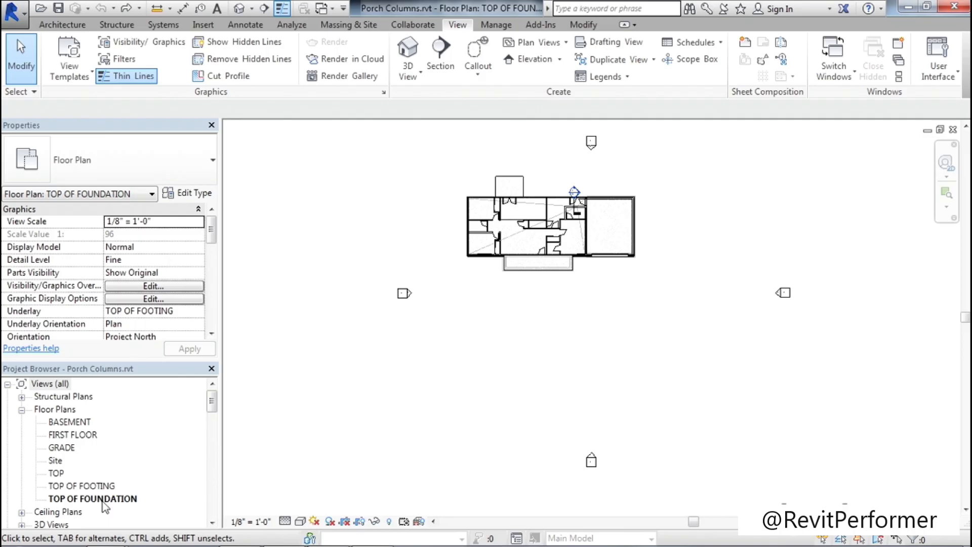
Step: Start placing columns in the TOP OF FOUNDATION plan and copy the corner Front Porch Column 8 x 8 straight back to the siding wall
{"action": "left_click", "coordinate": [75, 28]}
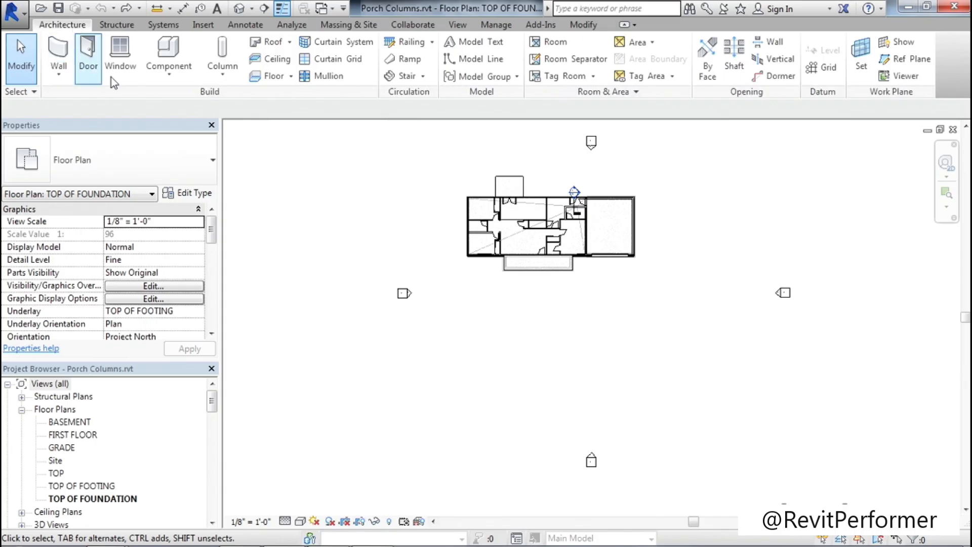
{"action": "left_click", "coordinate": [225, 72]}
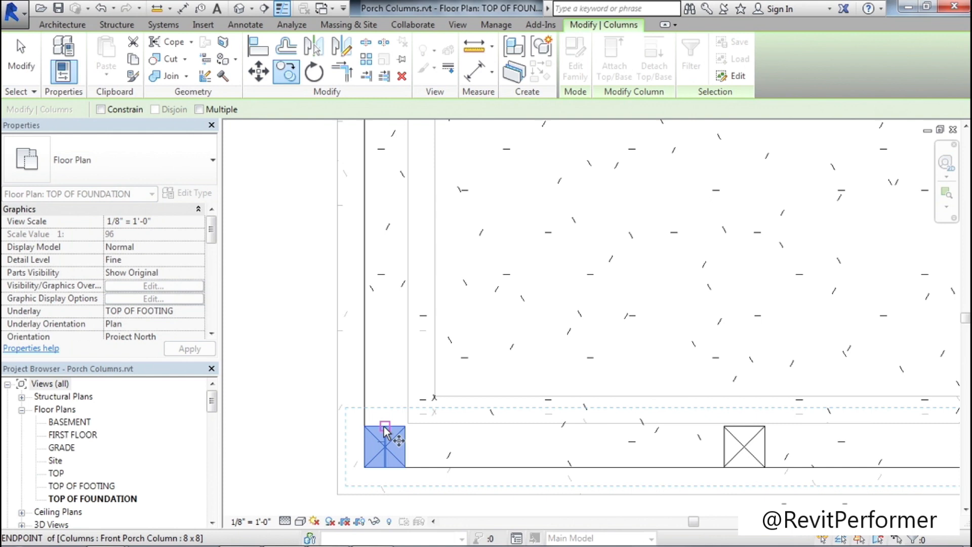
{"action": "scroll", "coordinate": [385, 435], "scroll_direction": "down", "scroll_amount": 5}
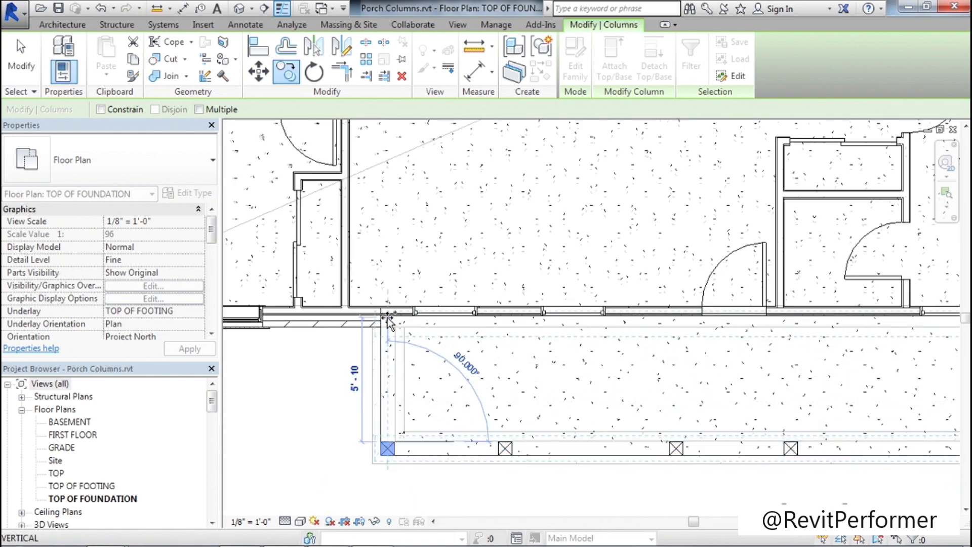
{"action": "scroll", "coordinate": [388, 316], "scroll_direction": "up", "scroll_amount": 5}
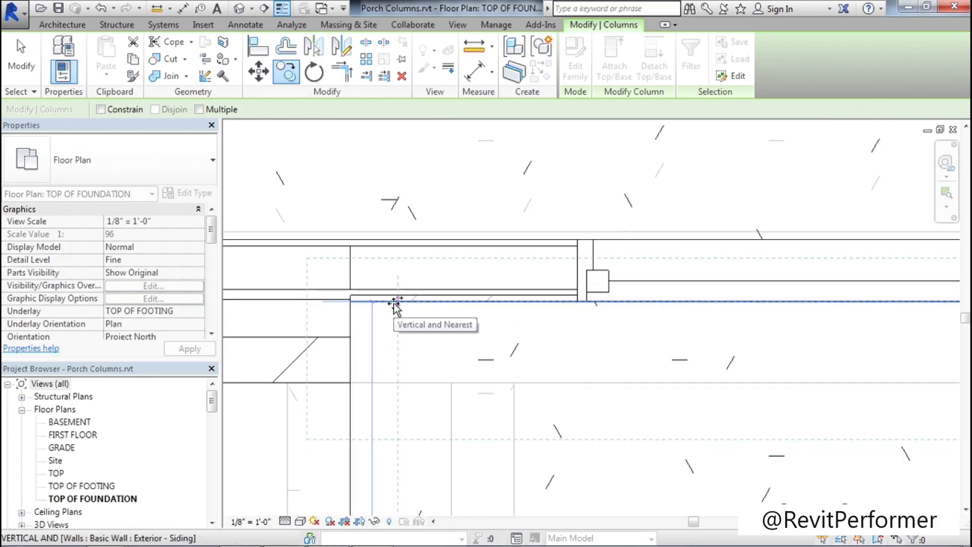
{"action": "left_click", "coordinate": [394, 304]}
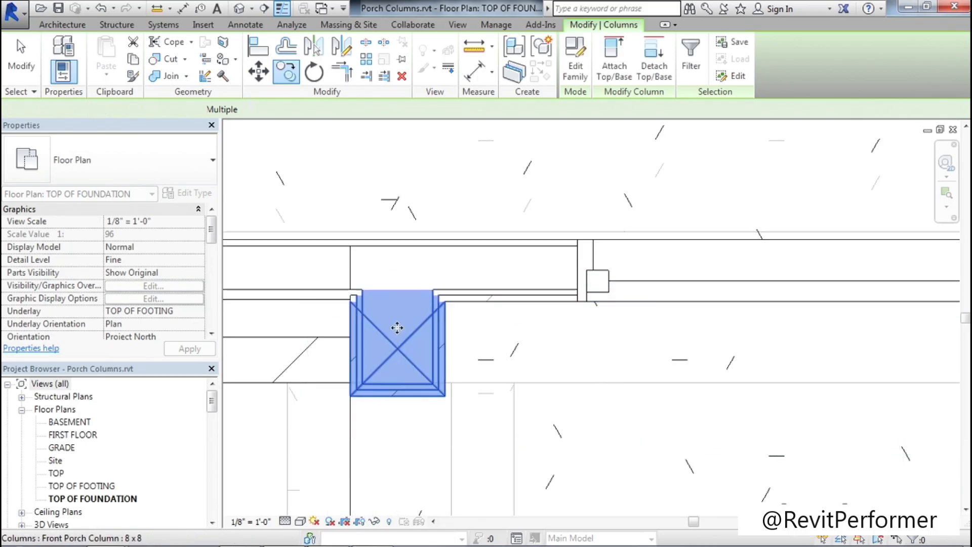
{"action": "scroll", "coordinate": [397, 324], "scroll_direction": "down", "scroll_amount": 5}
{"action": "scroll", "coordinate": [398, 380], "scroll_direction": "down", "scroll_amount": 3}
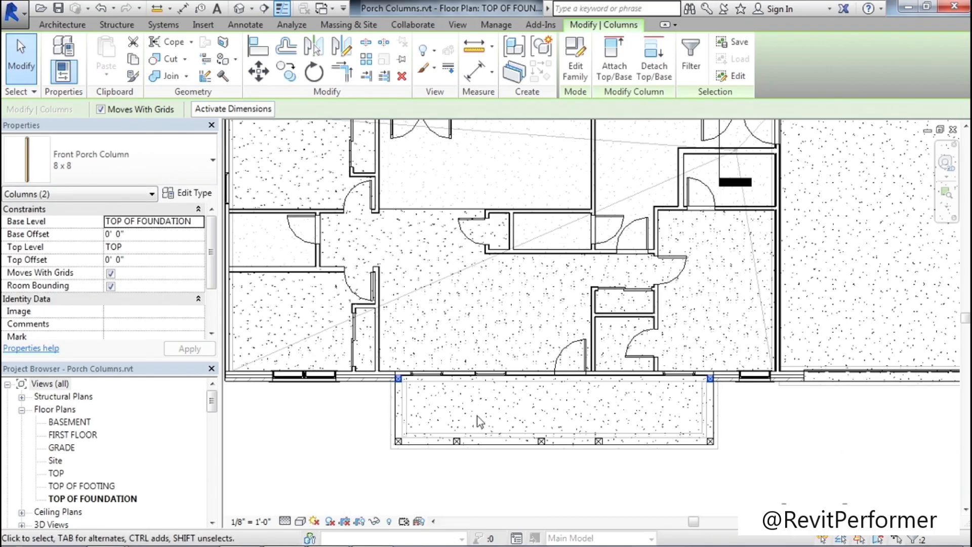
{"action": "key", "text": "Escape"}
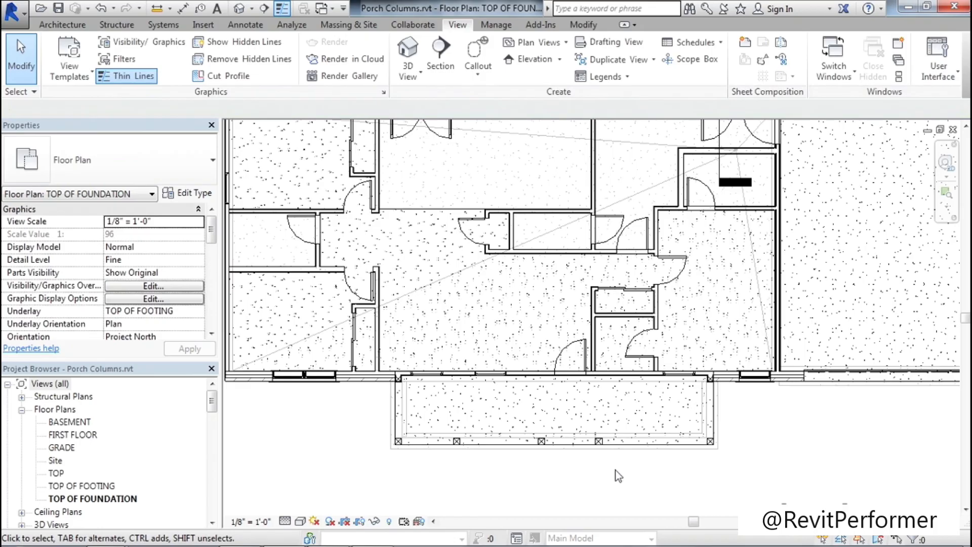
Step: Open the 3D view and examine where the front porch columns' bases meet the sloped slab
{"action": "left_click", "coordinate": [238, 8]}
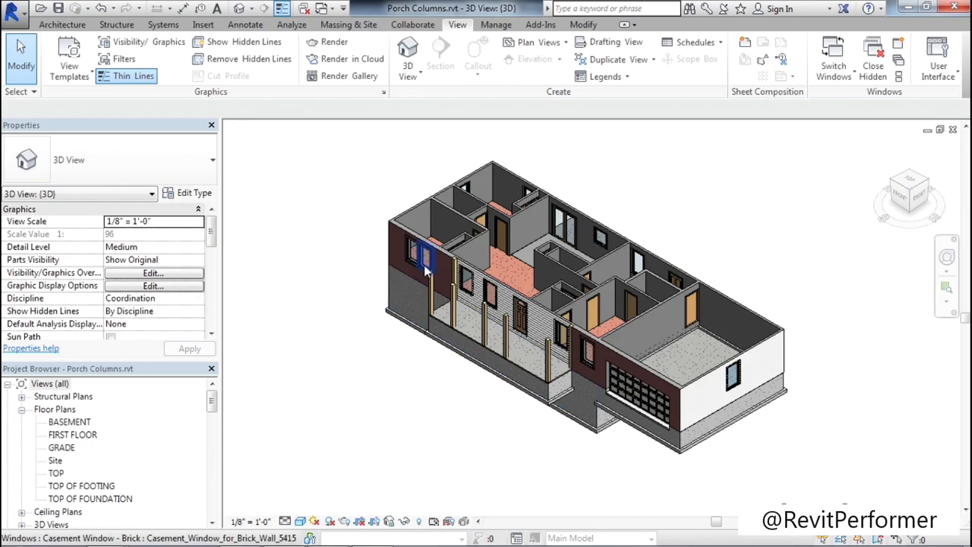
{"action": "scroll", "coordinate": [425, 264], "scroll_direction": "up", "scroll_amount": 3}
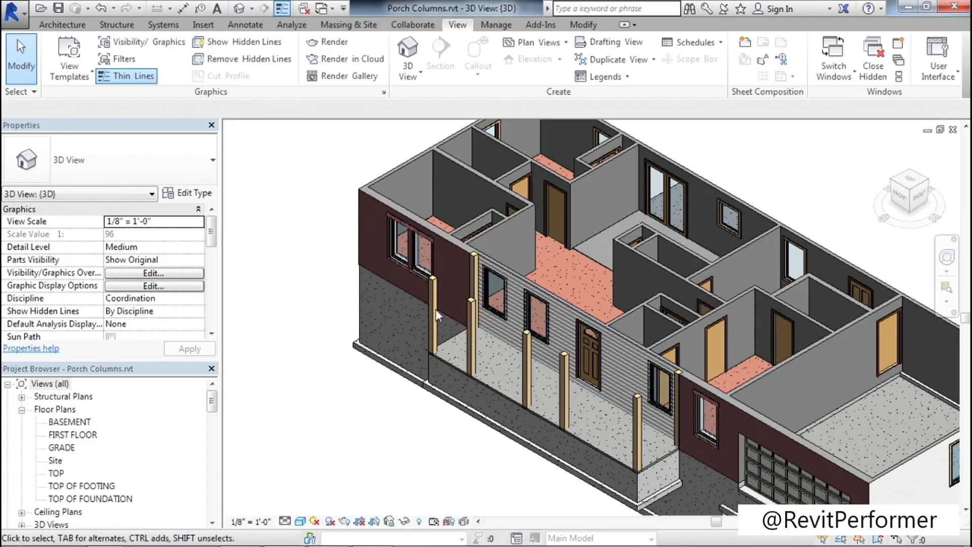
{"action": "scroll", "coordinate": [435, 308], "scroll_direction": "up", "scroll_amount": 3}
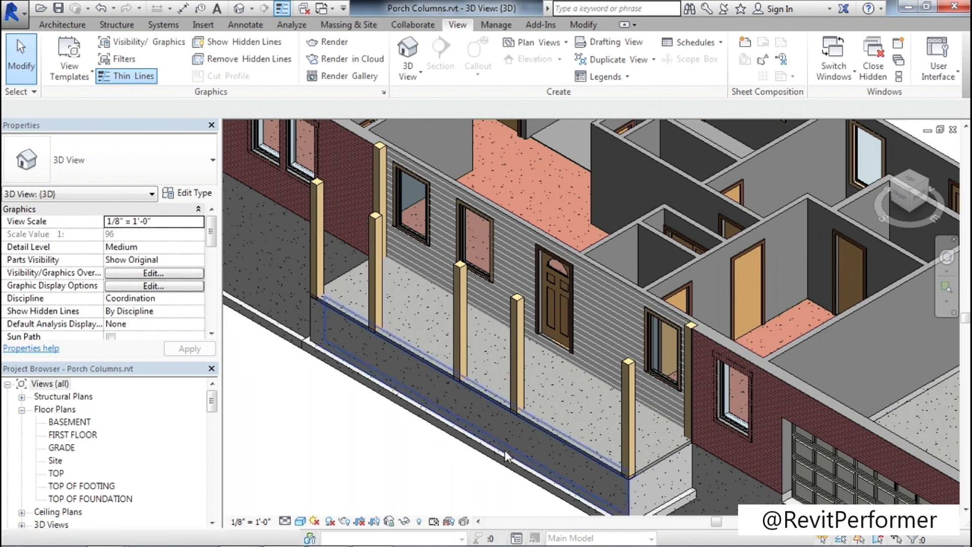
{"action": "scroll", "coordinate": [521, 414], "scroll_direction": "up", "scroll_amount": 5}
{"action": "scroll", "coordinate": [519, 417], "scroll_direction": "up", "scroll_amount": 4}
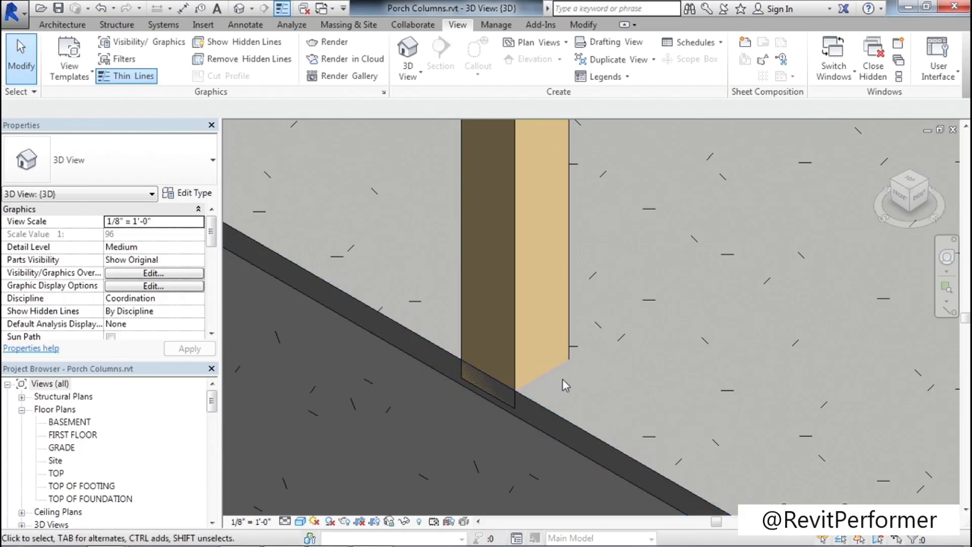
{"action": "scroll", "coordinate": [563, 380], "scroll_direction": "down", "scroll_amount": 2}
{"action": "scroll", "coordinate": [535, 394], "scroll_direction": "down", "scroll_amount": 5}
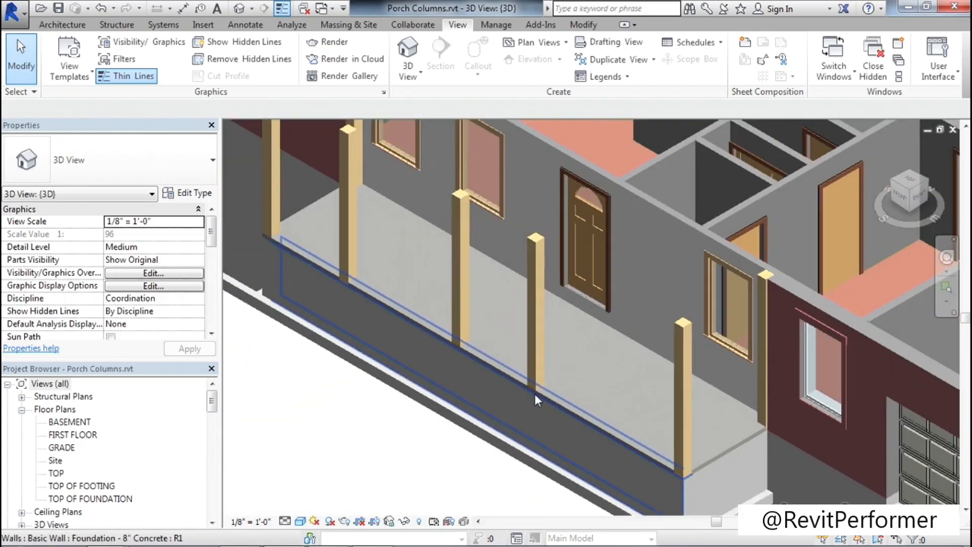
{"action": "scroll", "coordinate": [485, 263], "scroll_direction": "up", "scroll_amount": 2}
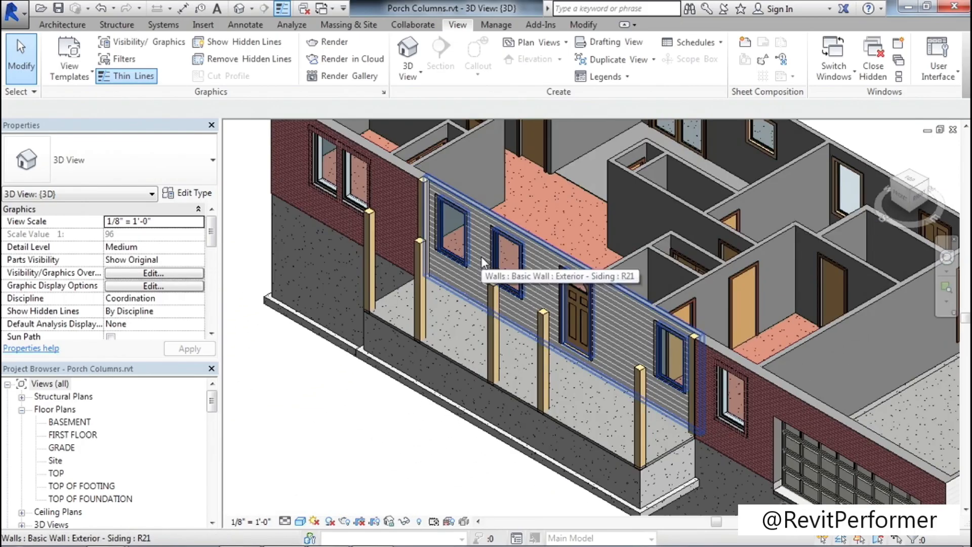
Step: Attach the bases of all visible Front Porch Column 8 x 8 instances to the sloped 3" concrete porch slab and inspect the joint
{"action": "left_click", "coordinate": [424, 318]}
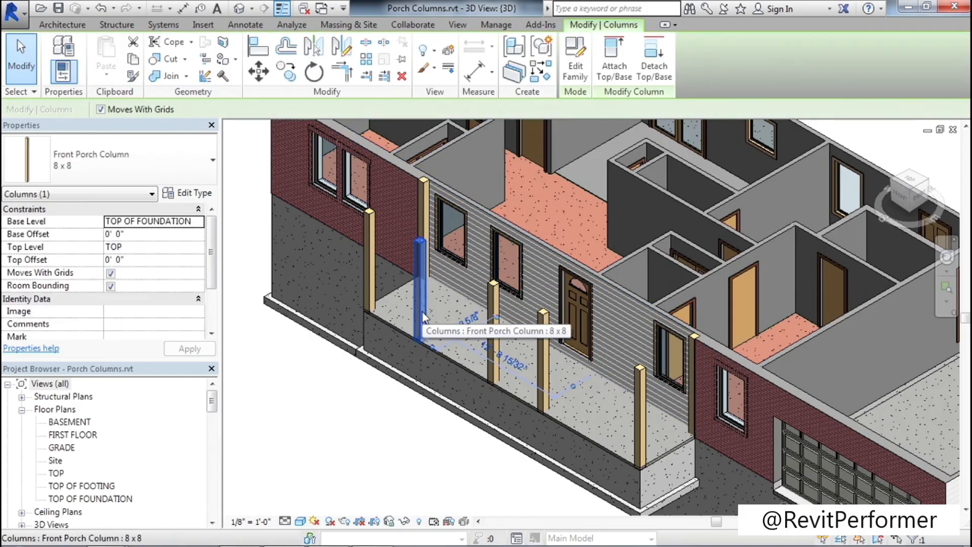
{"action": "right_click", "coordinate": [423, 317]}
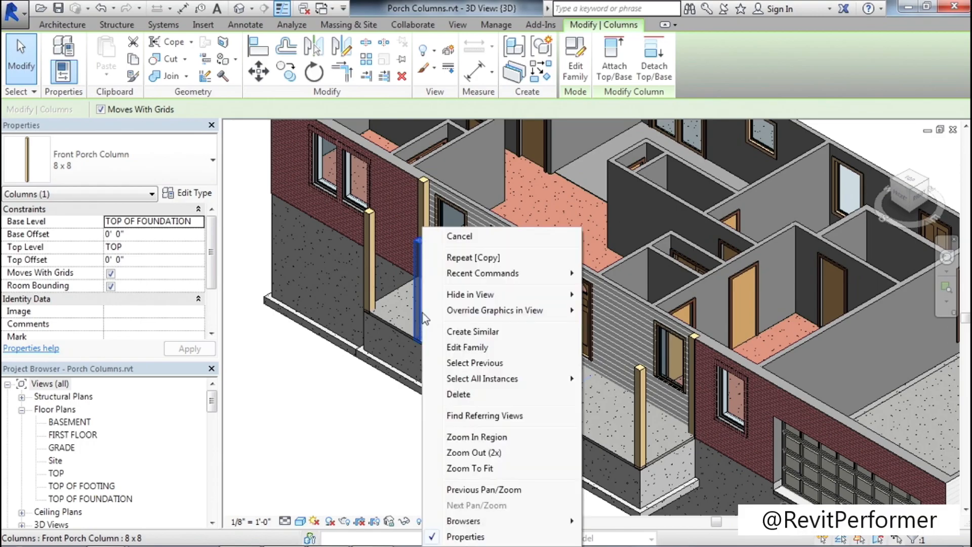
{"action": "mouse_move", "coordinate": [516, 384]}
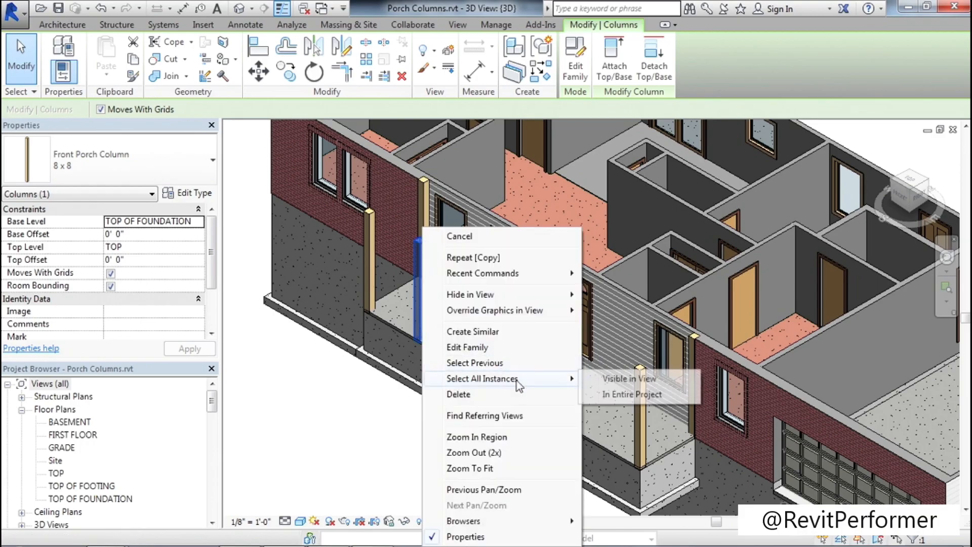
{"action": "left_click", "coordinate": [628, 380]}
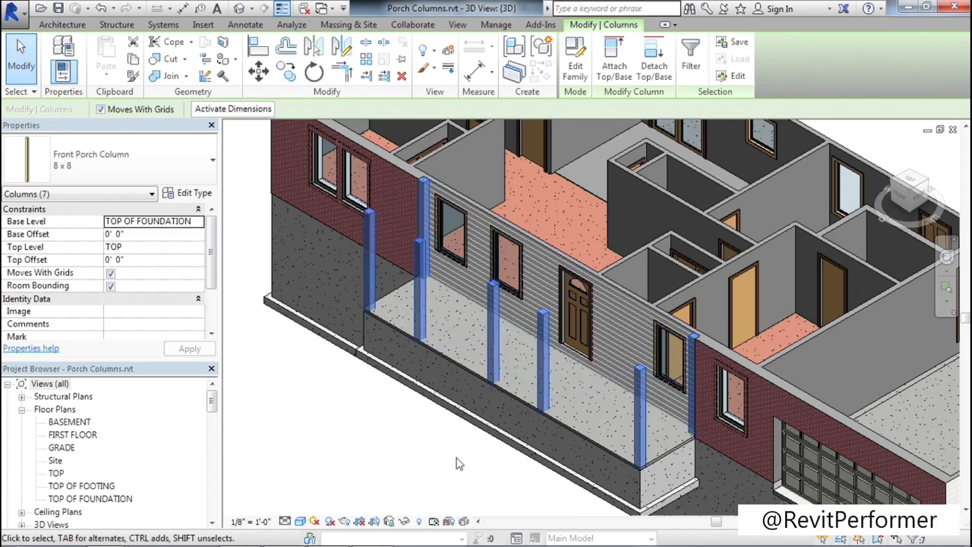
{"action": "left_click", "coordinate": [621, 78]}
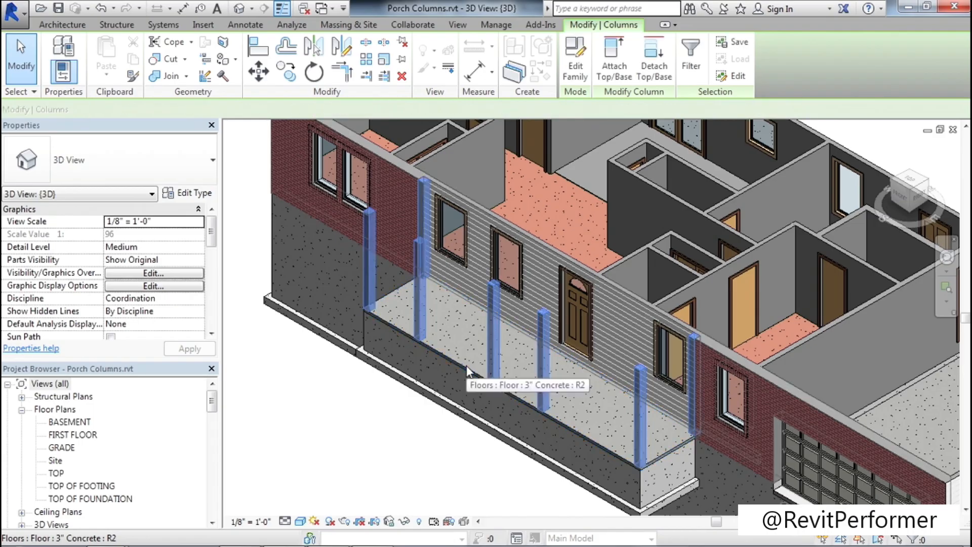
{"action": "left_click", "coordinate": [466, 366]}
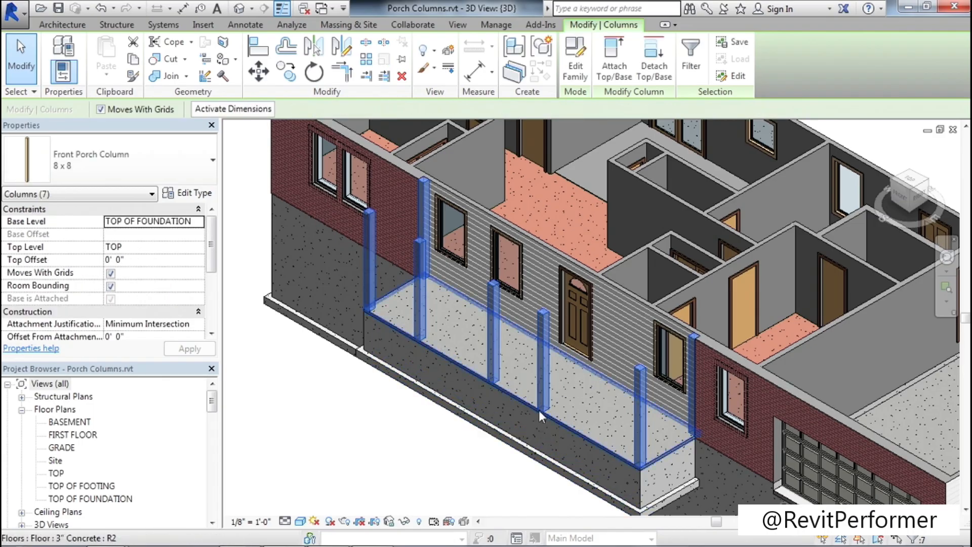
{"action": "scroll", "coordinate": [547, 415], "scroll_direction": "up", "scroll_amount": 6}
{"action": "scroll", "coordinate": [541, 400], "scroll_direction": "up", "scroll_amount": 1}
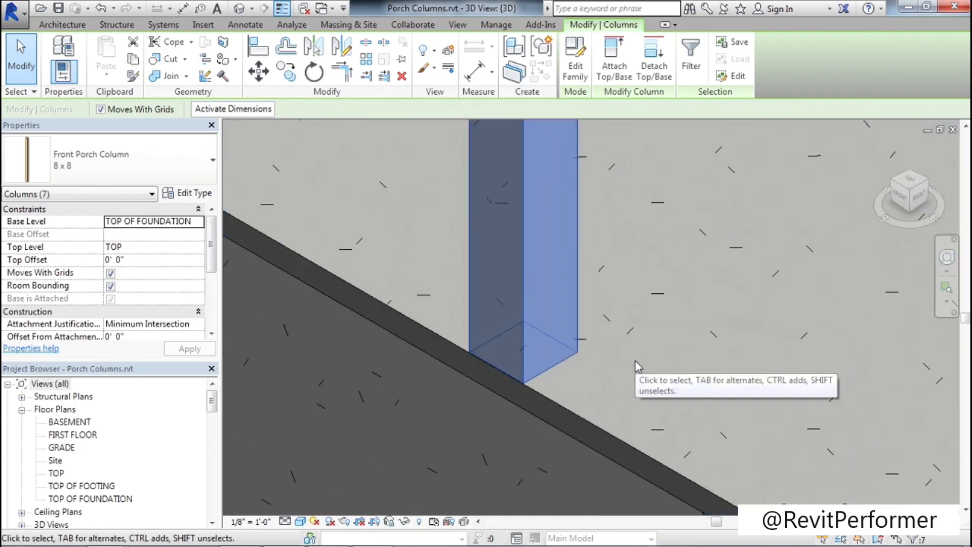
{"action": "scroll", "coordinate": [607, 390], "scroll_direction": "down", "scroll_amount": 3}
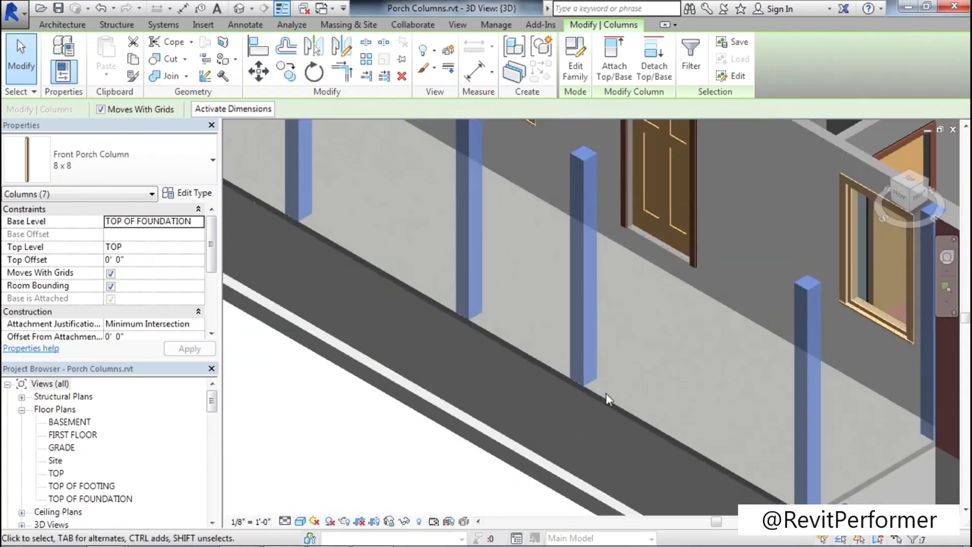
{"action": "scroll", "coordinate": [606, 393], "scroll_direction": "down", "scroll_amount": 5}
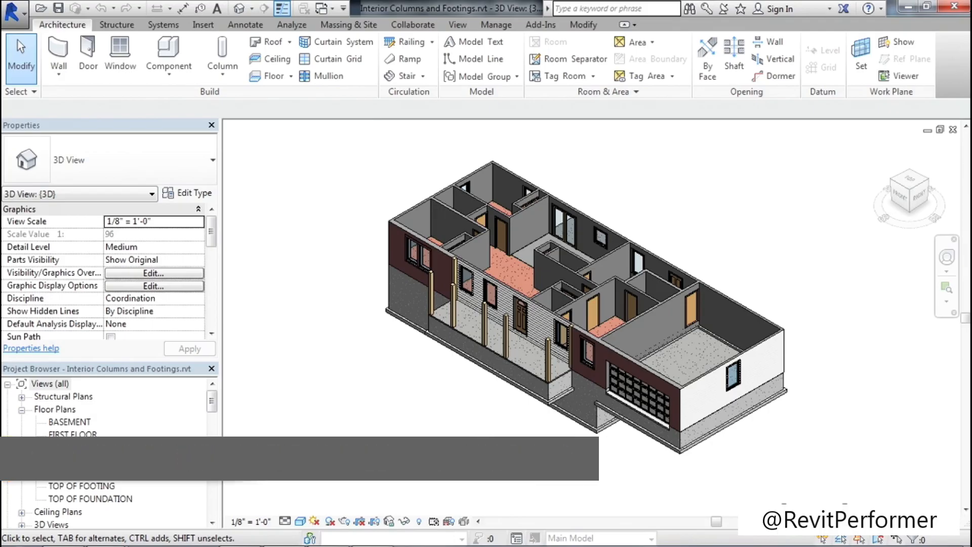
Step: Open the BASEMENT floor plan of the Interior Columns and Footings project and set its underlay to FIRST FLOOR
{"action": "double_click", "coordinate": [73, 423]}
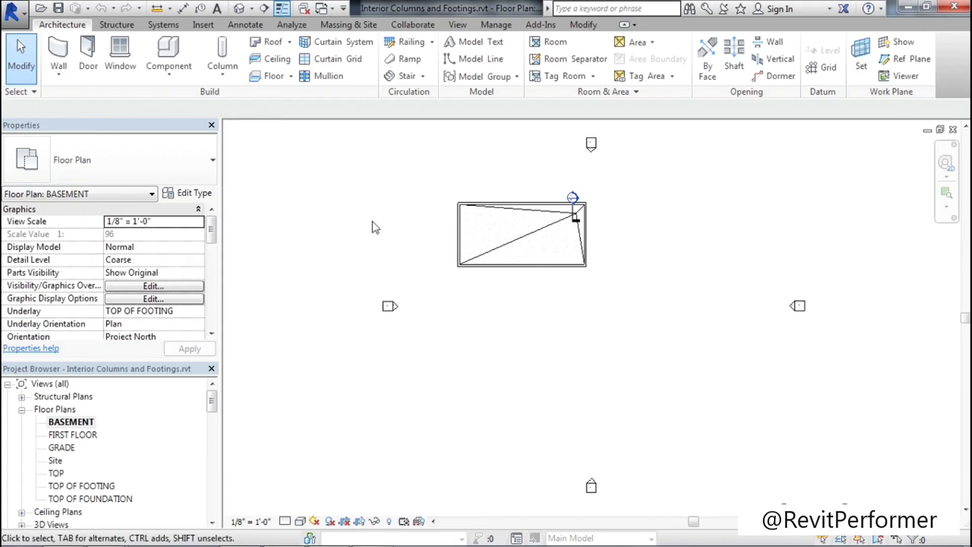
{"action": "scroll", "coordinate": [374, 227], "scroll_direction": "up", "scroll_amount": 6}
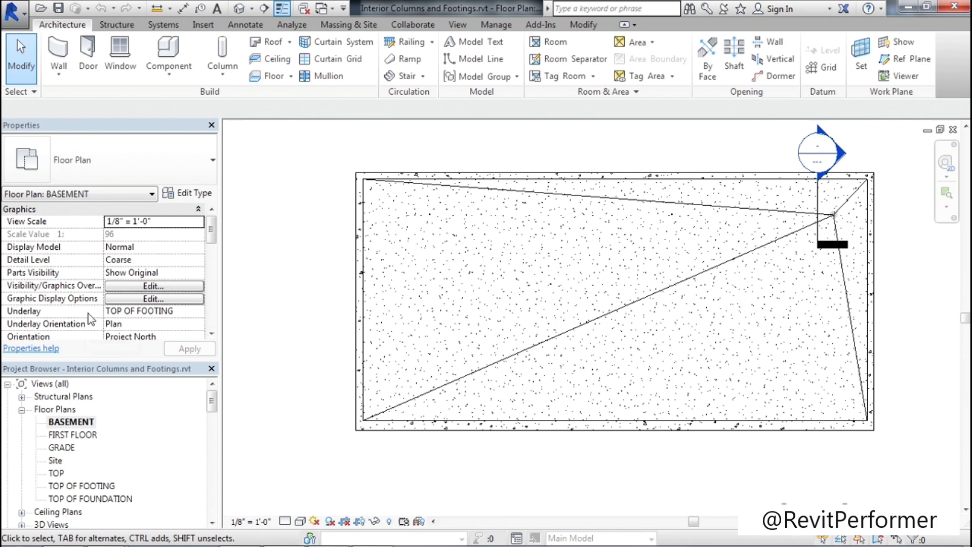
{"action": "left_click", "coordinate": [197, 313]}
{"action": "left_click", "coordinate": [198, 313]}
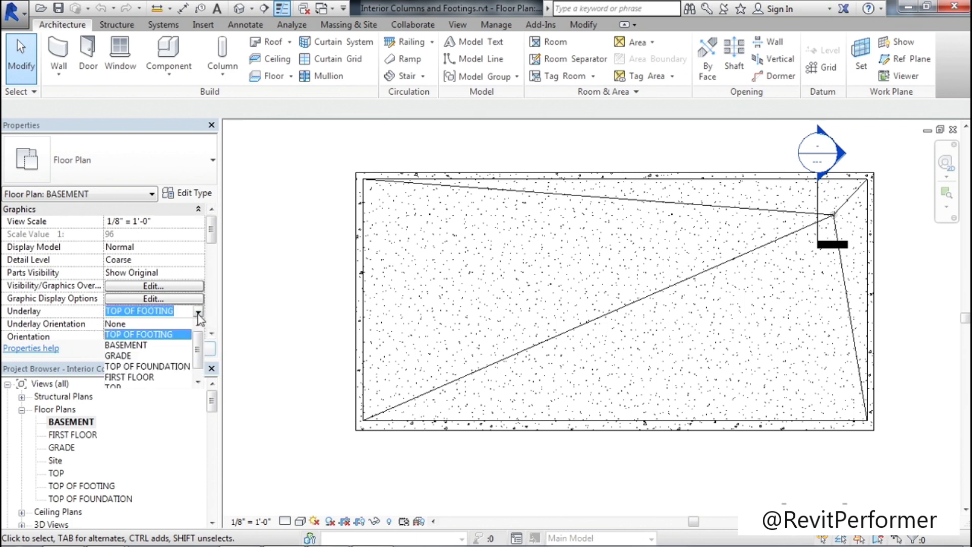
{"action": "scroll", "coordinate": [202, 351], "scroll_direction": "down", "scroll_amount": 1}
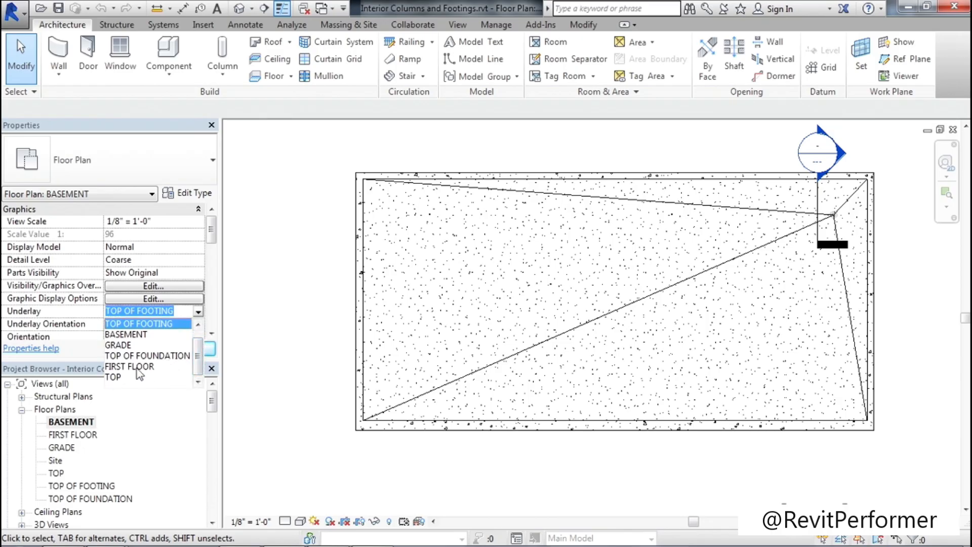
{"action": "left_click", "coordinate": [137, 370]}
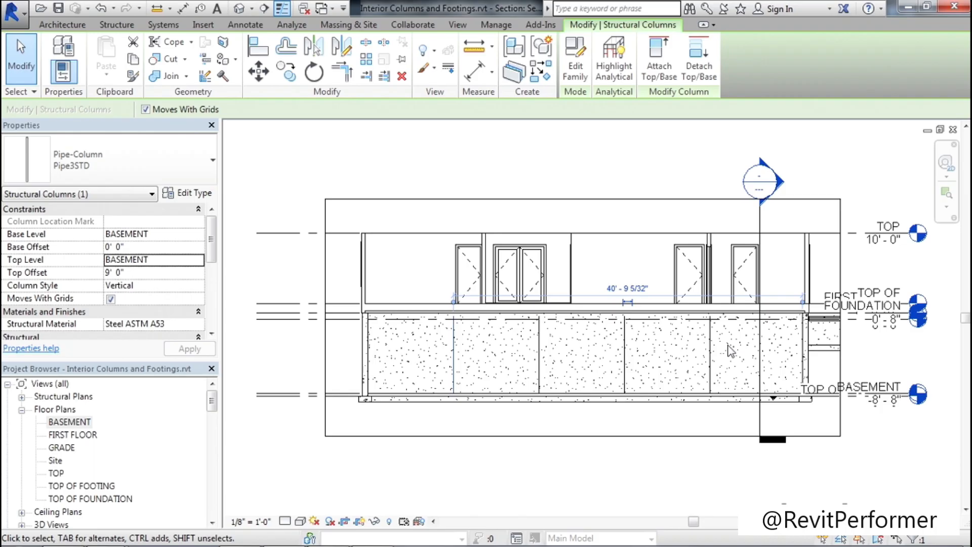
Step: Deselect the basement pipe column and examine the columns' bases at the slab in the section view
{"action": "key", "text": "Escape"}
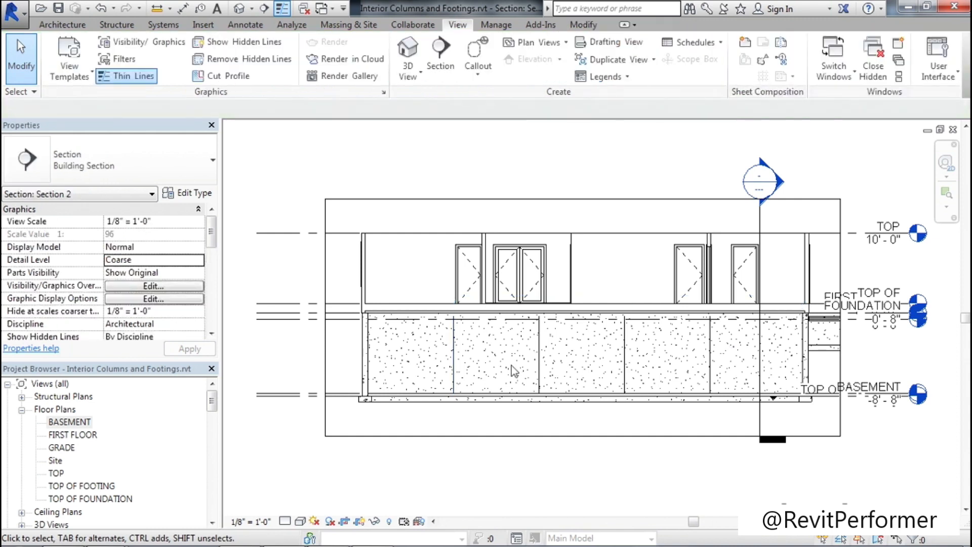
{"action": "scroll", "coordinate": [512, 365], "scroll_direction": "up", "scroll_amount": 5}
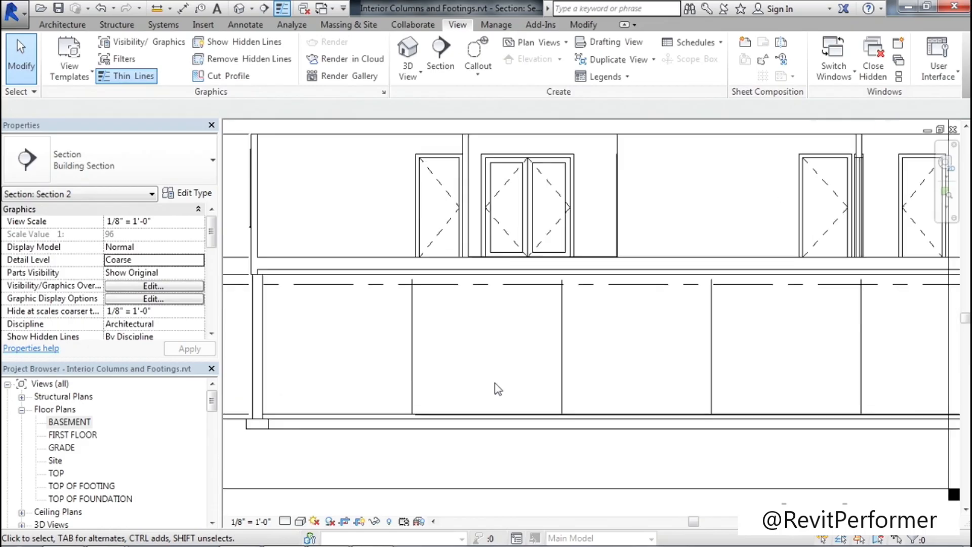
{"action": "scroll", "coordinate": [406, 435], "scroll_direction": "up", "scroll_amount": 1}
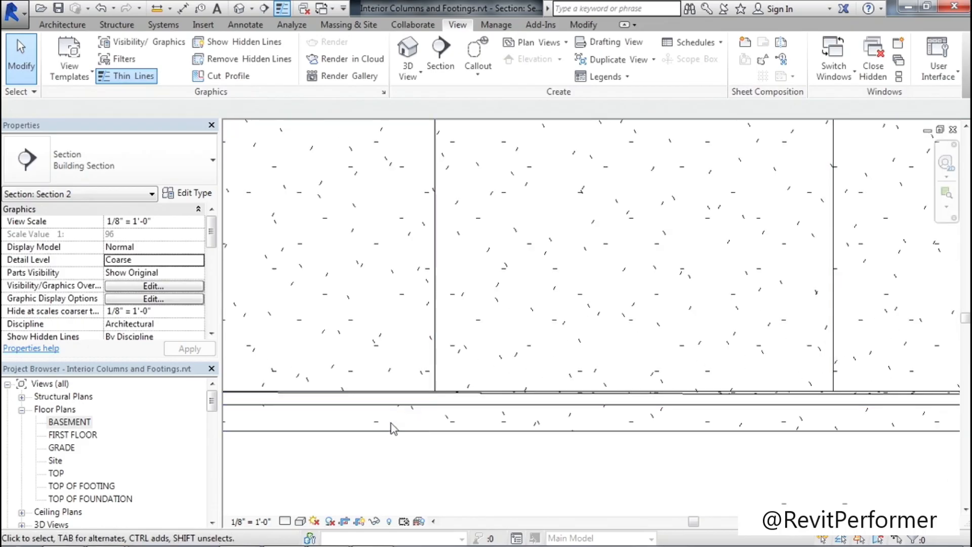
Step: Place the isolated Footing-Rectangular 36" x 36" x12" in the BASEMENT floor plan, end placement and open the 3D view
{"action": "double_click", "coordinate": [72, 422]}
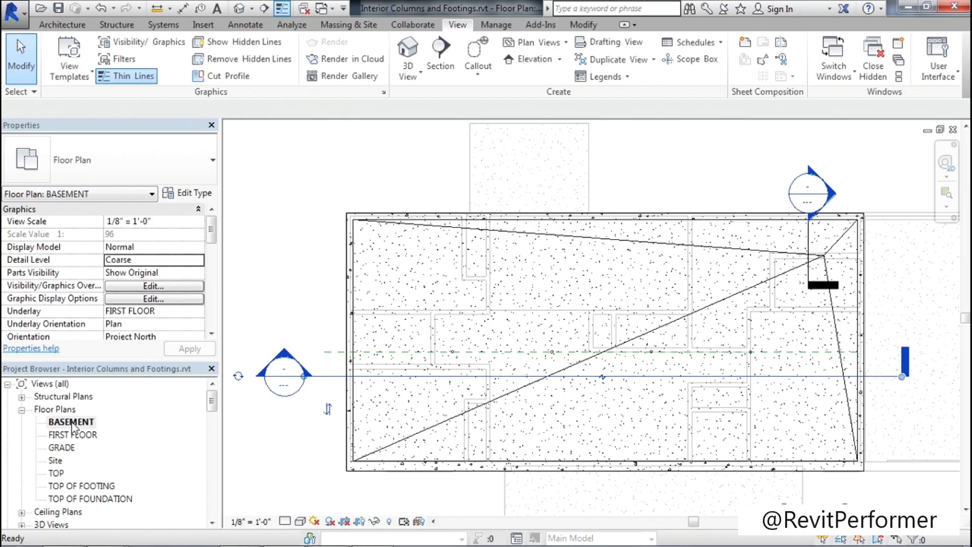
{"action": "left_click", "coordinate": [118, 25]}
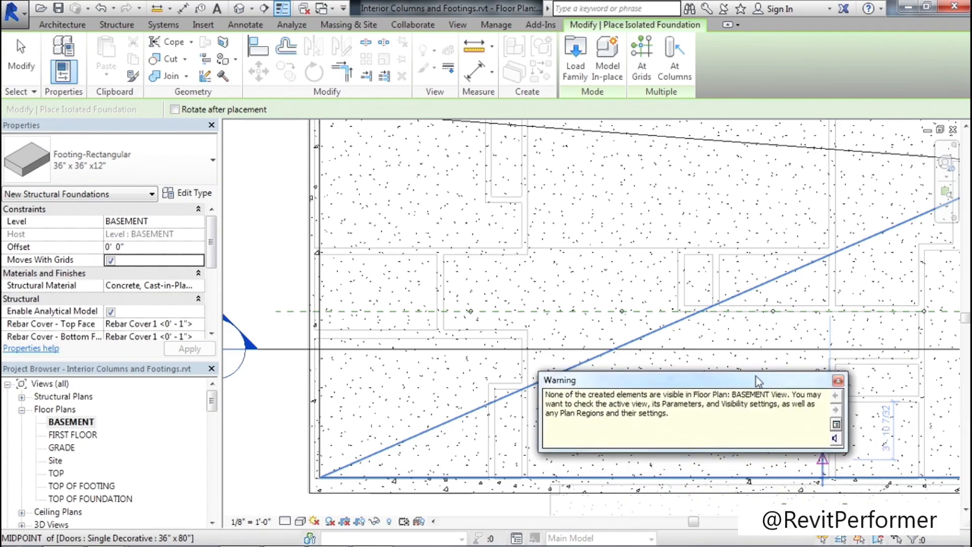
{"action": "left_click", "coordinate": [838, 381]}
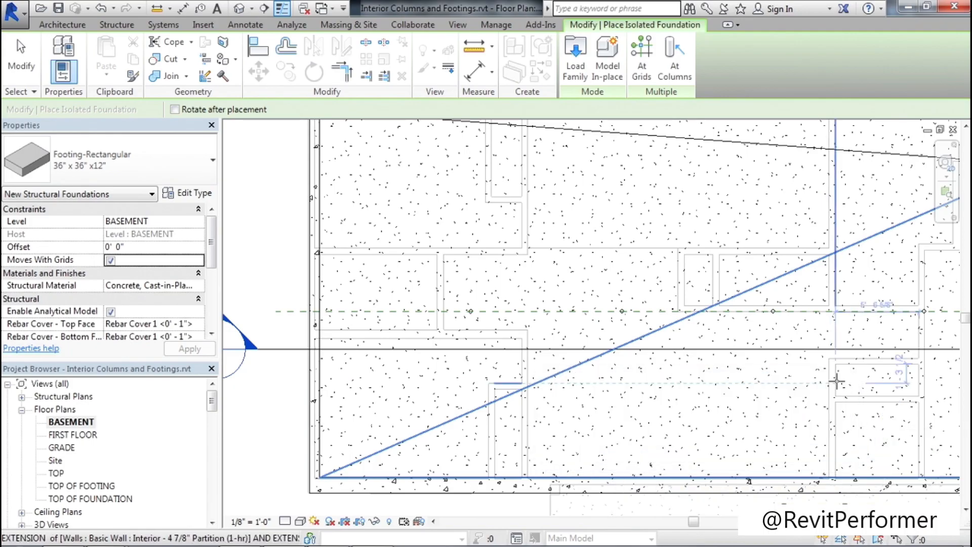
{"action": "key", "text": "Escape"}
{"action": "key", "text": "Escape"}
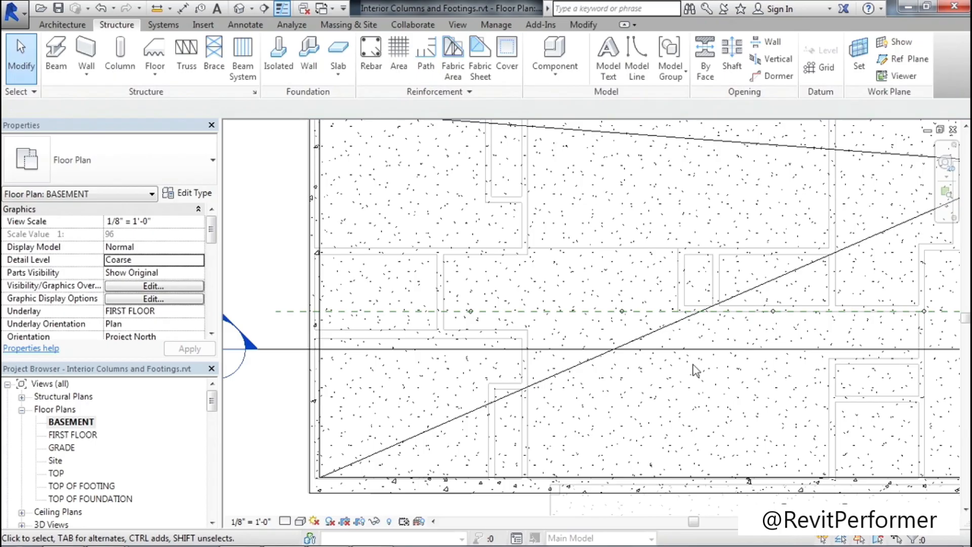
{"action": "left_click", "coordinate": [239, 9]}
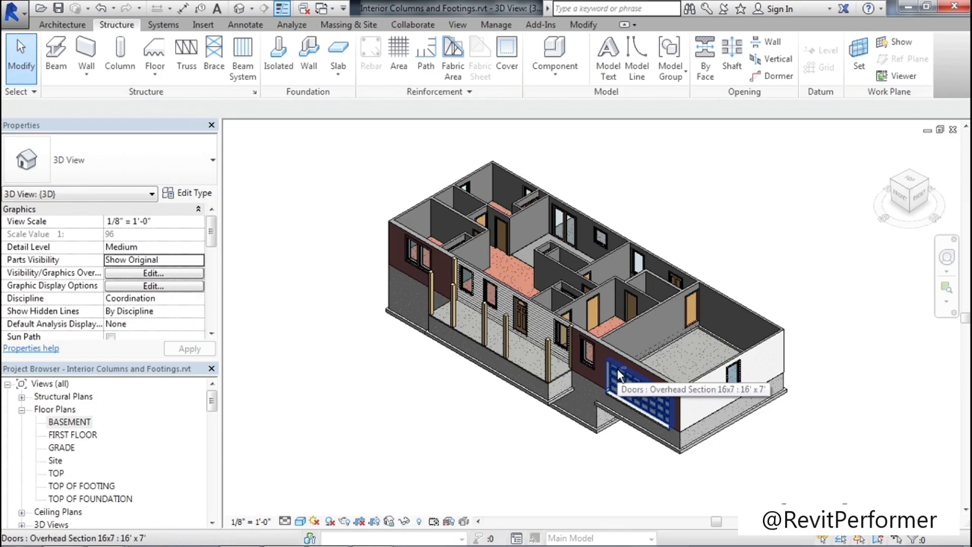
Step: Orbit the 3D view to the underside of the house and examine the isolated footings beneath the basement slab
{"action": "middle_click_drag", "start_coordinate": [660, 470], "coordinate": [659, 470]}
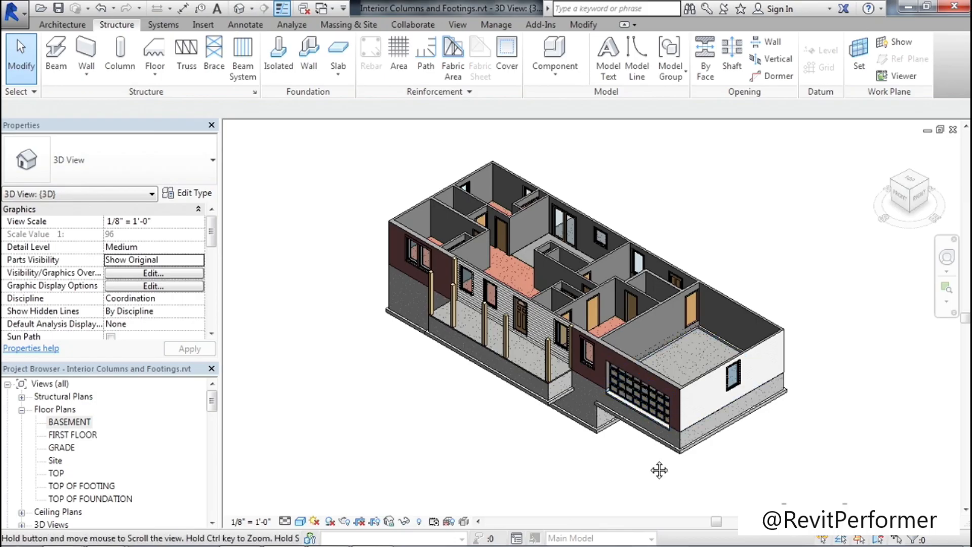
{"action": "left_click", "coordinate": [908, 211]}
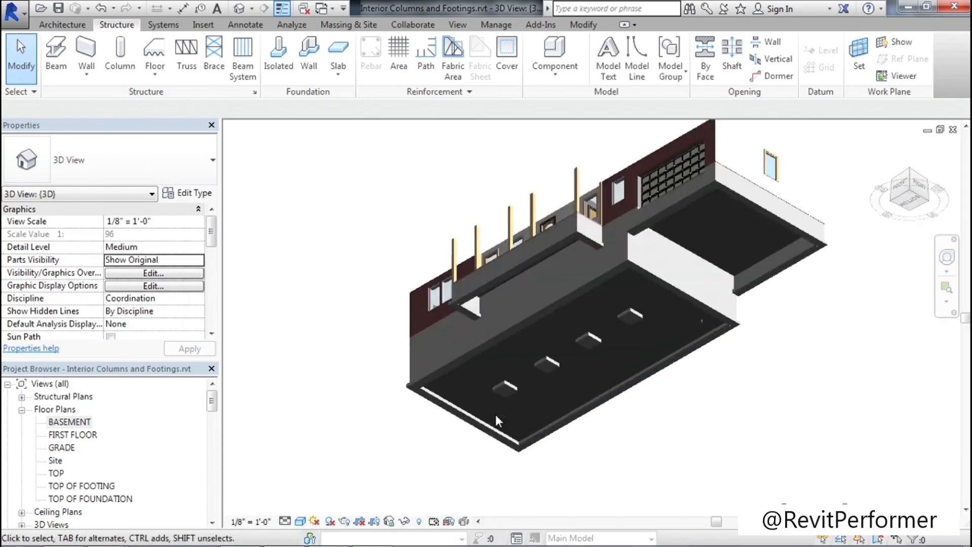
{"action": "scroll", "coordinate": [495, 415], "scroll_direction": "up", "scroll_amount": 5}
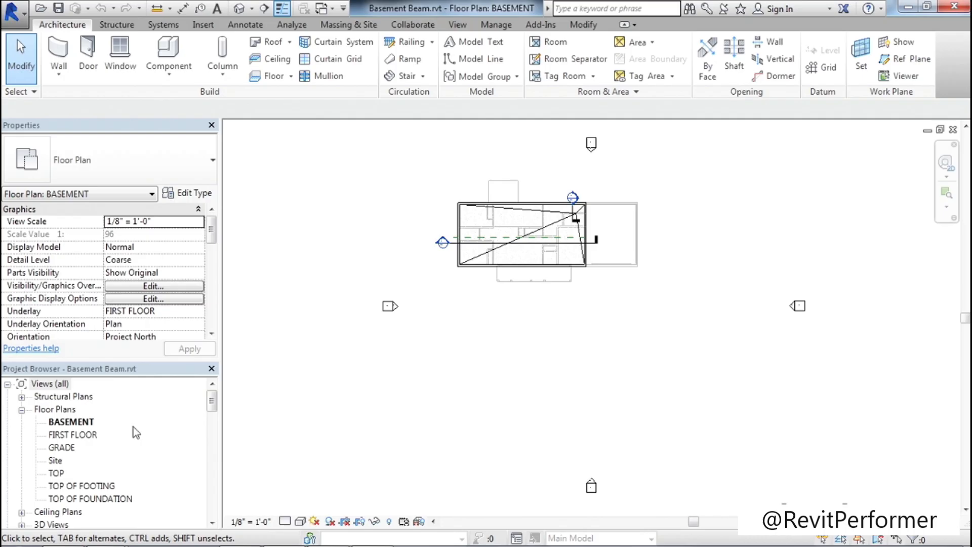
Step: Open the TOP OF FOUNDATION floor plan of the Basement Beam project at the reference plane's end by the exterior wall
{"action": "double_click", "coordinate": [87, 499]}
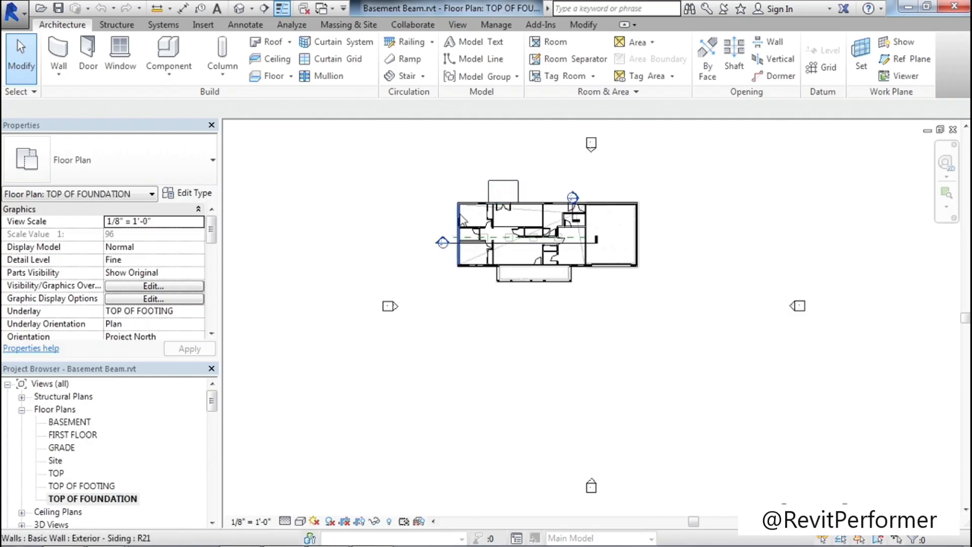
{"action": "scroll", "coordinate": [445, 258], "scroll_direction": "up", "scroll_amount": 6}
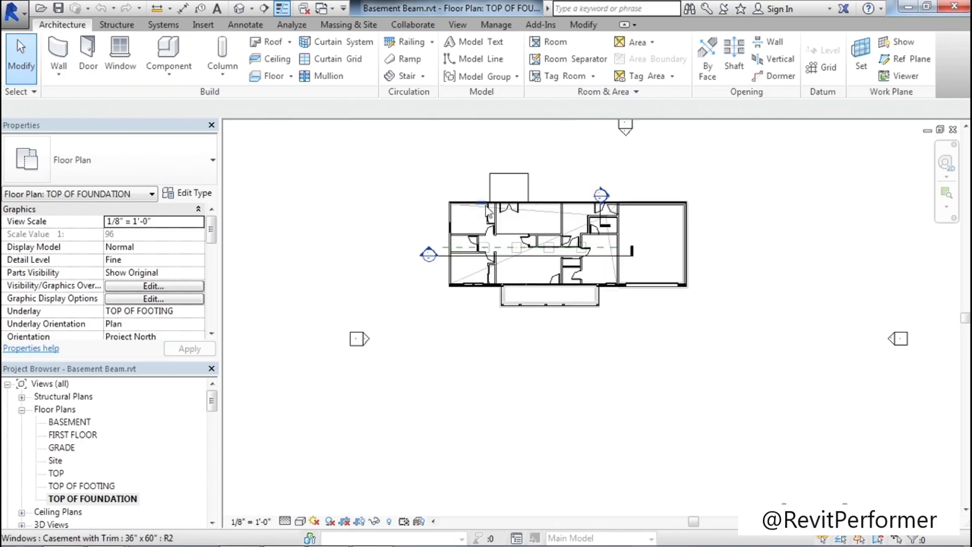
{"action": "scroll", "coordinate": [428, 268], "scroll_direction": "up", "scroll_amount": 3}
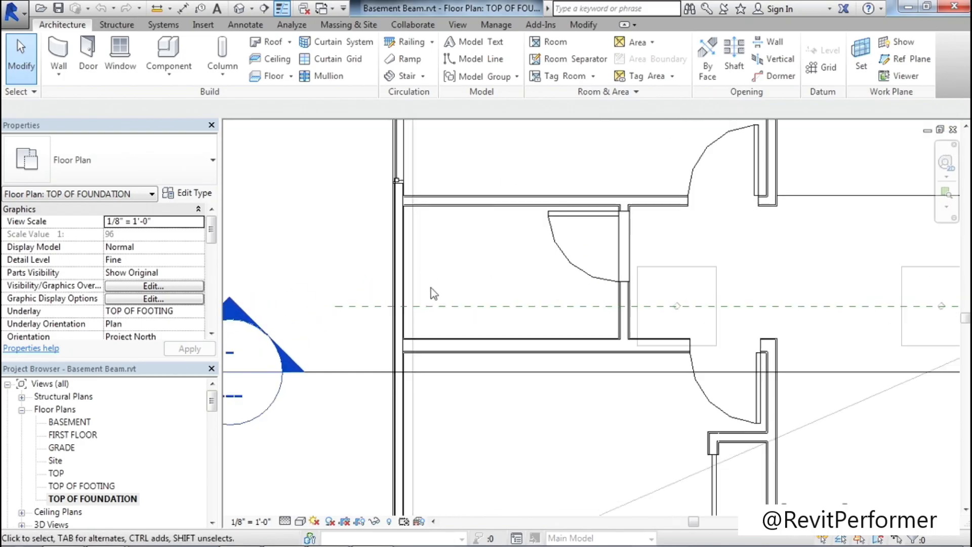
{"action": "scroll", "coordinate": [546, 331], "scroll_direction": "down", "scroll_amount": 1}
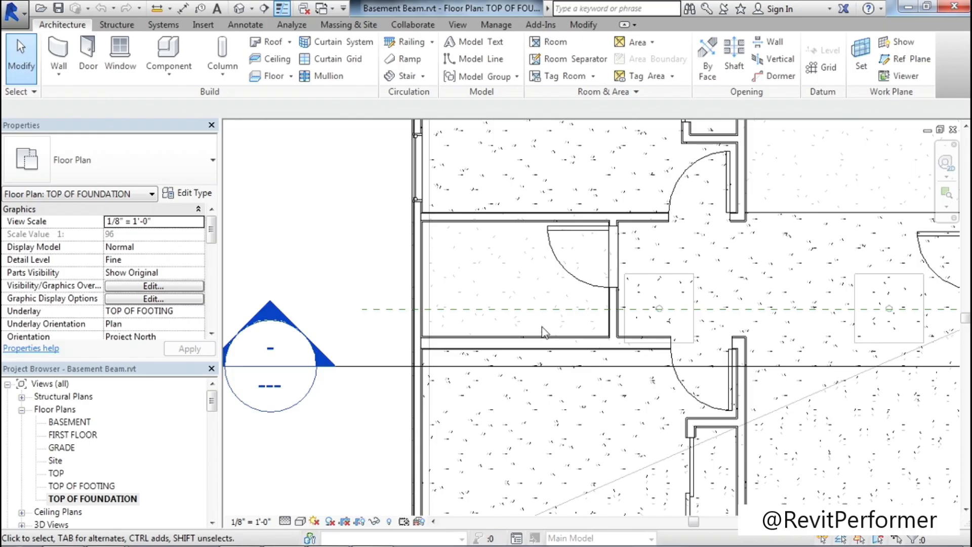
Step: Start a structural beam, load the W8X10 type of the W-Wide Flange family by overwriting the existing version, and make it the current type
{"action": "left_click", "coordinate": [128, 26]}
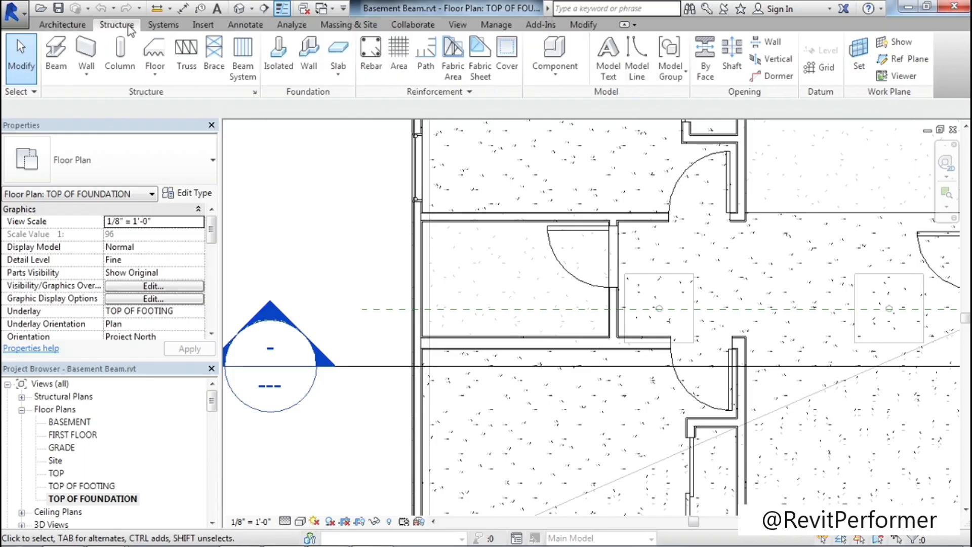
{"action": "left_click", "coordinate": [57, 53]}
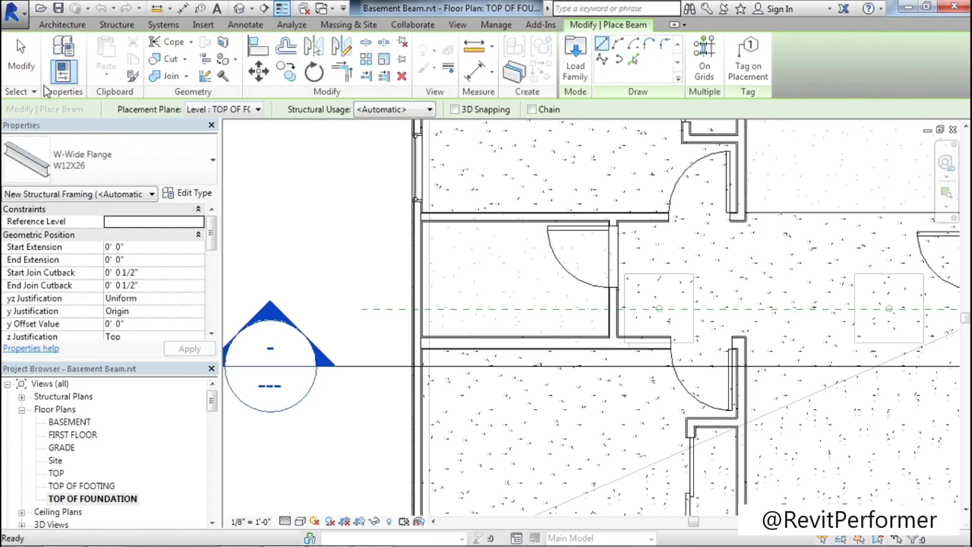
{"action": "left_click", "coordinate": [108, 167]}
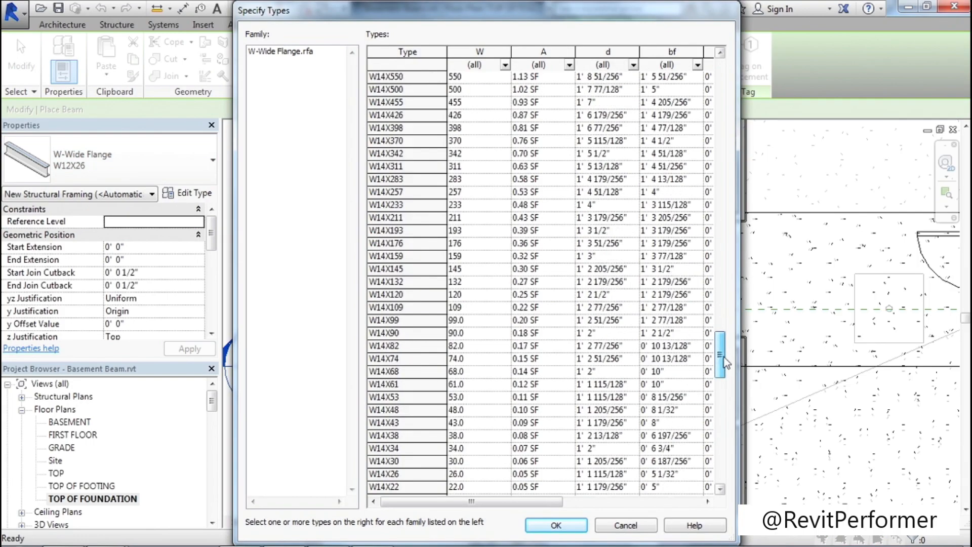
{"action": "left_click_drag", "start_coordinate": [725, 355], "coordinate": [729, 463]}
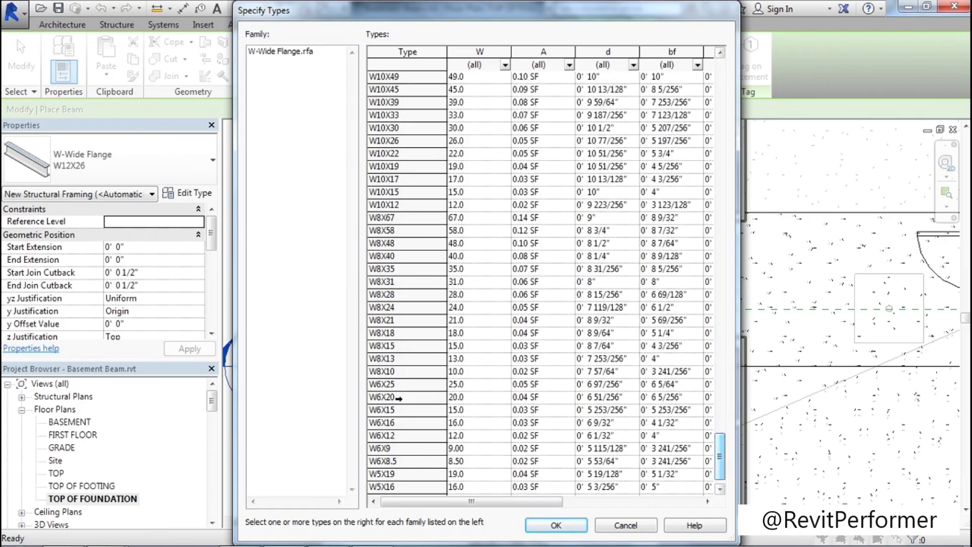
{"action": "left_click", "coordinate": [385, 372]}
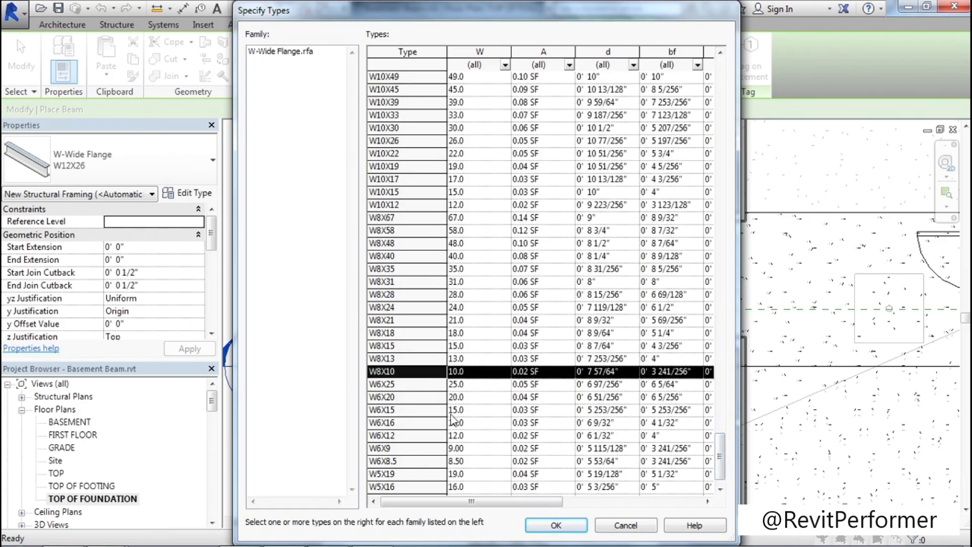
{"action": "left_click", "coordinate": [554, 527]}
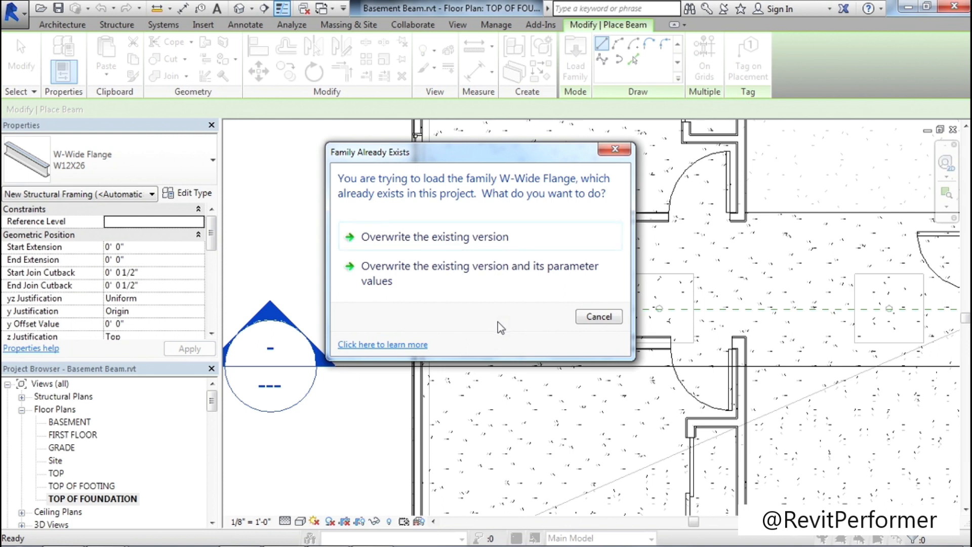
{"action": "left_click", "coordinate": [436, 242]}
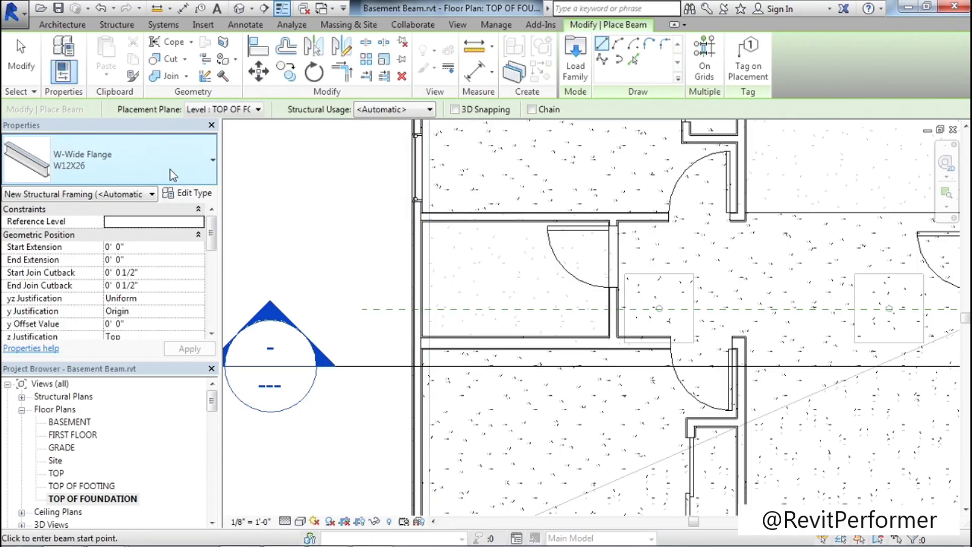
{"action": "left_click", "coordinate": [128, 161]}
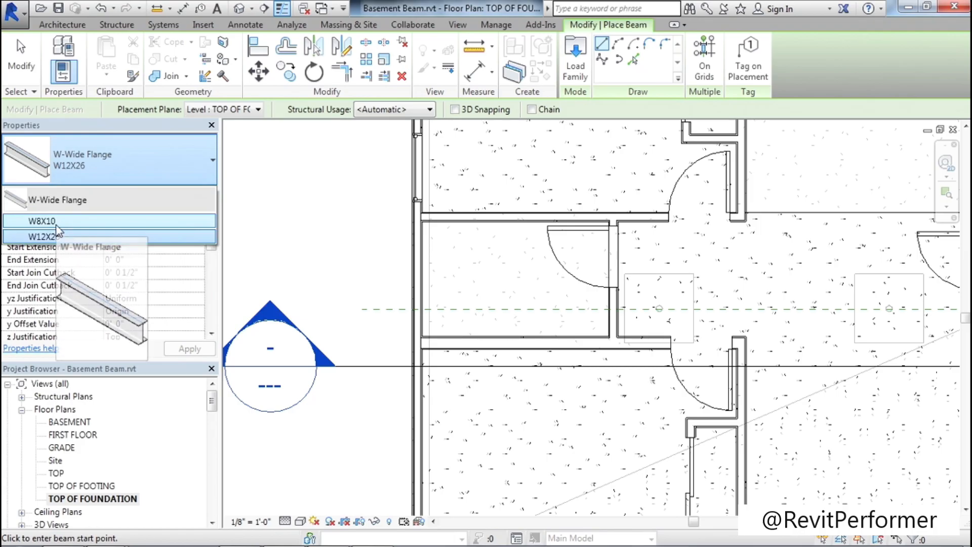
{"action": "left_click", "coordinate": [56, 225]}
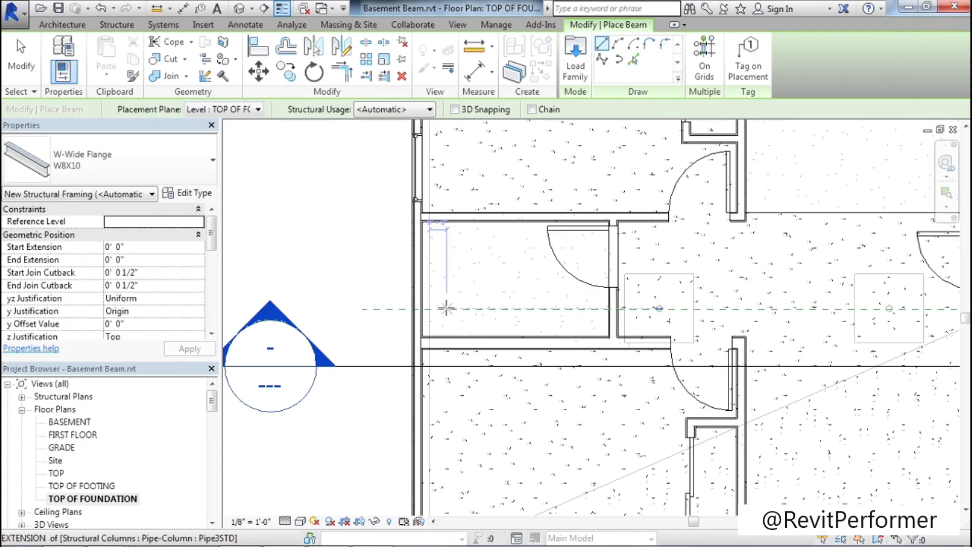
Step: Draw the W8X10 beam along the reference plane from the exterior siding wall to the 6 1/8" Partition (2-hr) wall and end placement
{"action": "scroll", "coordinate": [430, 308], "scroll_direction": "up", "scroll_amount": 1}
{"action": "scroll", "coordinate": [430, 308], "scroll_direction": "up", "scroll_amount": 3}
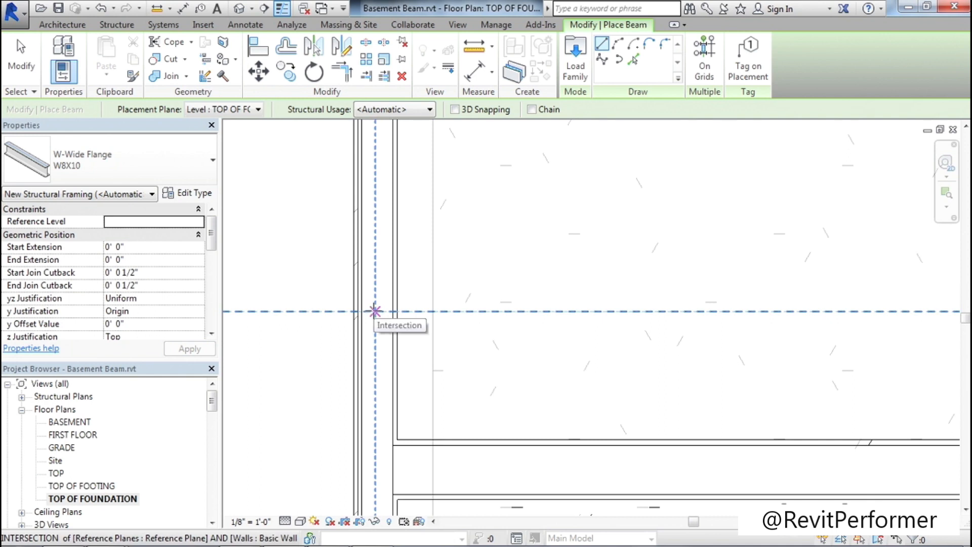
{"action": "left_click", "coordinate": [375, 311]}
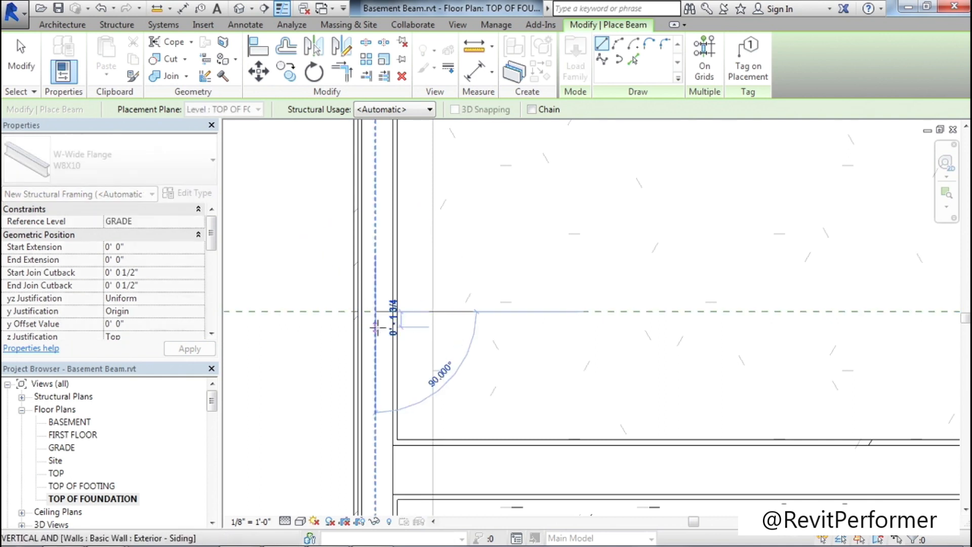
{"action": "scroll", "coordinate": [380, 325], "scroll_direction": "down", "scroll_amount": 2}
{"action": "scroll", "coordinate": [379, 325], "scroll_direction": "down", "scroll_amount": 6}
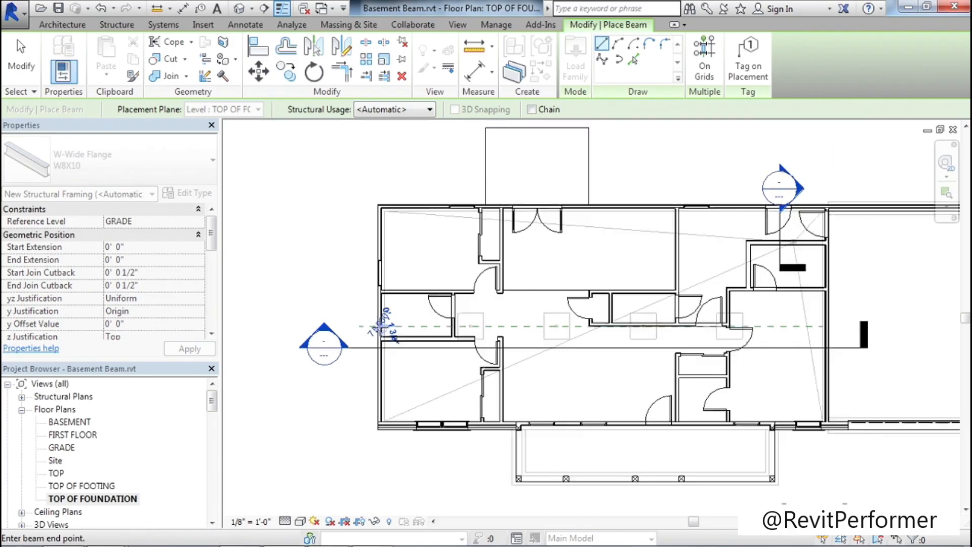
{"action": "scroll", "coordinate": [667, 327], "scroll_direction": "up", "scroll_amount": 6}
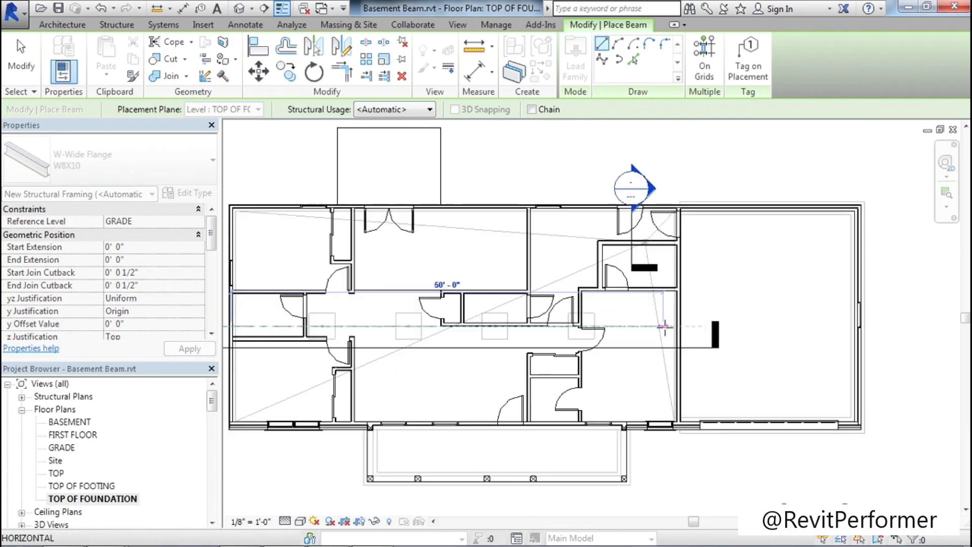
{"action": "scroll", "coordinate": [667, 327], "scroll_direction": "up", "scroll_amount": 5}
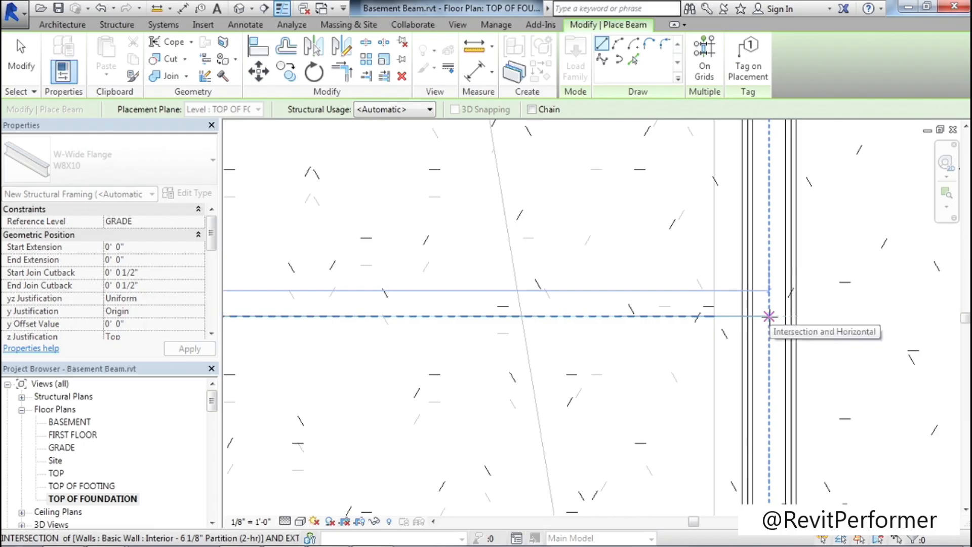
{"action": "scroll", "coordinate": [768, 316], "scroll_direction": "down", "scroll_amount": 4}
{"action": "scroll", "coordinate": [769, 316], "scroll_direction": "down", "scroll_amount": 3}
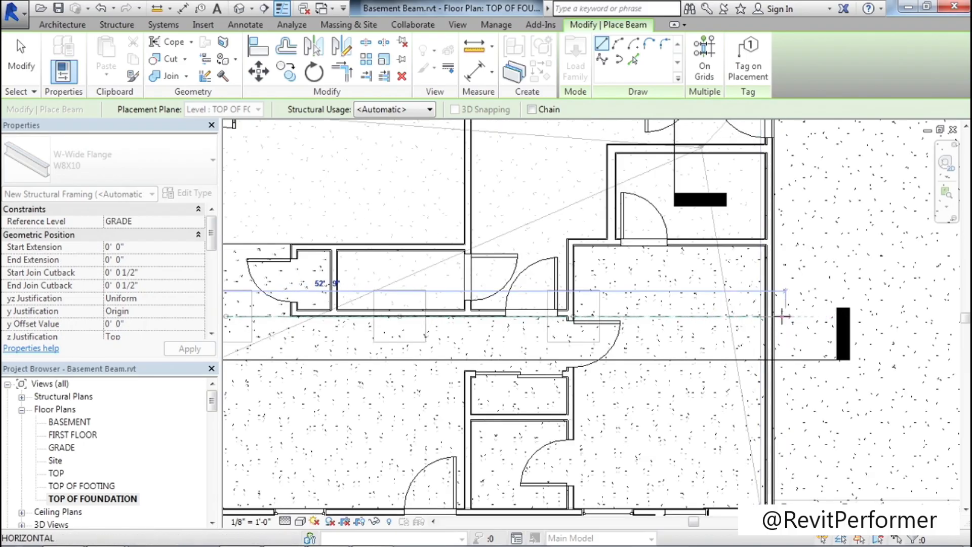
{"action": "scroll", "coordinate": [778, 316], "scroll_direction": "up", "scroll_amount": 3}
{"action": "scroll", "coordinate": [773, 317], "scroll_direction": "up", "scroll_amount": 4}
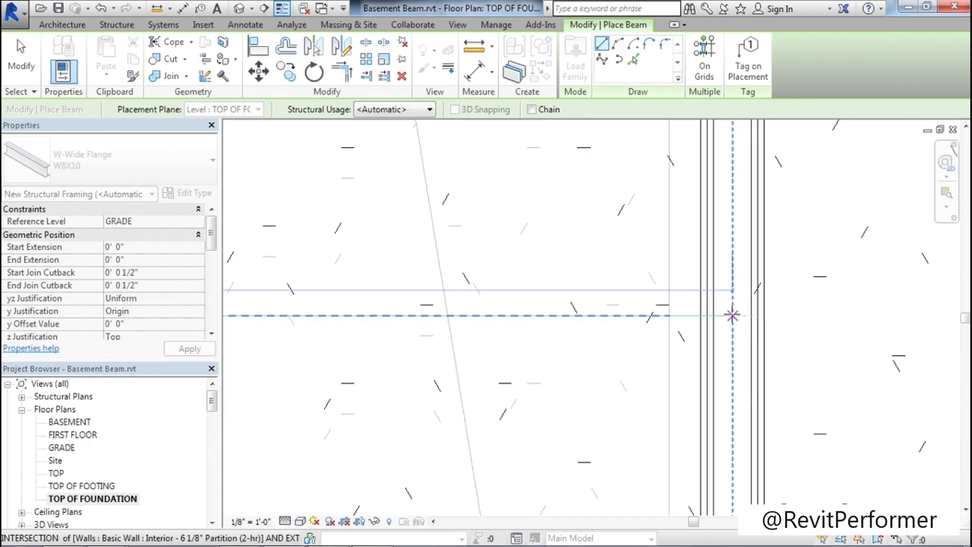
{"action": "left_click", "coordinate": [733, 316]}
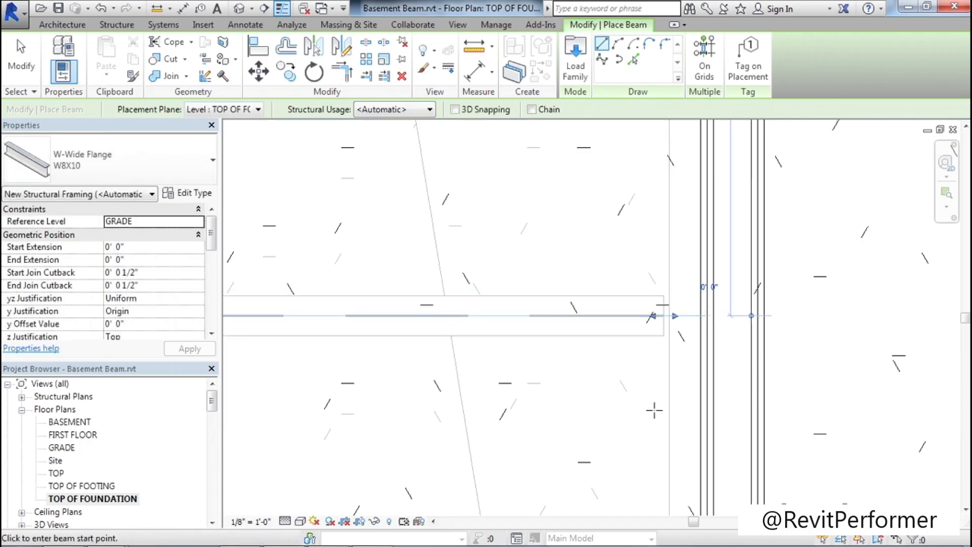
{"action": "scroll", "coordinate": [651, 400], "scroll_direction": "down", "scroll_amount": 2}
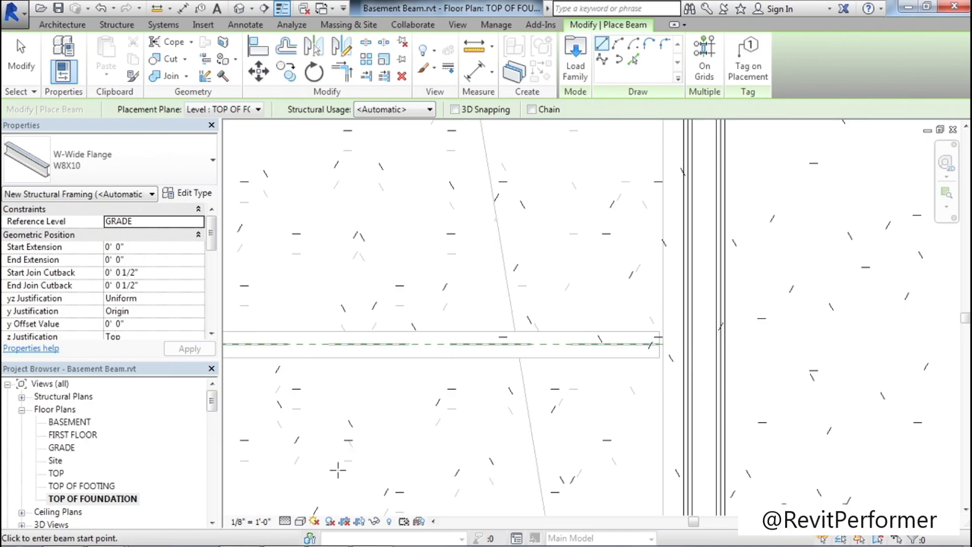
{"action": "key", "text": "Escape"}
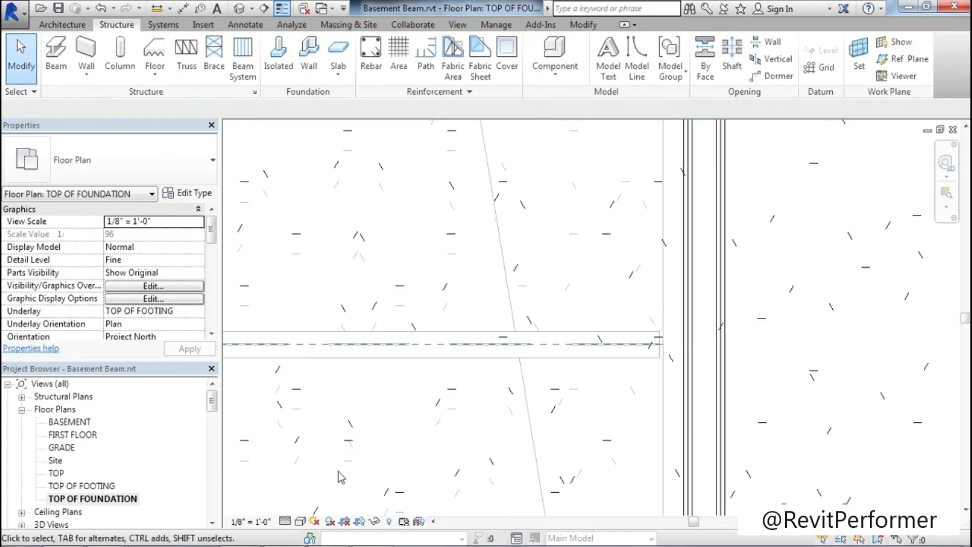
Step: Switch the floor plan's detail level to Coarse and back to Fine to compare how the beam is displayed
{"action": "left_click", "coordinate": [286, 522]}
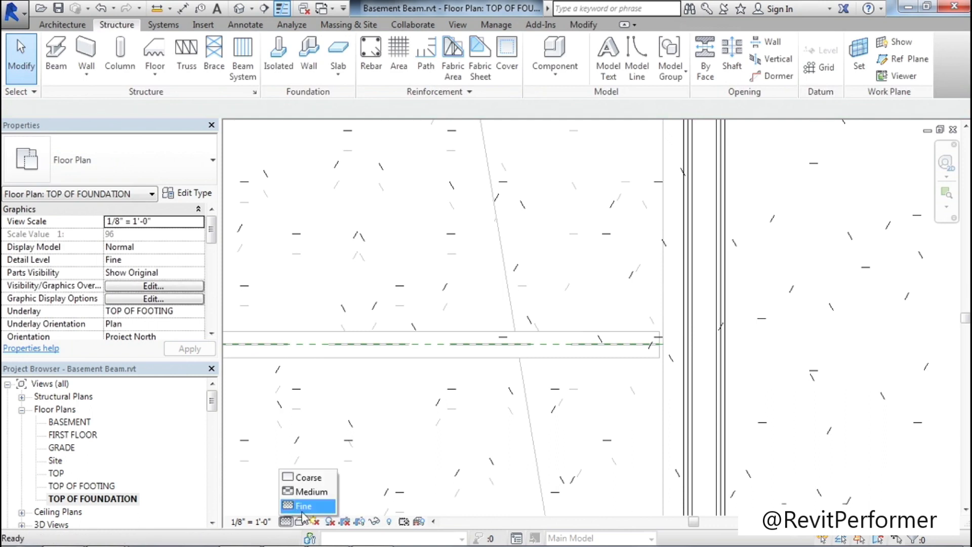
{"action": "left_click", "coordinate": [303, 478]}
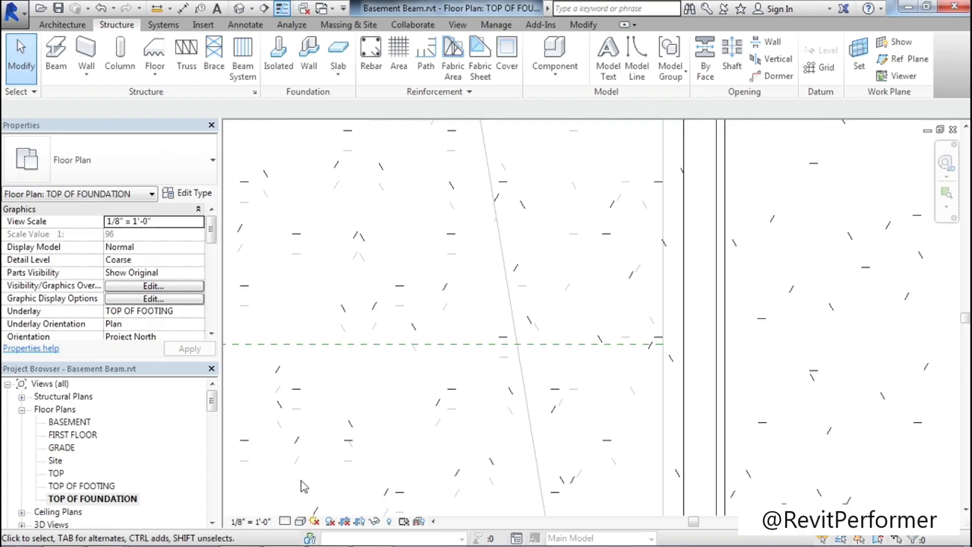
{"action": "left_click", "coordinate": [285, 521]}
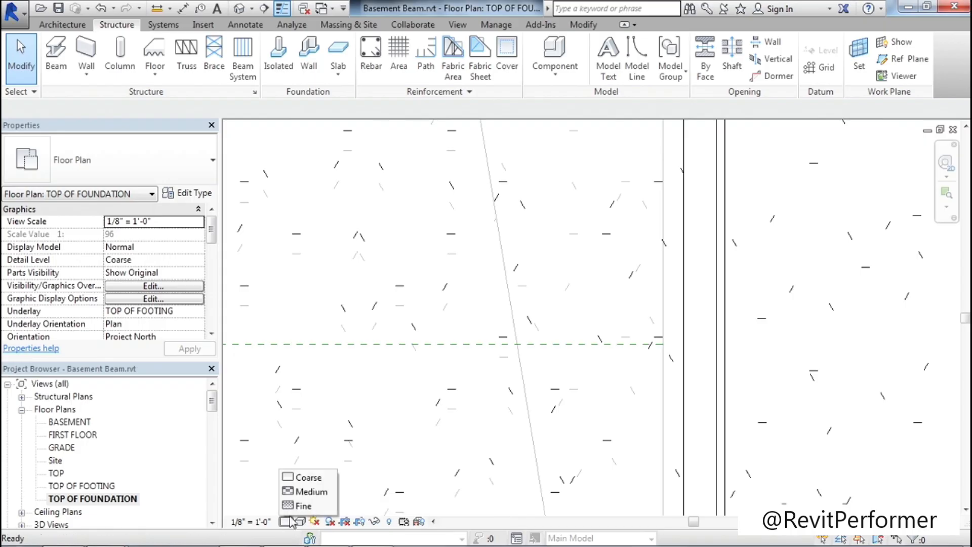
{"action": "left_click", "coordinate": [304, 506]}
Step: Examine both beam ends in the plan and the beam's run over the basement columns in the section-boxed 3D view
{"action": "scroll", "coordinate": [628, 390], "scroll_direction": "down", "scroll_amount": 3}
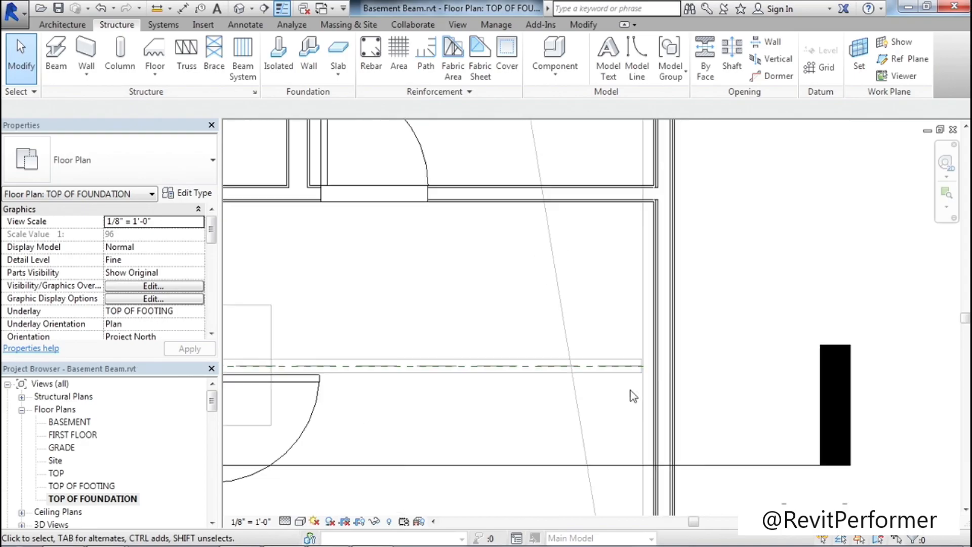
{"action": "scroll", "coordinate": [758, 388], "scroll_direction": "down", "scroll_amount": 3}
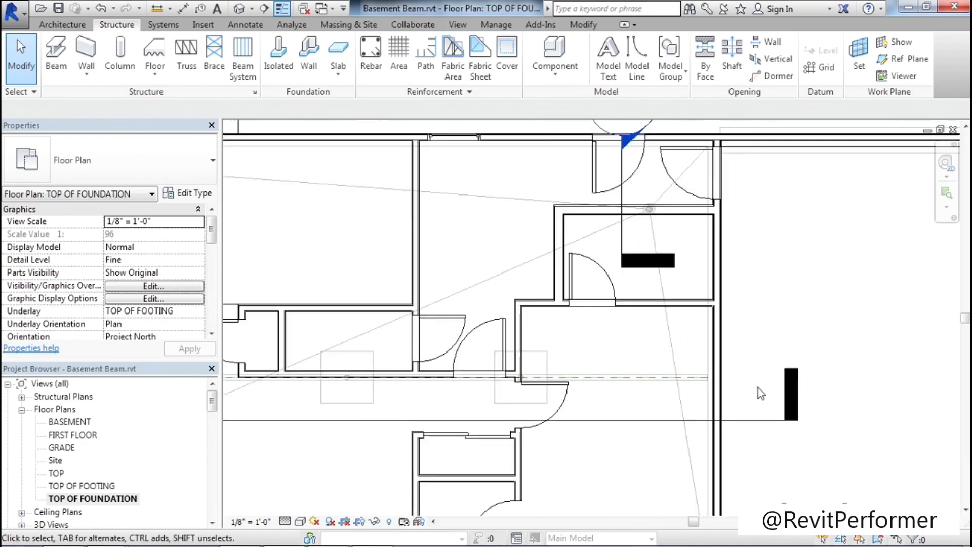
{"action": "scroll", "coordinate": [415, 384], "scroll_direction": "up", "scroll_amount": 4}
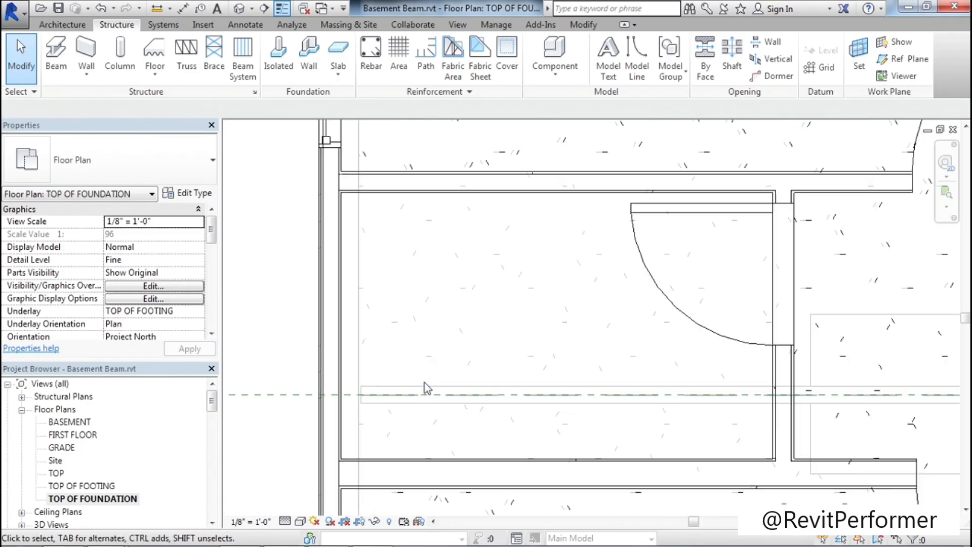
{"action": "scroll", "coordinate": [391, 365], "scroll_direction": "down", "scroll_amount": 3}
{"action": "scroll", "coordinate": [389, 364], "scroll_direction": "down", "scroll_amount": 1}
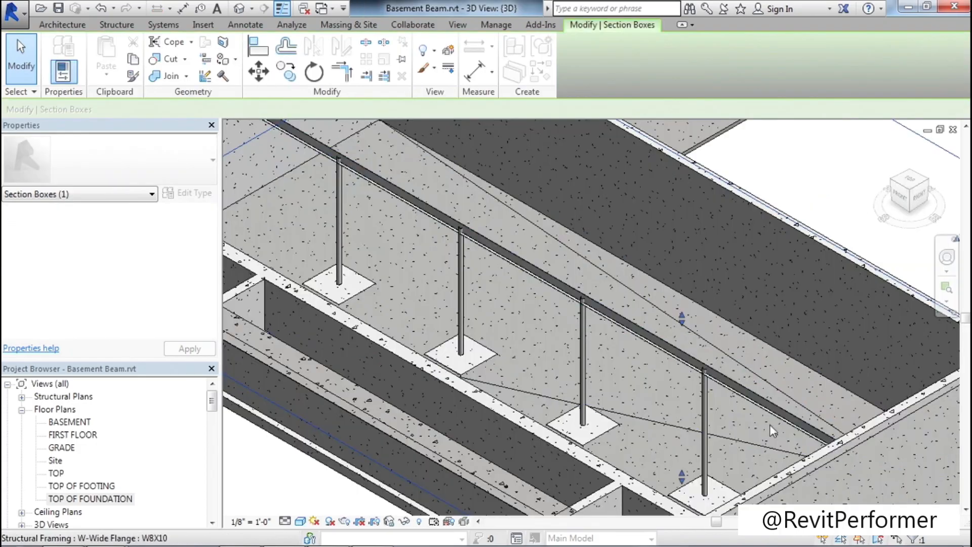
{"action": "scroll", "coordinate": [772, 452], "scroll_direction": "down", "scroll_amount": 3}
{"action": "scroll", "coordinate": [670, 336], "scroll_direction": "up", "scroll_amount": 3}
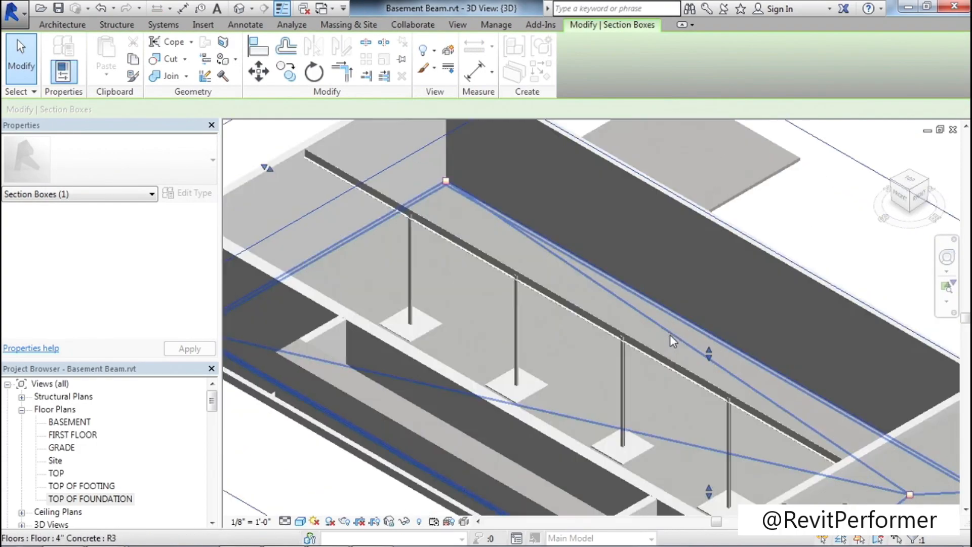
{"action": "scroll", "coordinate": [670, 335], "scroll_direction": "up", "scroll_amount": 1}
{"action": "scroll", "coordinate": [760, 376], "scroll_direction": "down", "scroll_amount": 1}
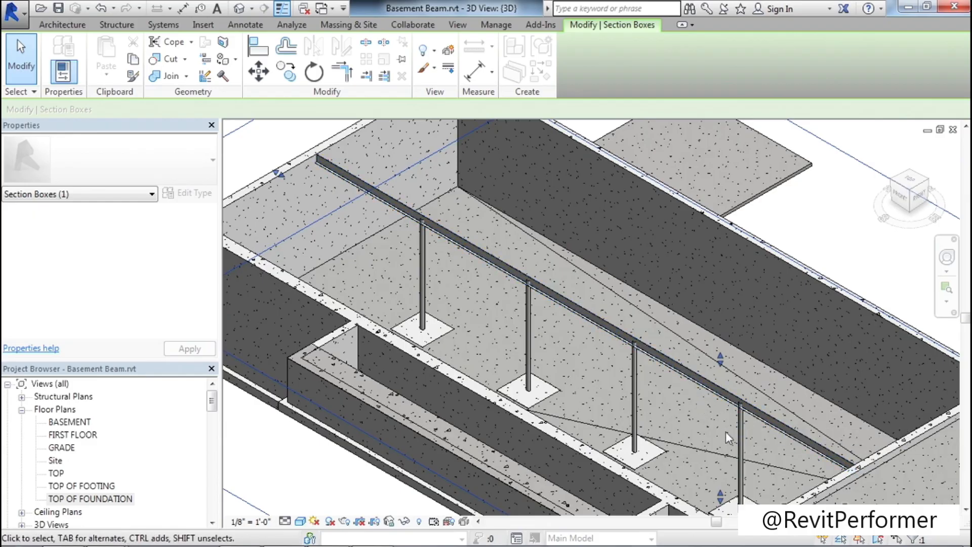
Step: Select all instances of the Pipe3STD pipe column visible in the 3D view
{"action": "left_click", "coordinate": [741, 427]}
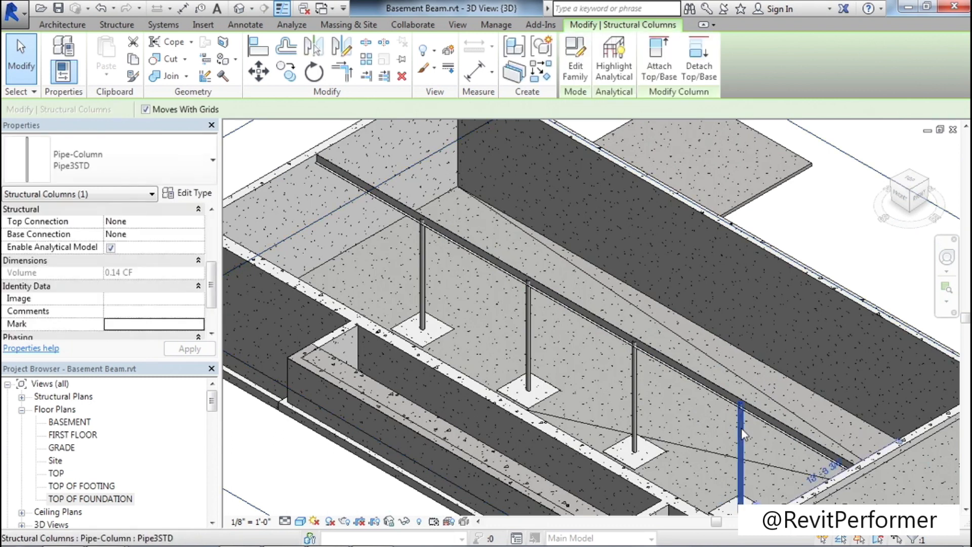
{"action": "right_click", "coordinate": [741, 427]}
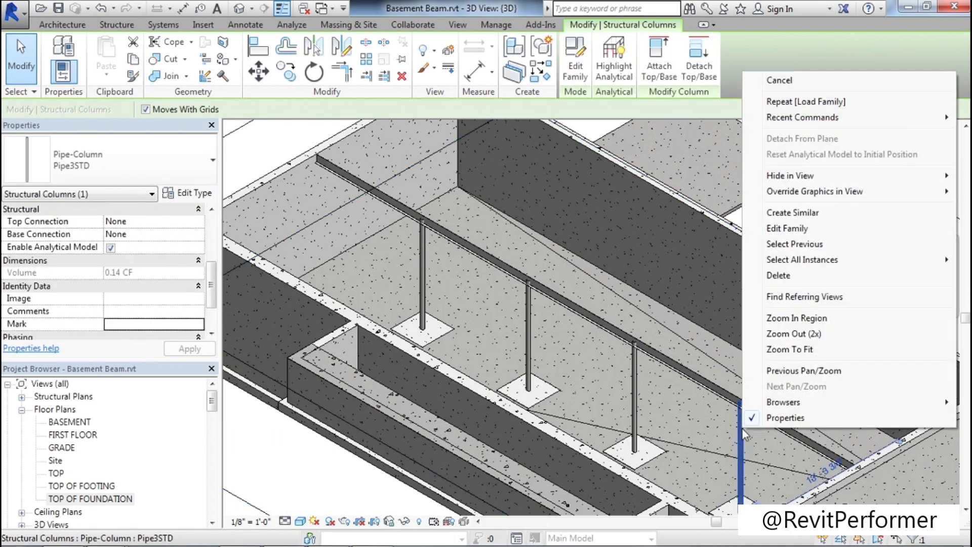
{"action": "mouse_move", "coordinate": [896, 264]}
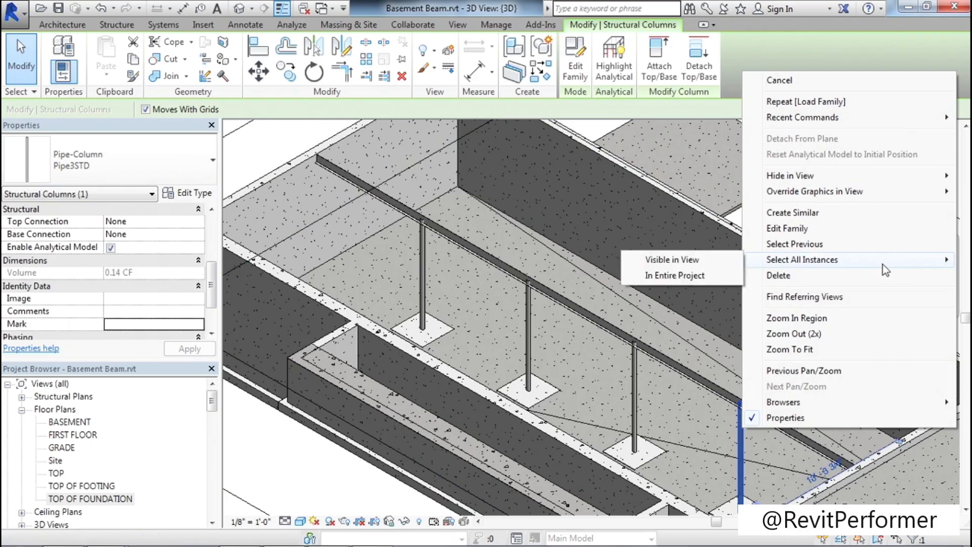
{"action": "left_click", "coordinate": [707, 263]}
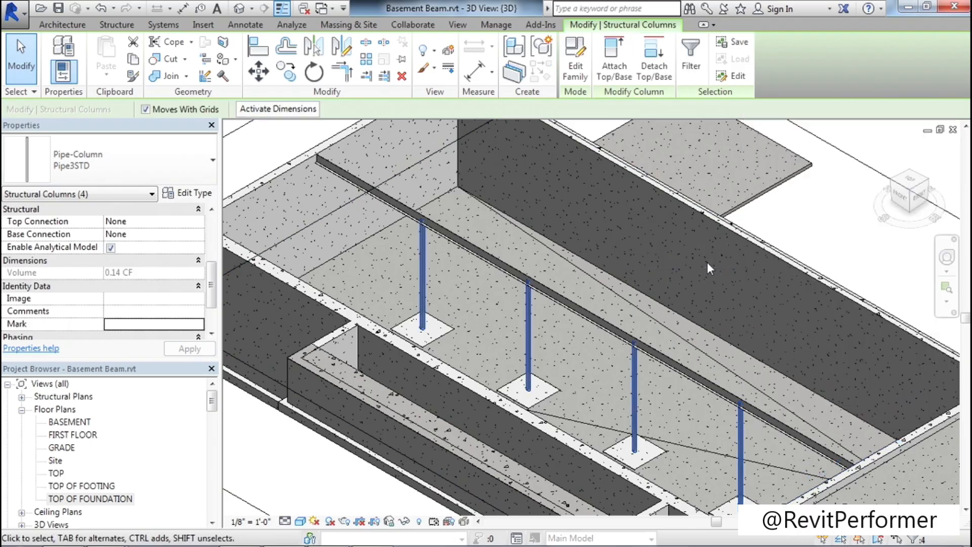